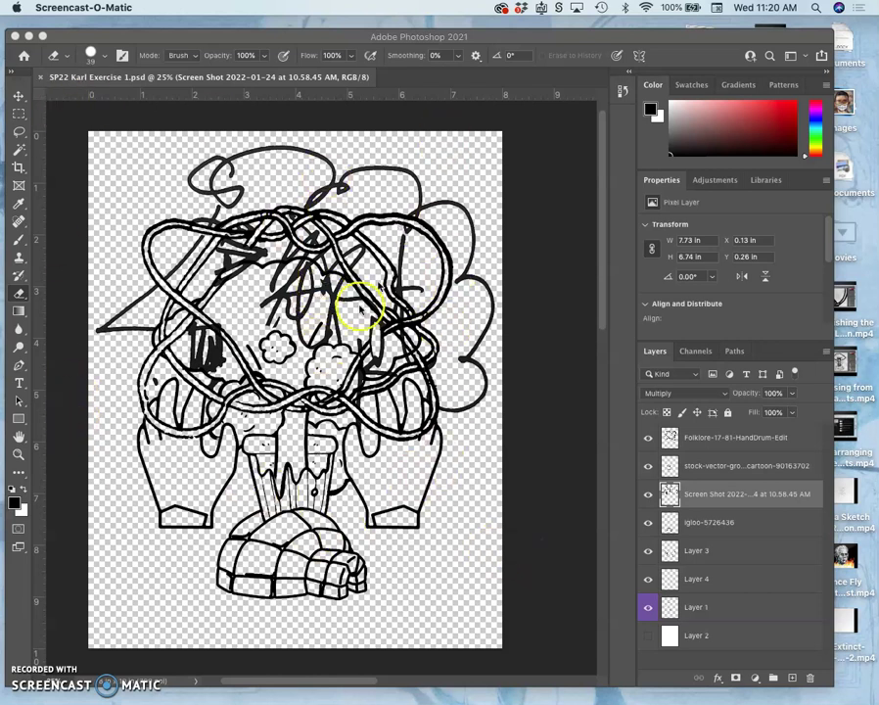
# Select Layer 1 through Folklore and move the line art down about 0.34 in, to Y 0.6 in.
pyautogui.click(707, 609)
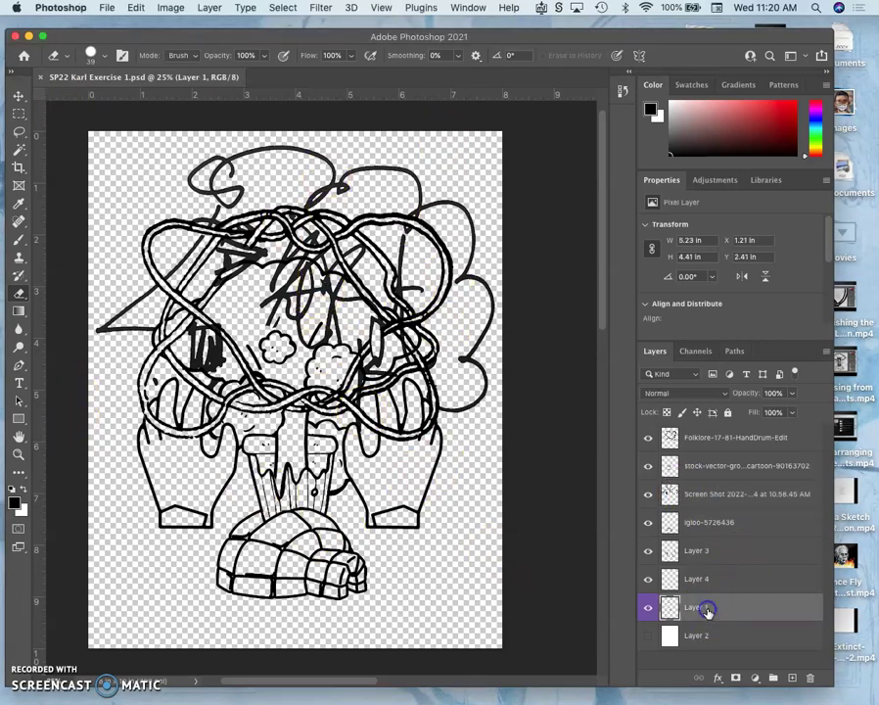
pyautogui.keyDown('shift'); pyautogui.click(717, 441); pyautogui.keyUp('shift')
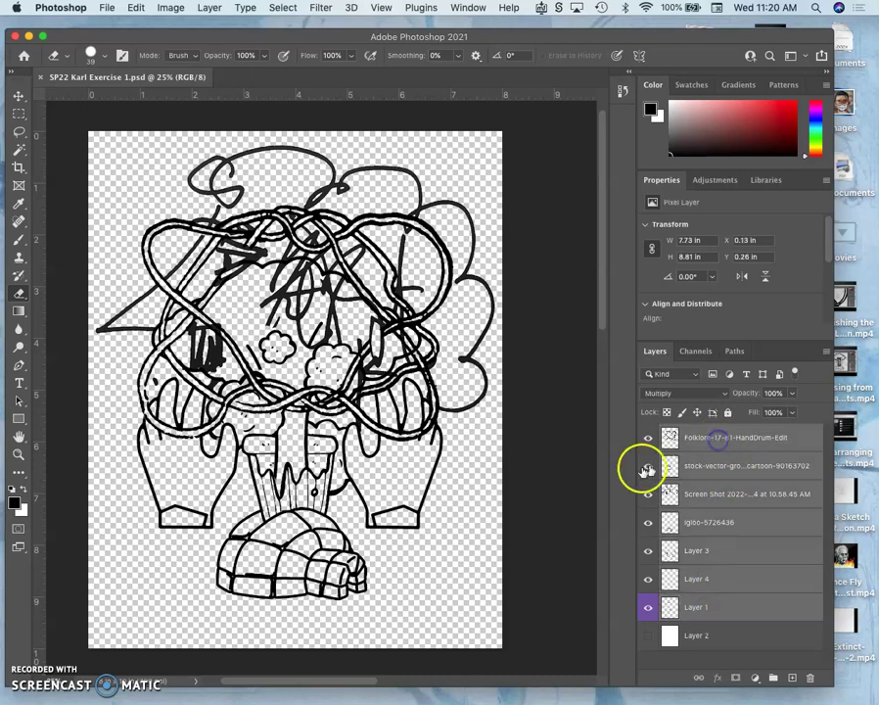
pyautogui.click(19, 96)
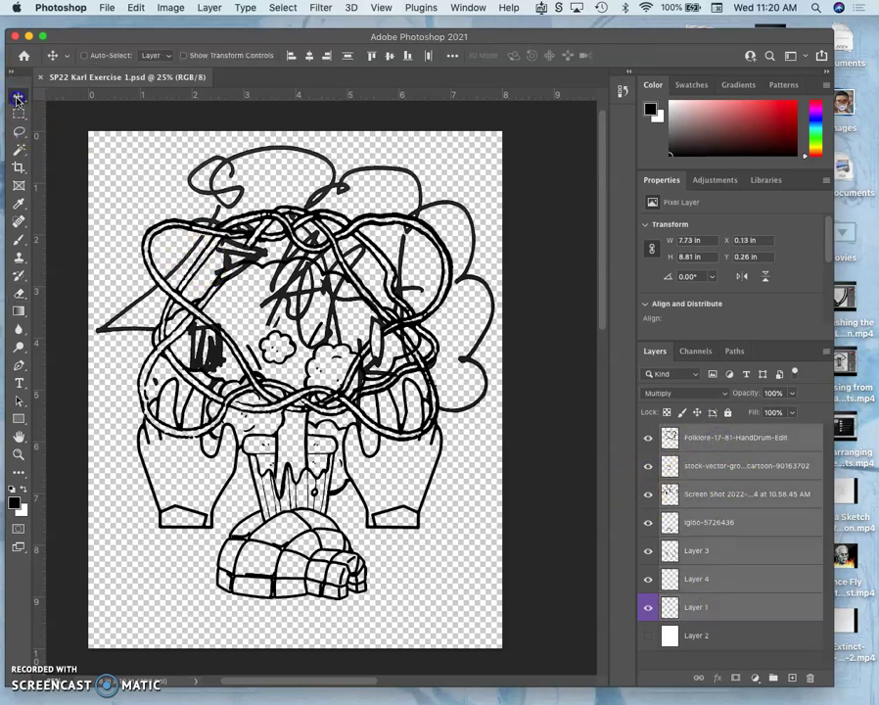
pyautogui.moveTo(276, 233); pyautogui.dragTo(280, 250)
pyautogui.click(415, 257)
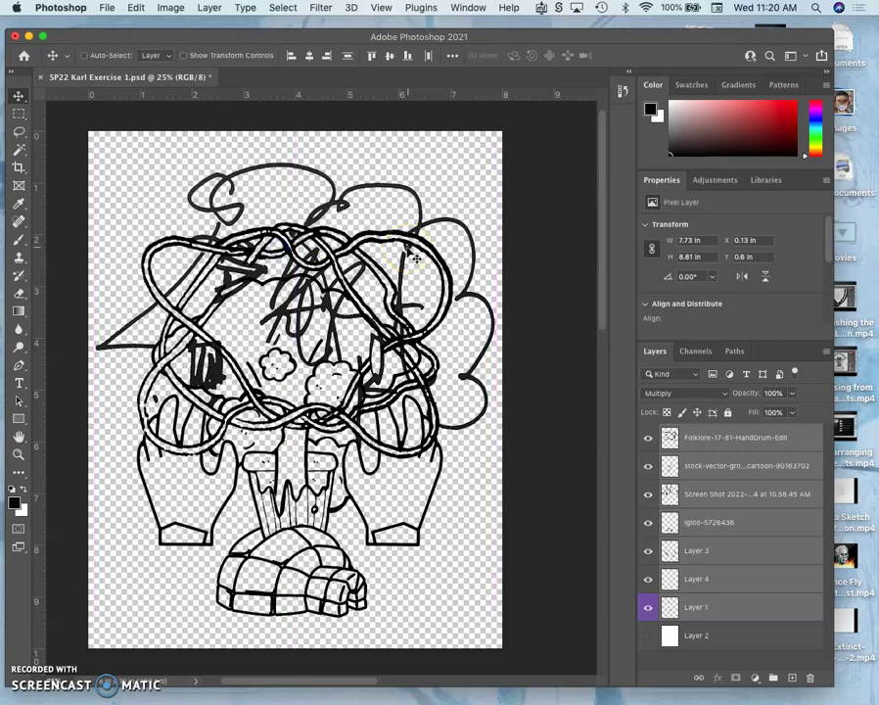
# Save the document, then set up a JPEG copy saved to the Desktop.
pyautogui.click(103, 8)
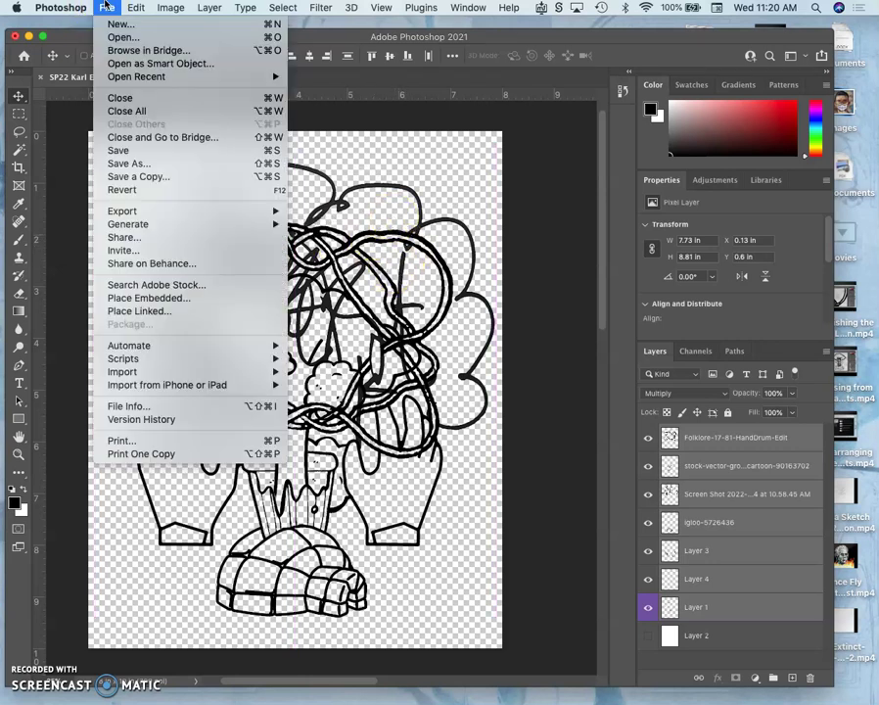
pyautogui.click(125, 152)
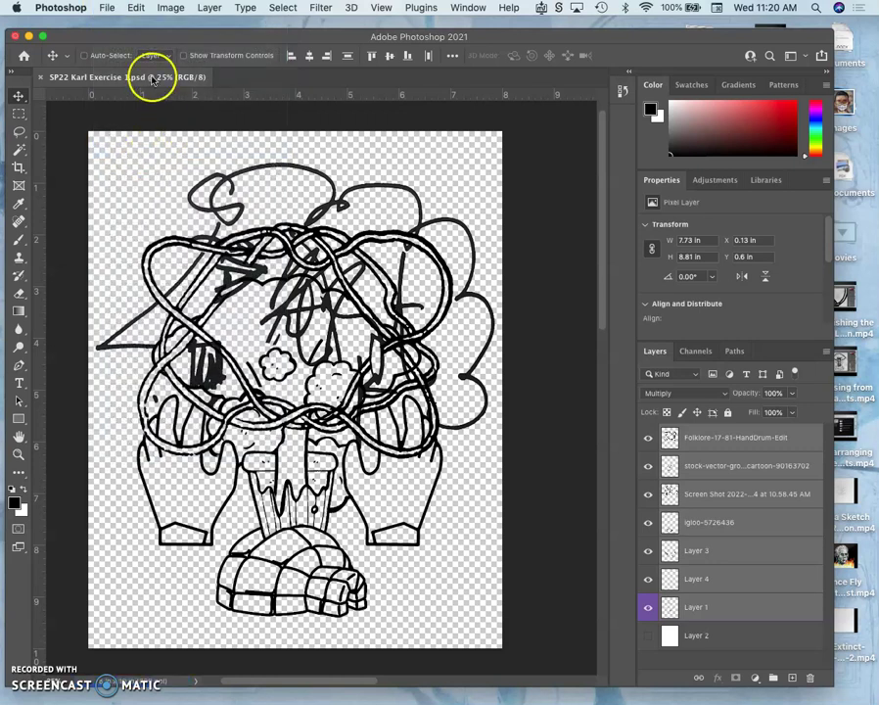
pyautogui.click(106, 8)
pyautogui.click(145, 175)
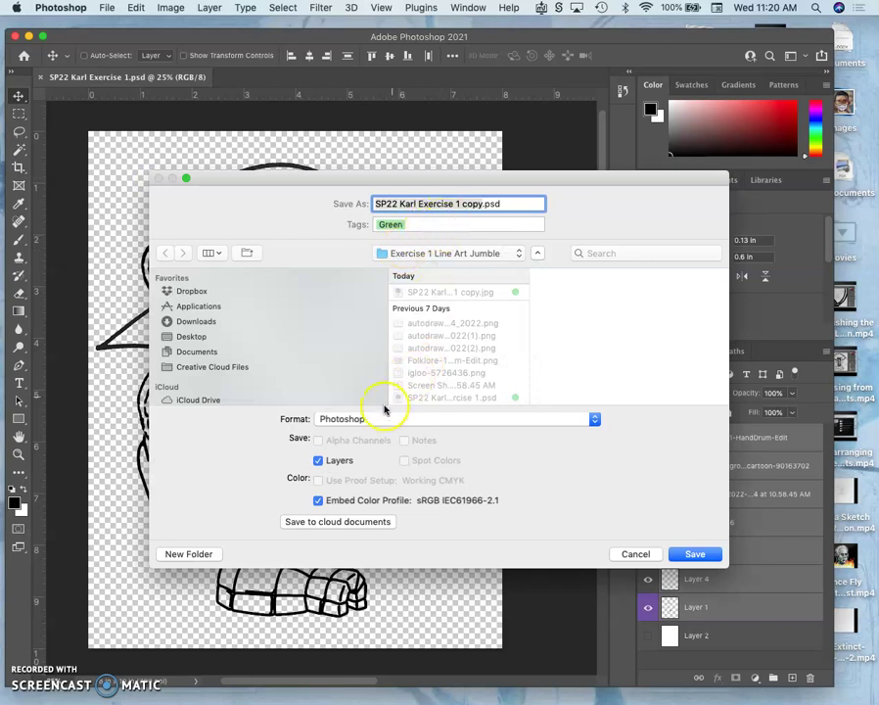
pyautogui.click(377, 421)
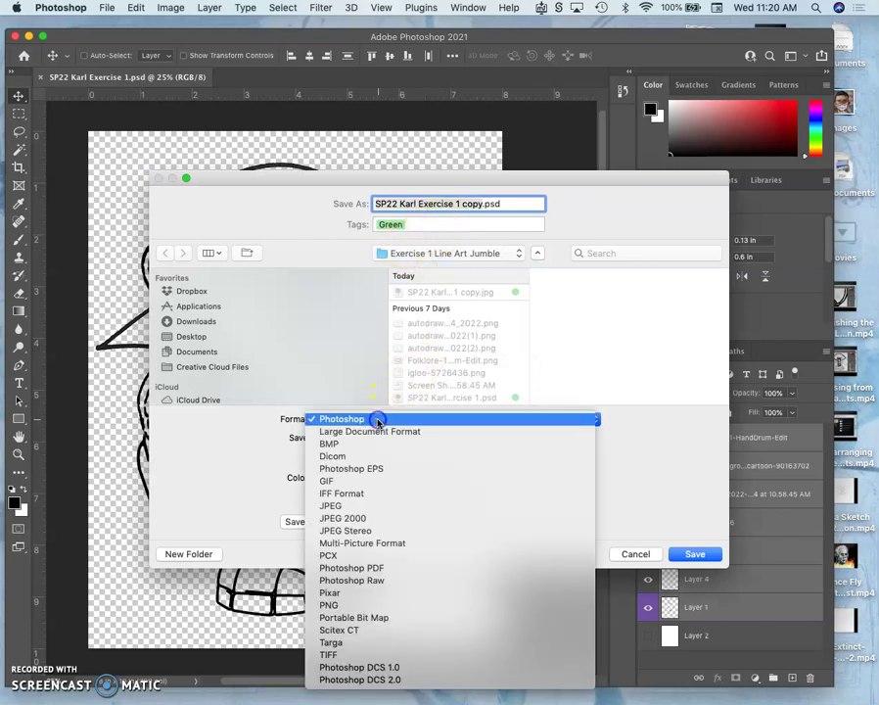
pyautogui.click(367, 503)
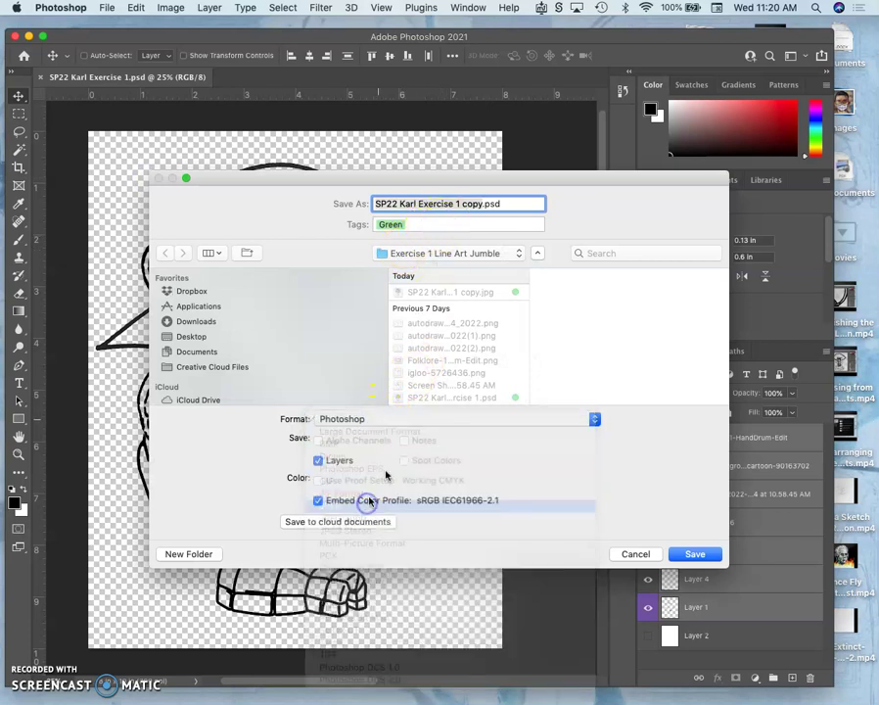
pyautogui.click(449, 256)
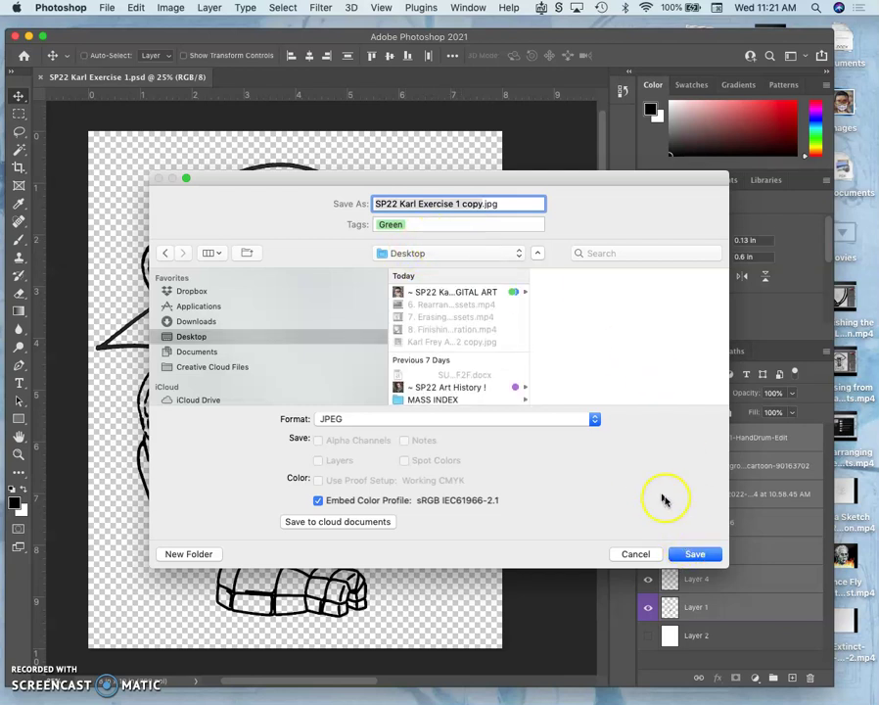
# Add the Orange tag and save the JPEG copy at maximum quality 12.
pyautogui.click(497, 227)
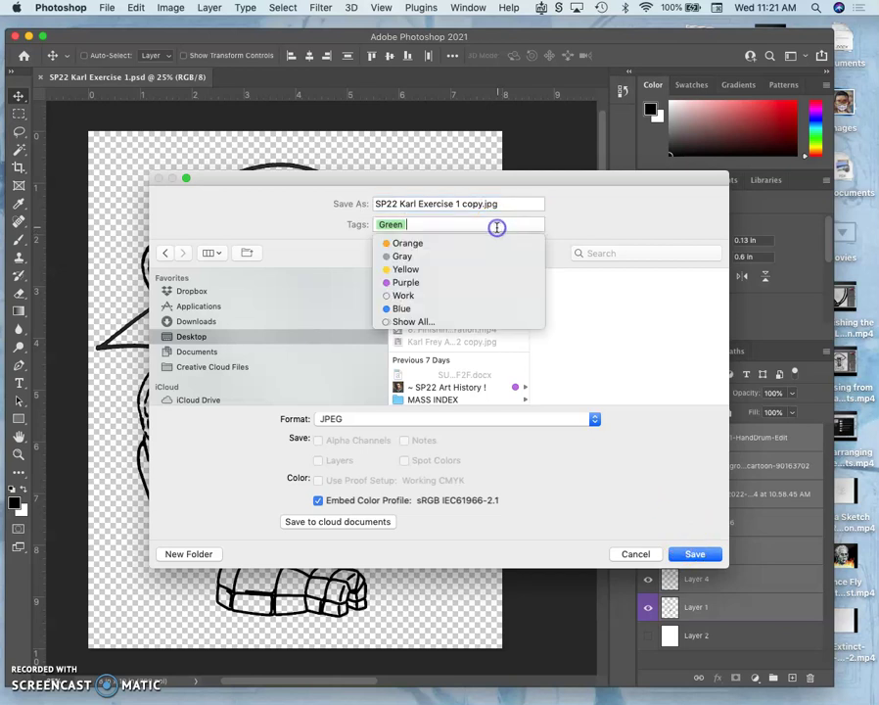
pyautogui.click(416, 244)
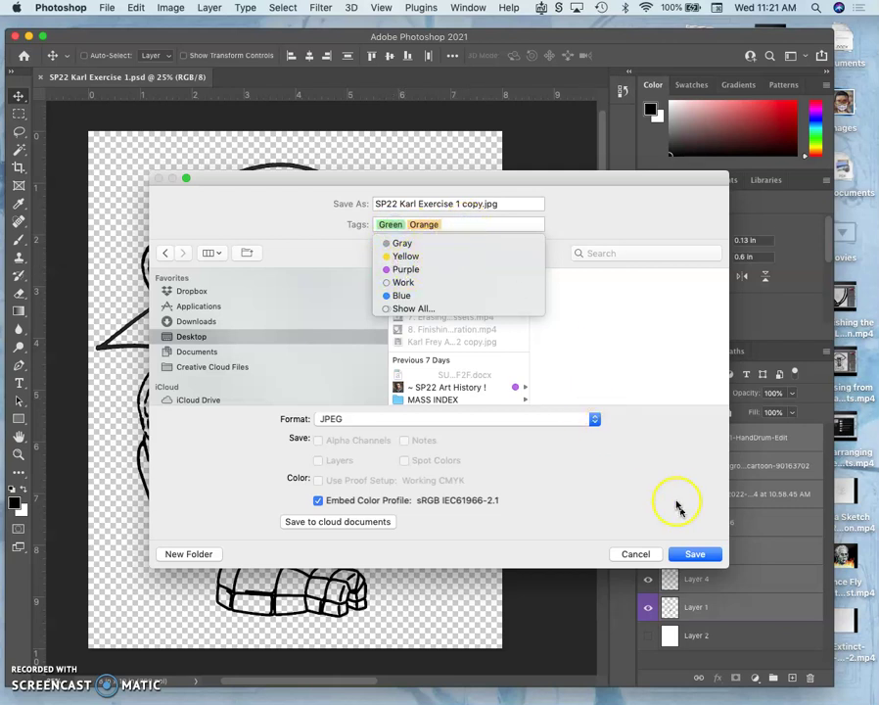
pyautogui.click(697, 555)
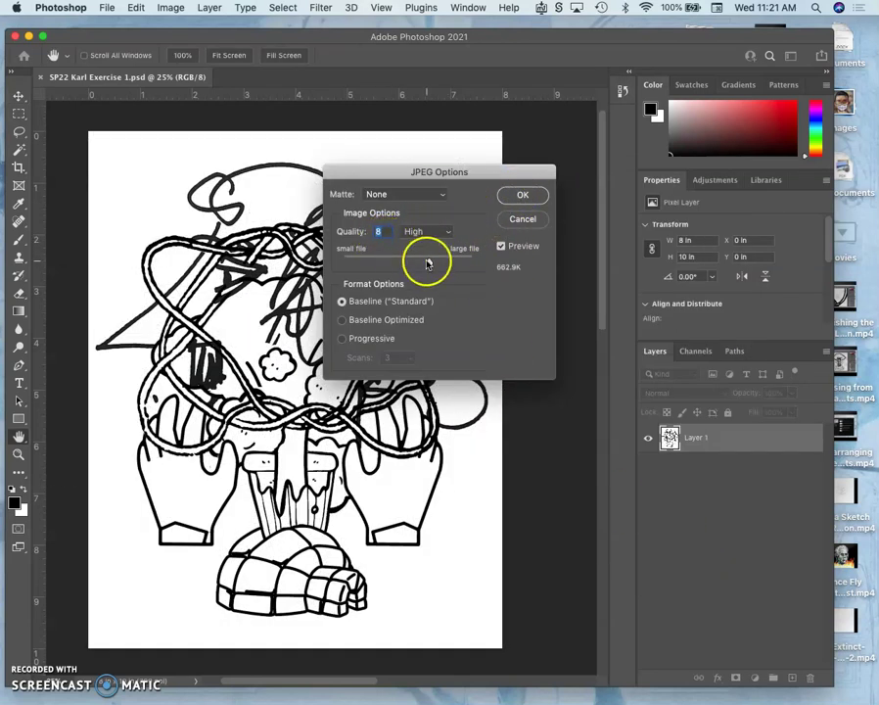
pyautogui.moveTo(436, 264); pyautogui.dragTo(474, 265)
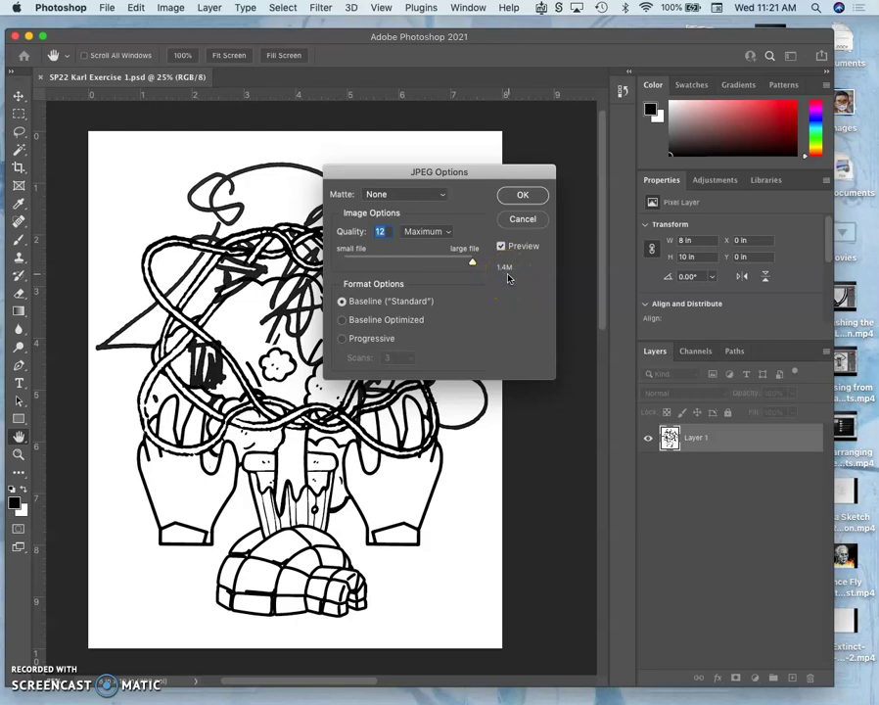
pyautogui.click(523, 195)
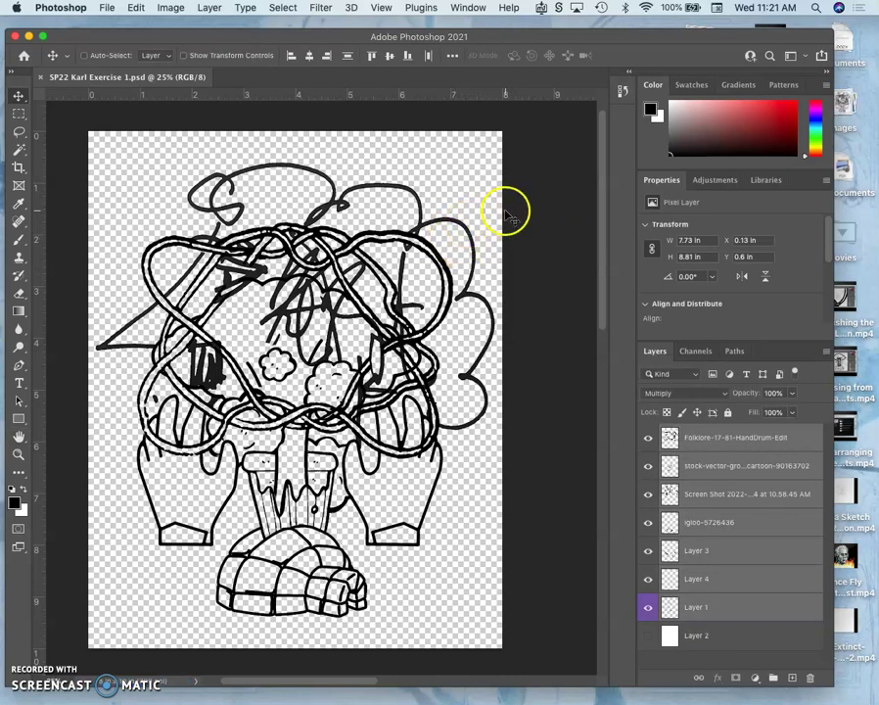
# Switch from Photoshop to Chrome's Canvas discussion topic tab.
pyautogui.click(840, 241)
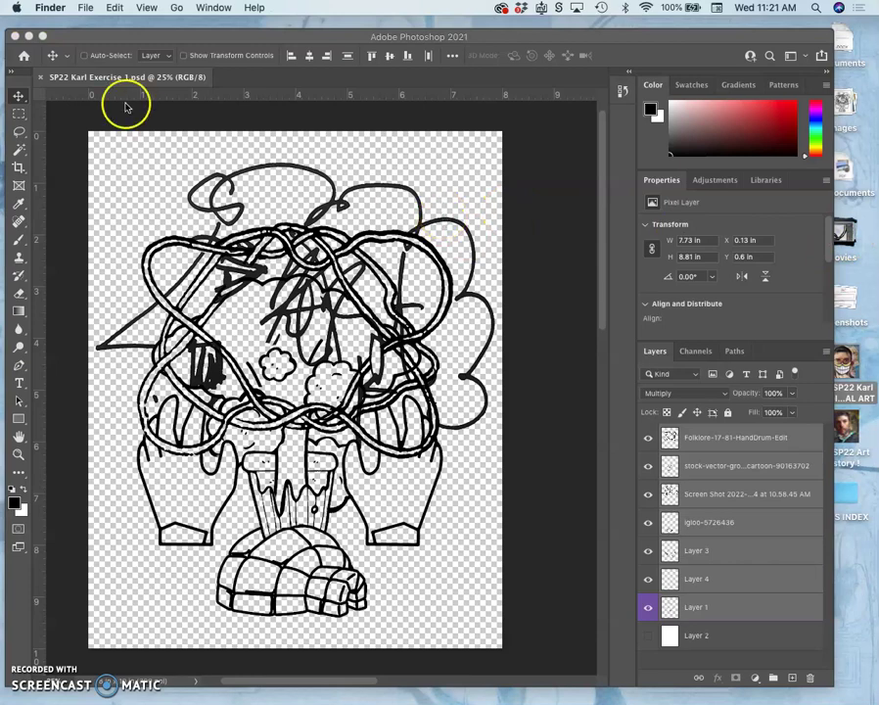
pyautogui.moveTo(6, 186)
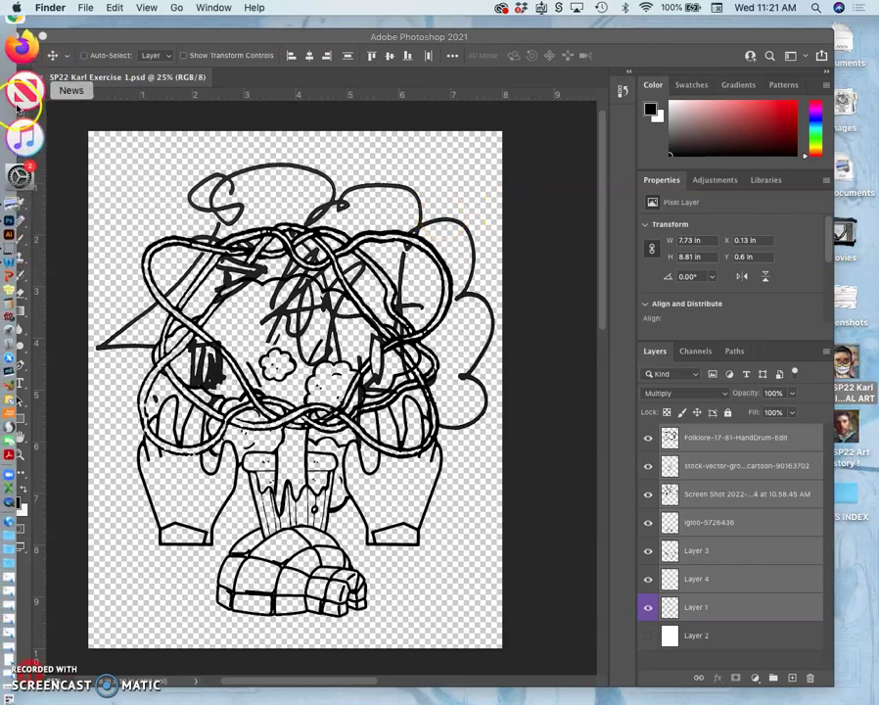
pyautogui.click(23, 71)
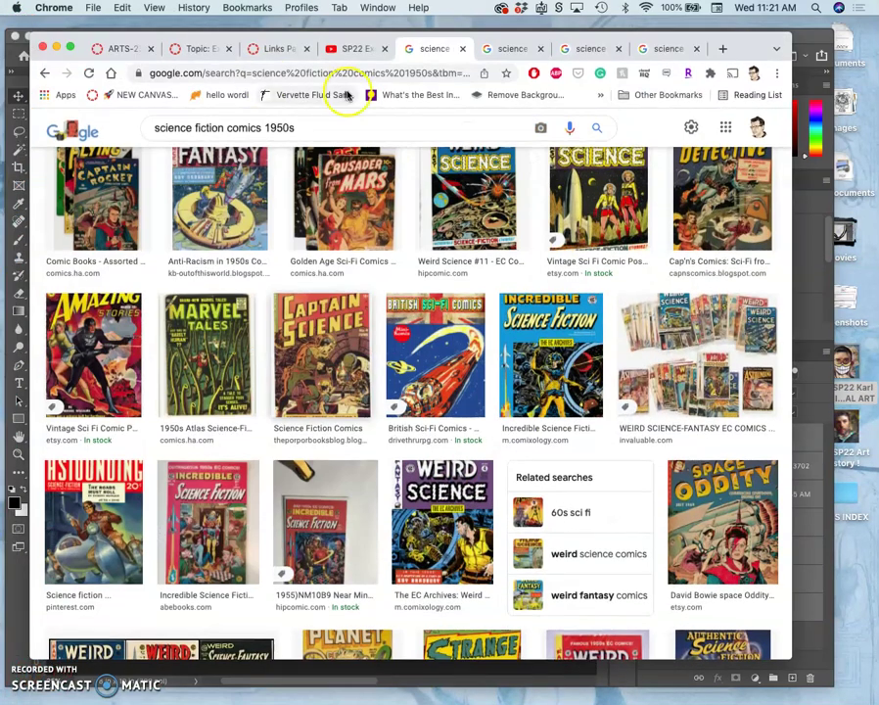
pyautogui.click(206, 50)
# Edit the Cat's Cradle reply, placing the cursor on a new line below its text.
pyautogui.scroll(-20, 434, 290)
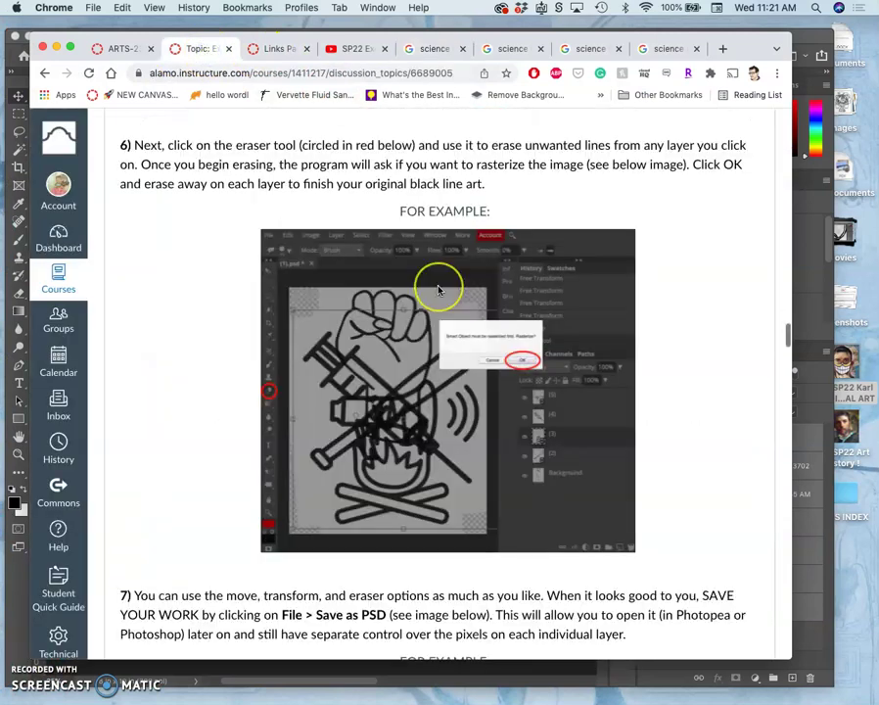
pyautogui.scroll(3, 437, 290)
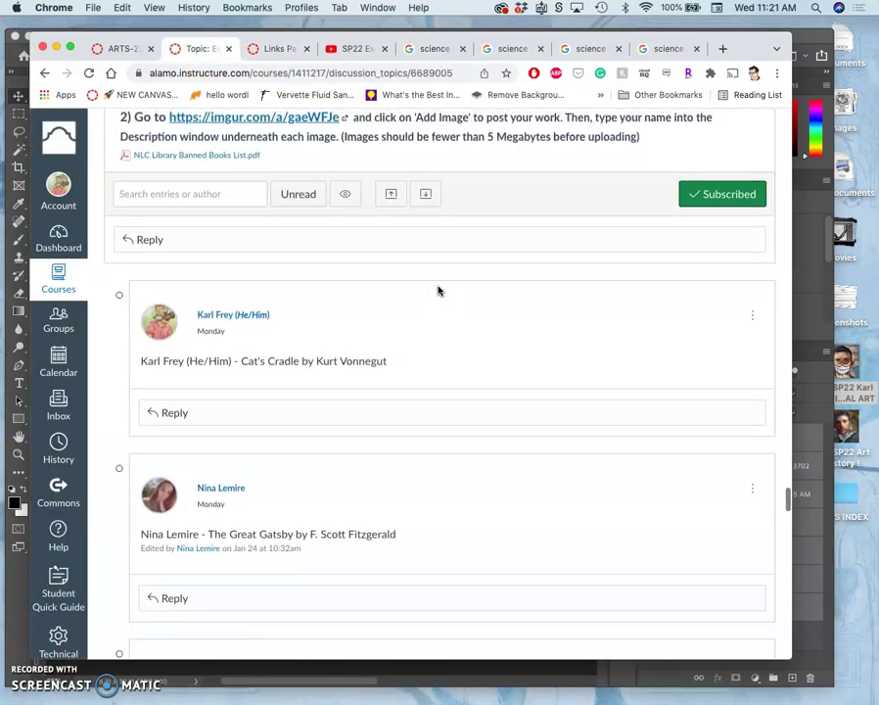
pyautogui.click(753, 317)
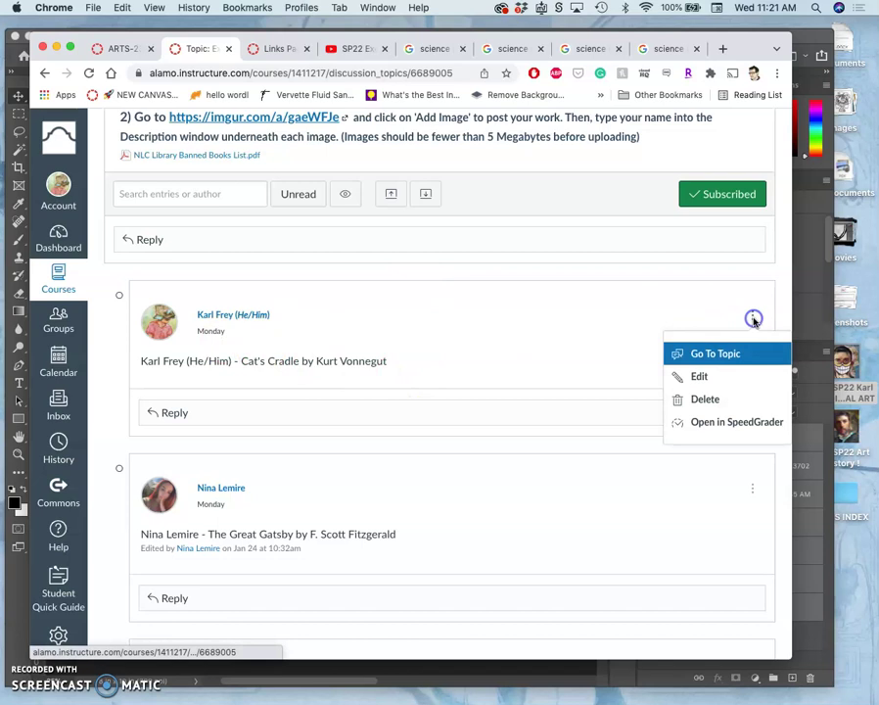
pyautogui.click(703, 376)
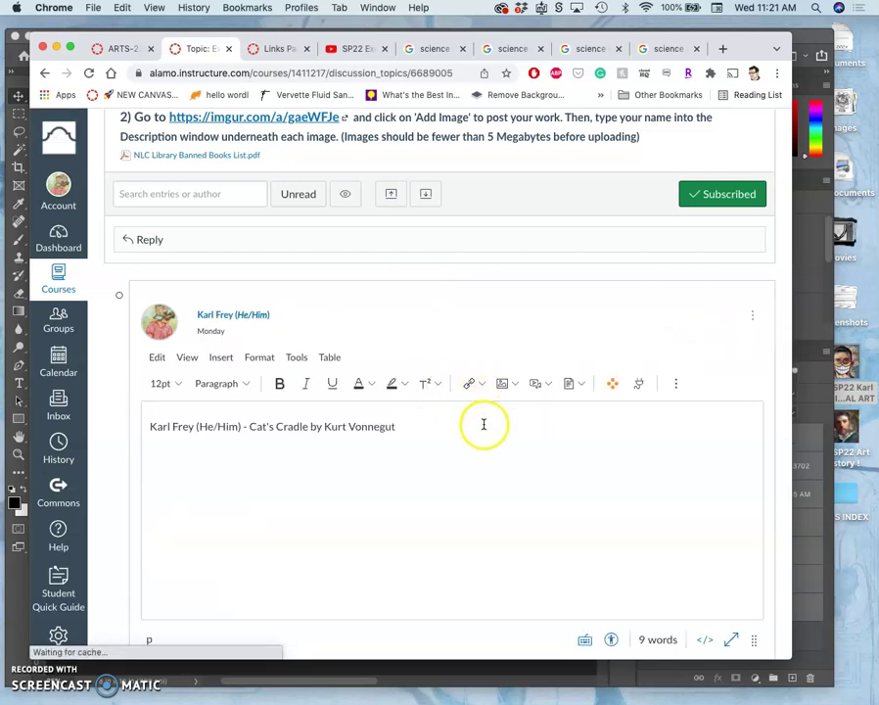
pyautogui.click(427, 435)
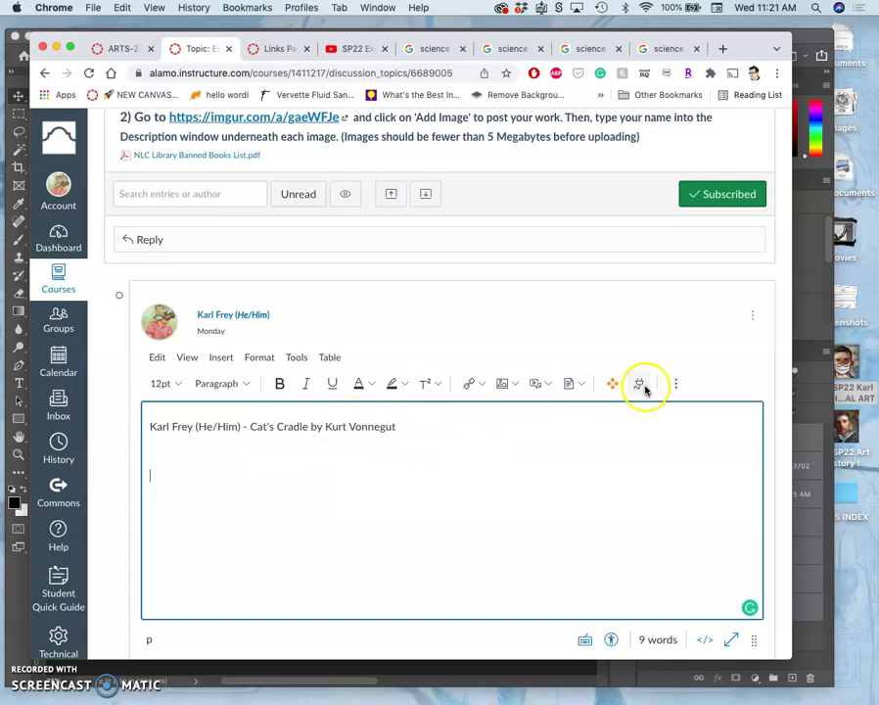
# Choose SP22 Karl Exercise 1 copy.jpg from the Desktop in the Upload Image dialog.
pyautogui.click(503, 385)
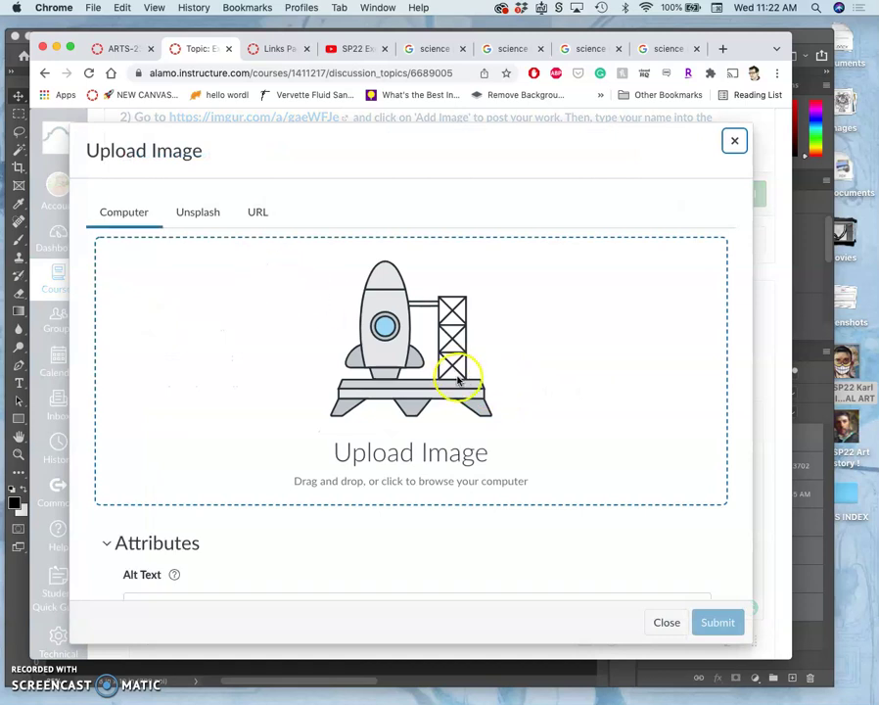
pyautogui.press('F11')
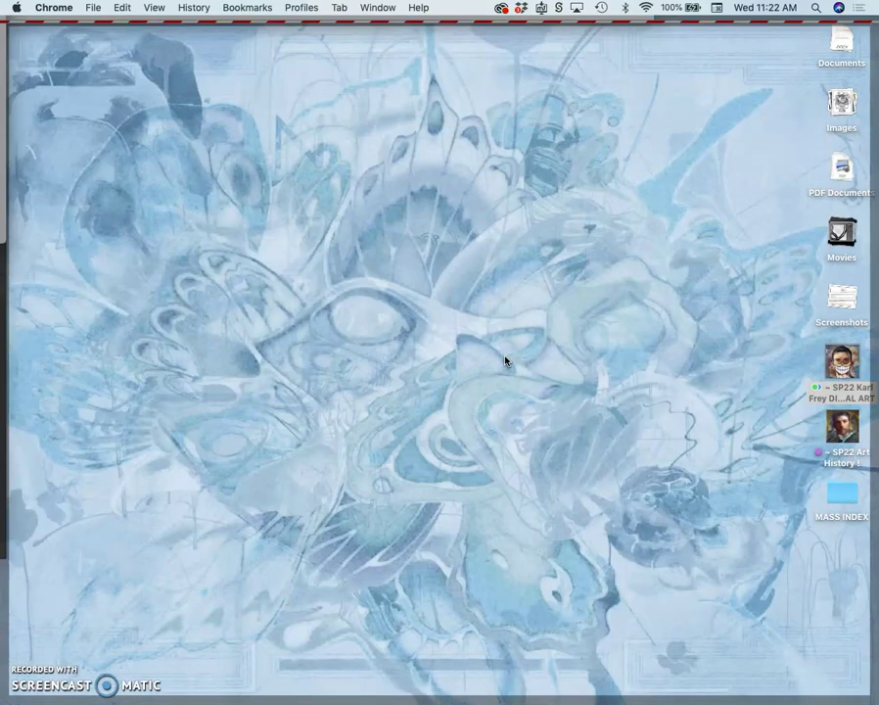
pyautogui.press('F11')
pyautogui.moveTo(761, 287); pyautogui.dragTo(414, 362)
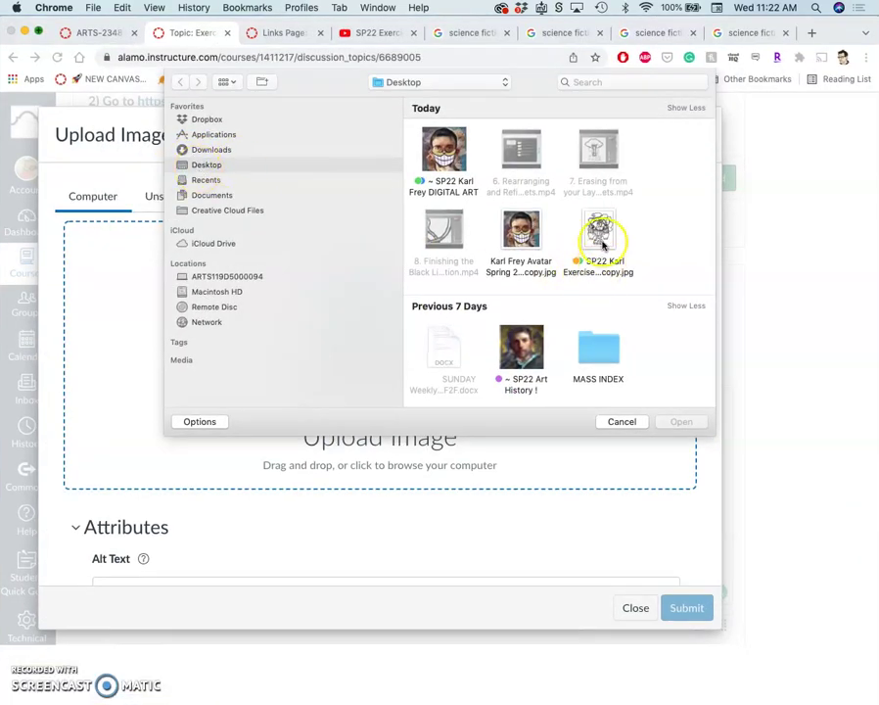
pyautogui.moveTo(597, 256); pyautogui.dragTo(347, 465)
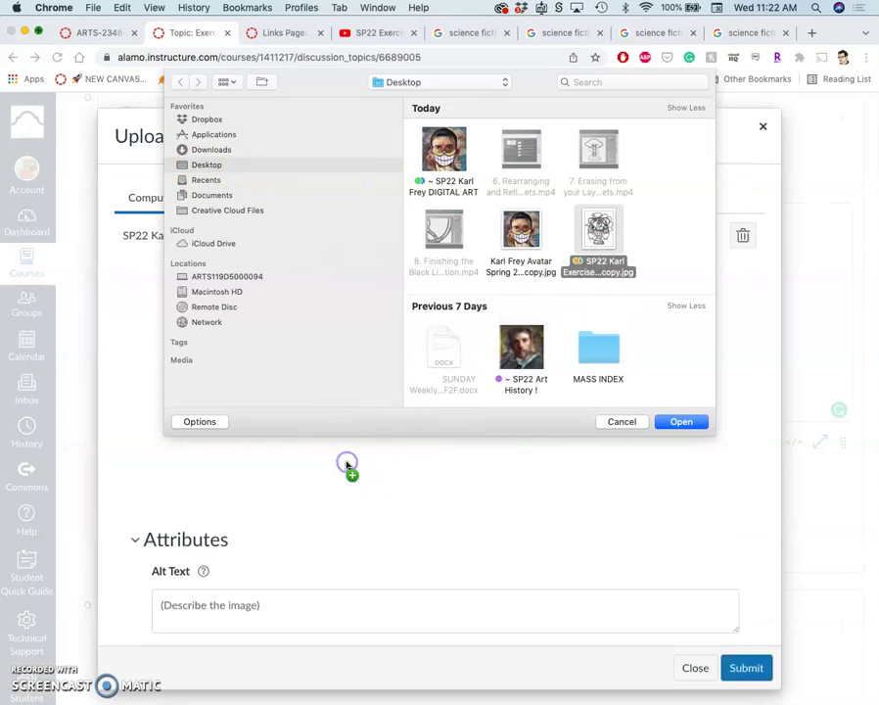
pyautogui.click(742, 669)
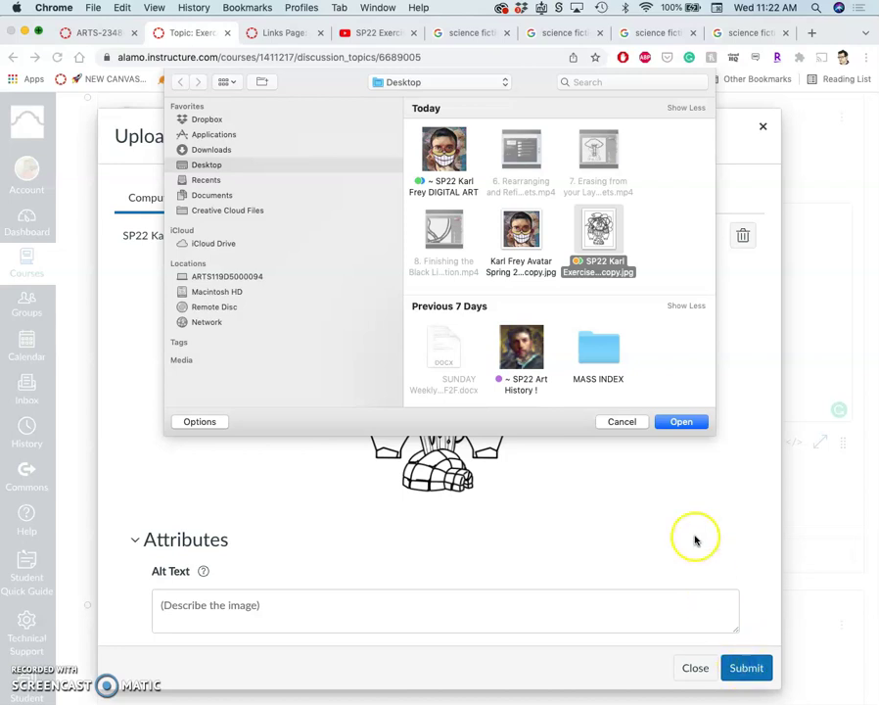
pyautogui.click(623, 522)
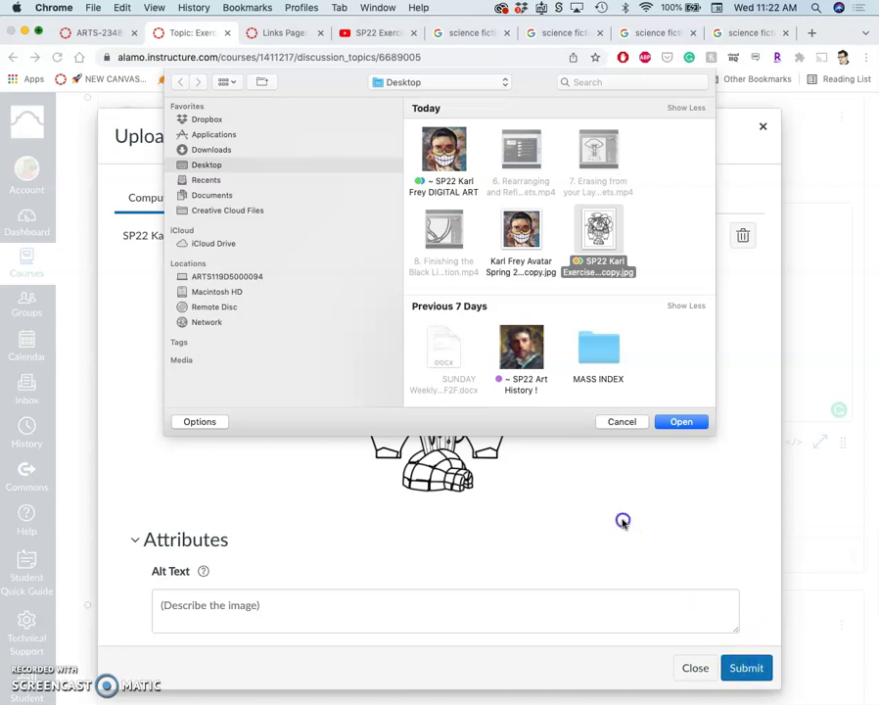
pyautogui.click(642, 427)
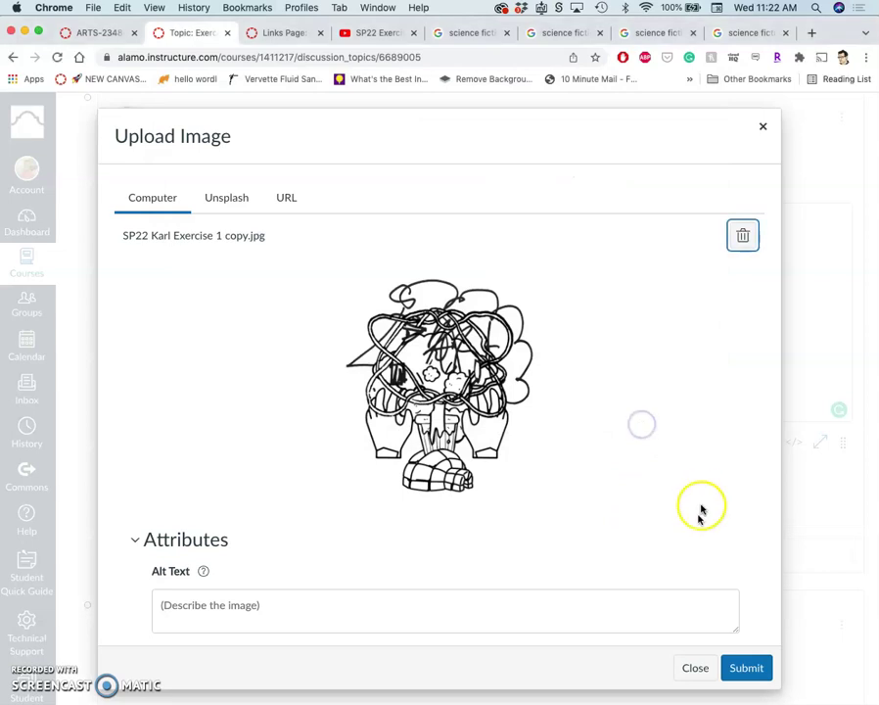
# Insert the chosen line drawing into the reply.
pyautogui.click(750, 669)
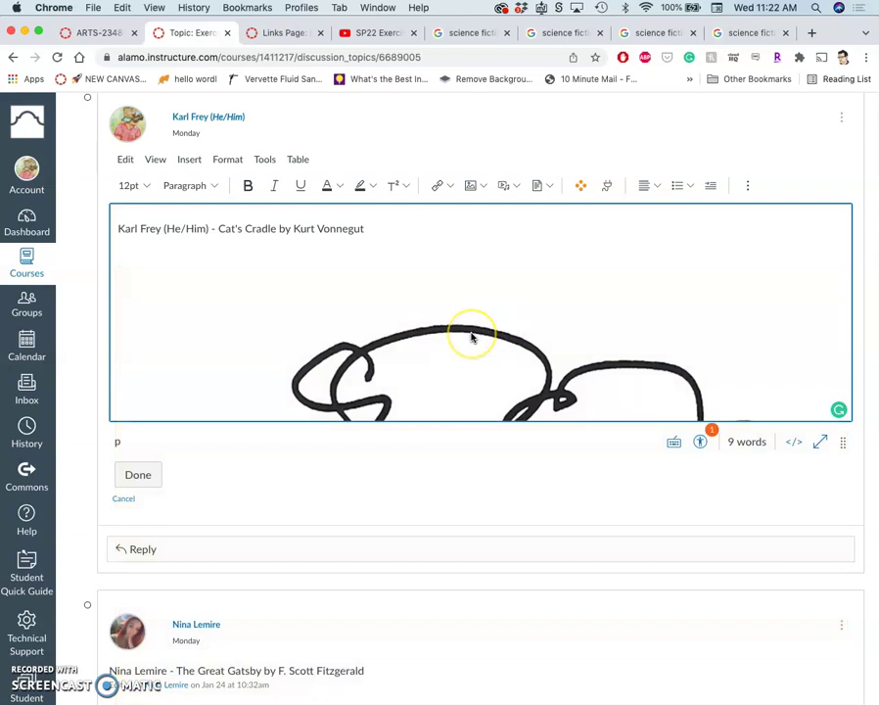
pyautogui.scroll(-10, 476, 340)
pyautogui.scroll(4, 471, 338)
pyautogui.scroll(5, 472, 337)
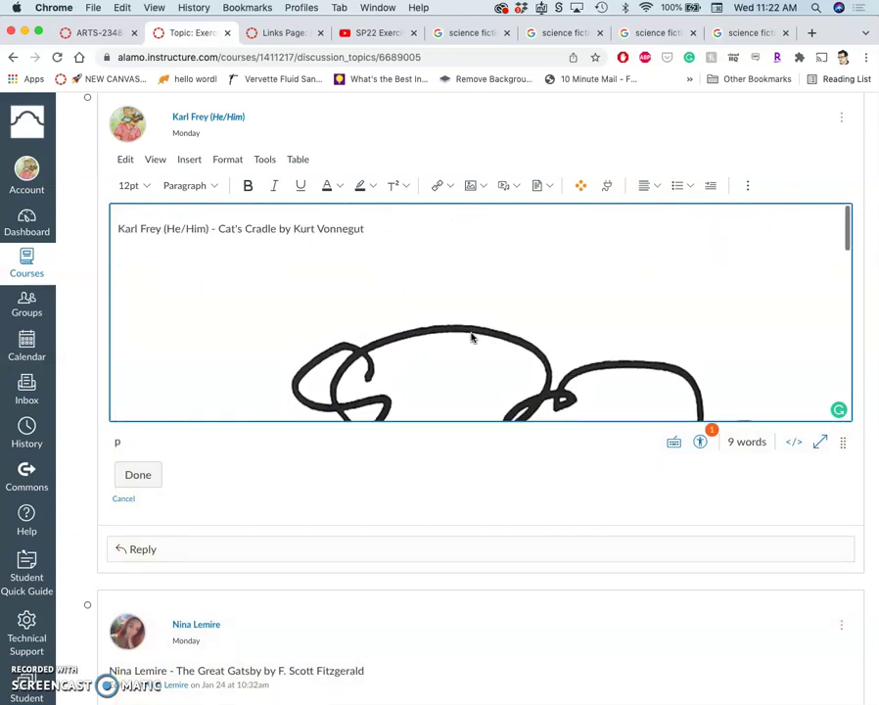
# Shrink the embedded drawing by its corner handle and save the reply.
pyautogui.click(364, 320)
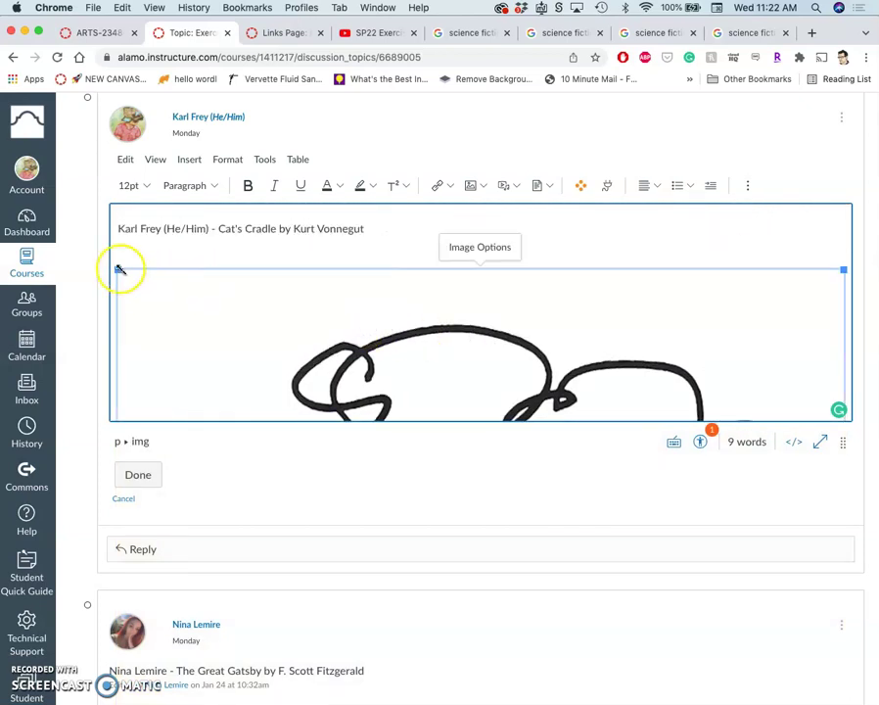
pyautogui.moveTo(116, 270); pyautogui.dragTo(493, 589)
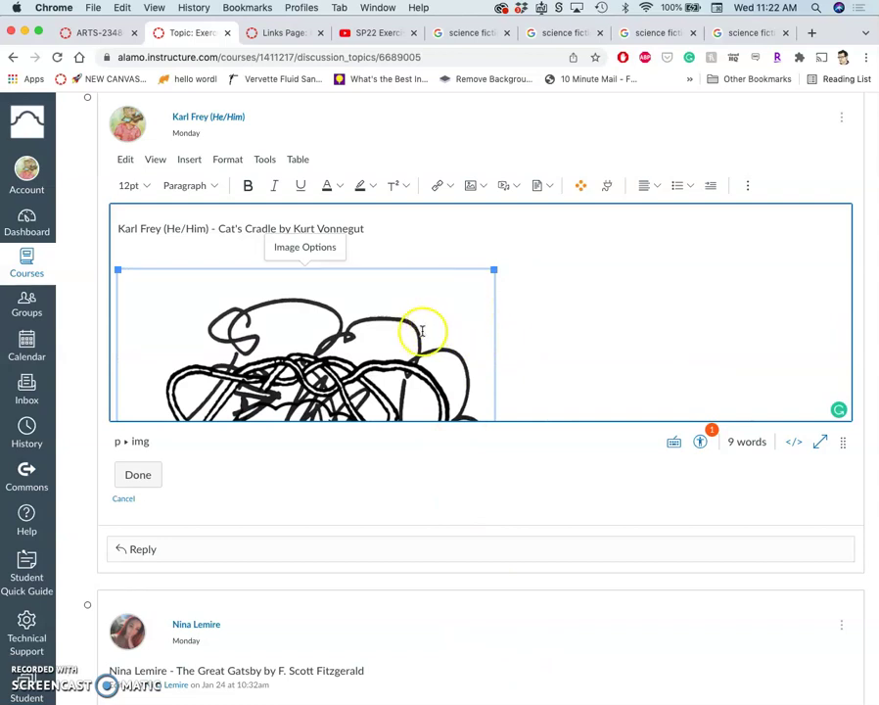
pyautogui.scroll(-3, 419, 333)
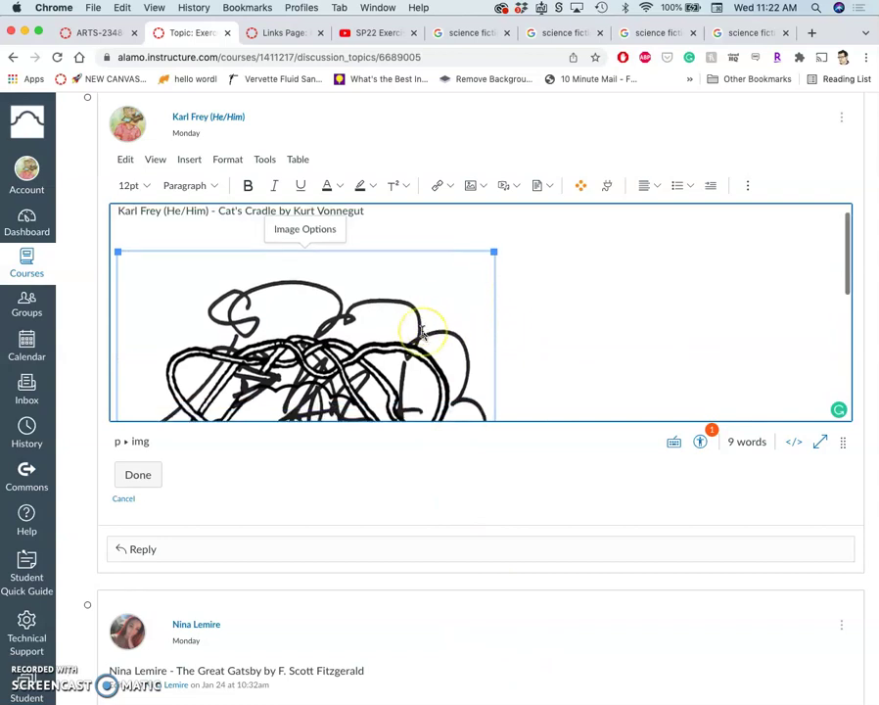
pyautogui.click(140, 476)
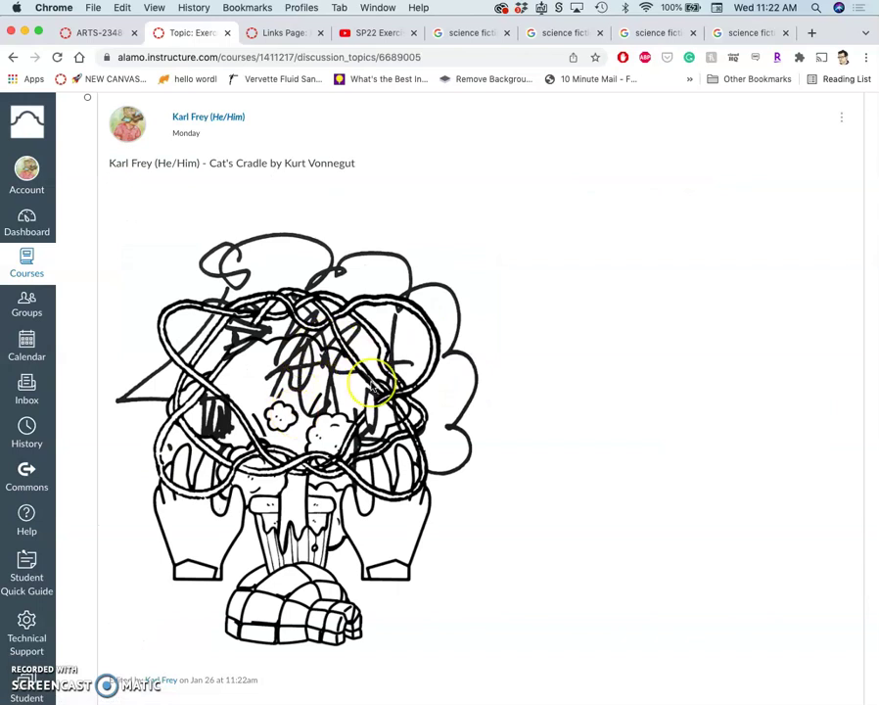
pyautogui.scroll(-2, 372, 382)
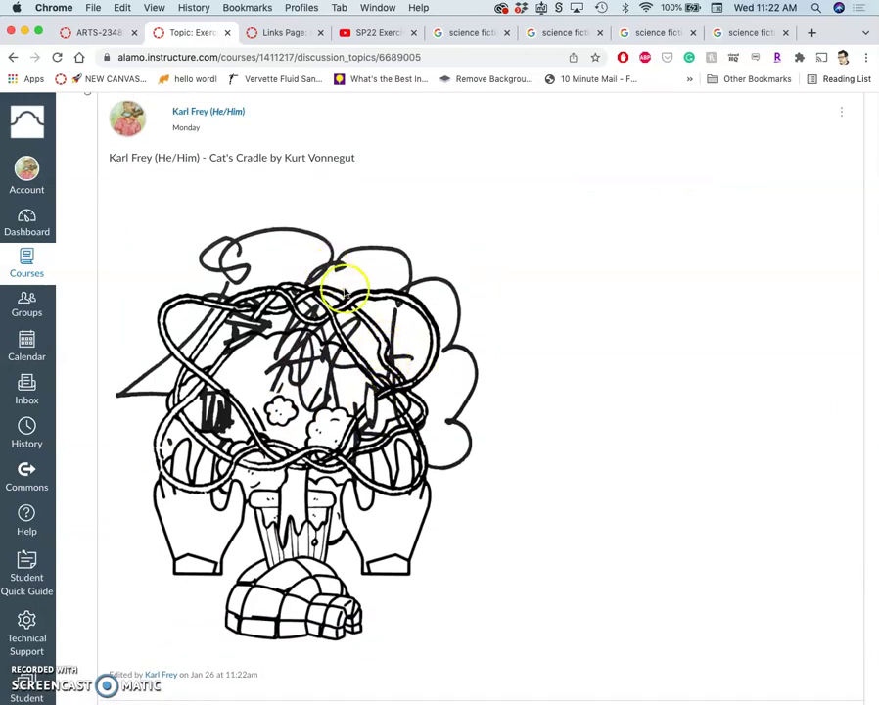
pyautogui.scroll(1, 351, 298)
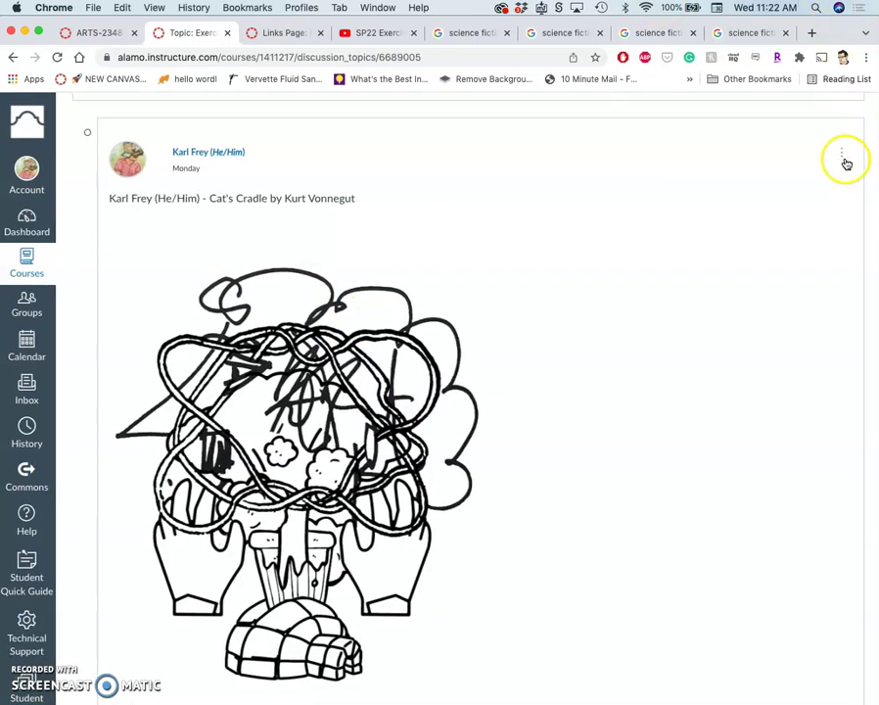
pyautogui.click(842, 154)
pyautogui.click(794, 214)
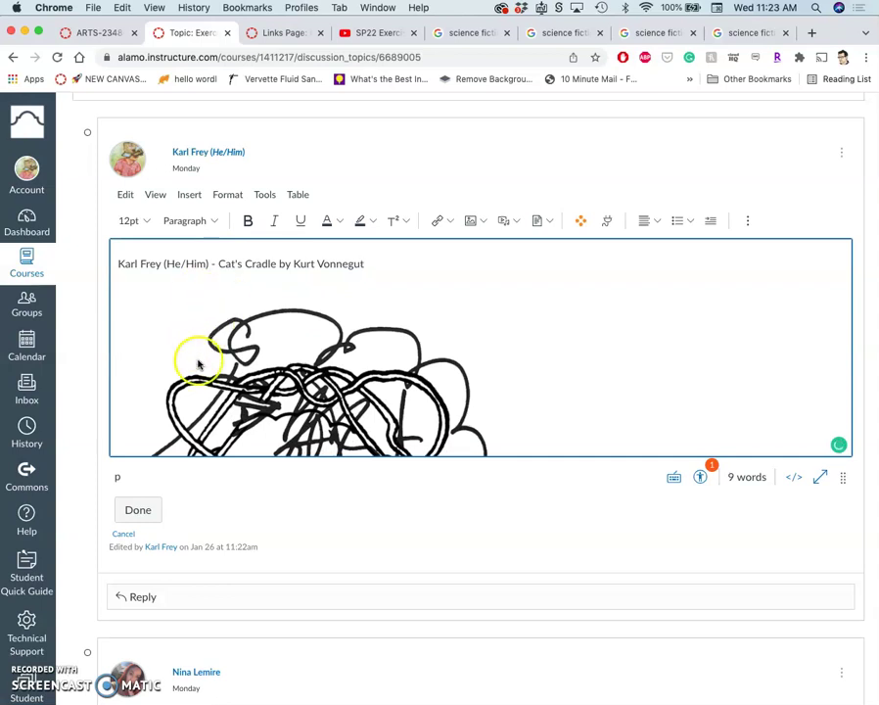
pyautogui.scroll(-1, 196, 359)
pyautogui.click(134, 510)
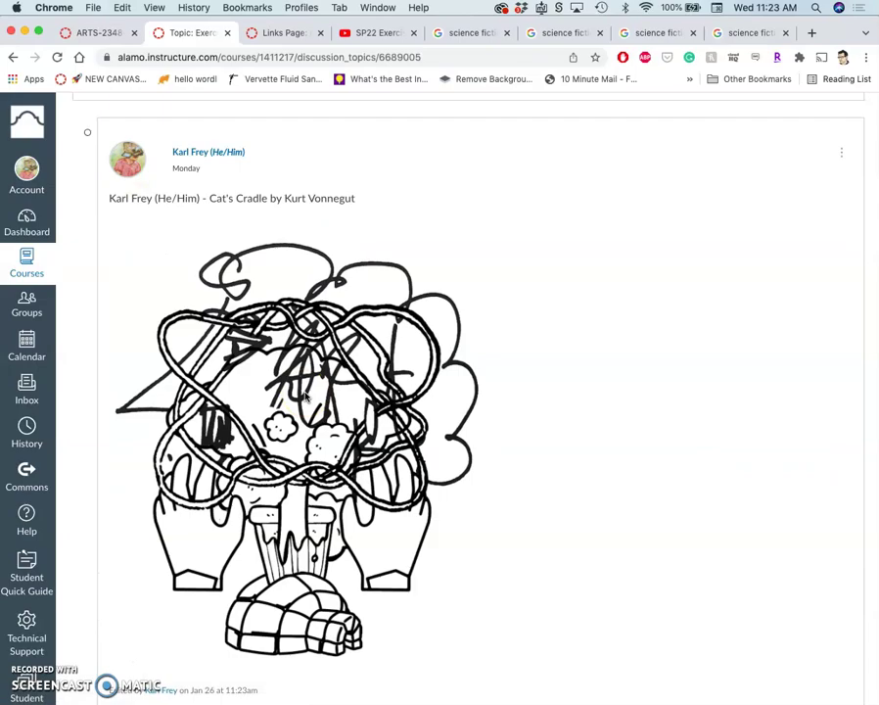
pyautogui.scroll(10, 421, 225)
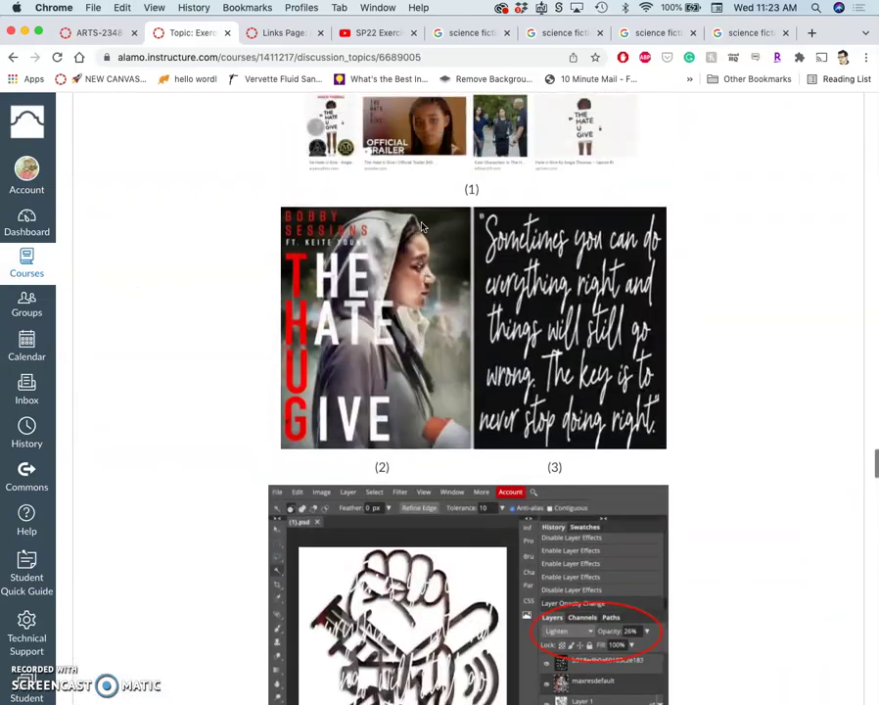
pyautogui.scroll(10, 421, 225)
pyautogui.scroll(-2, 421, 225)
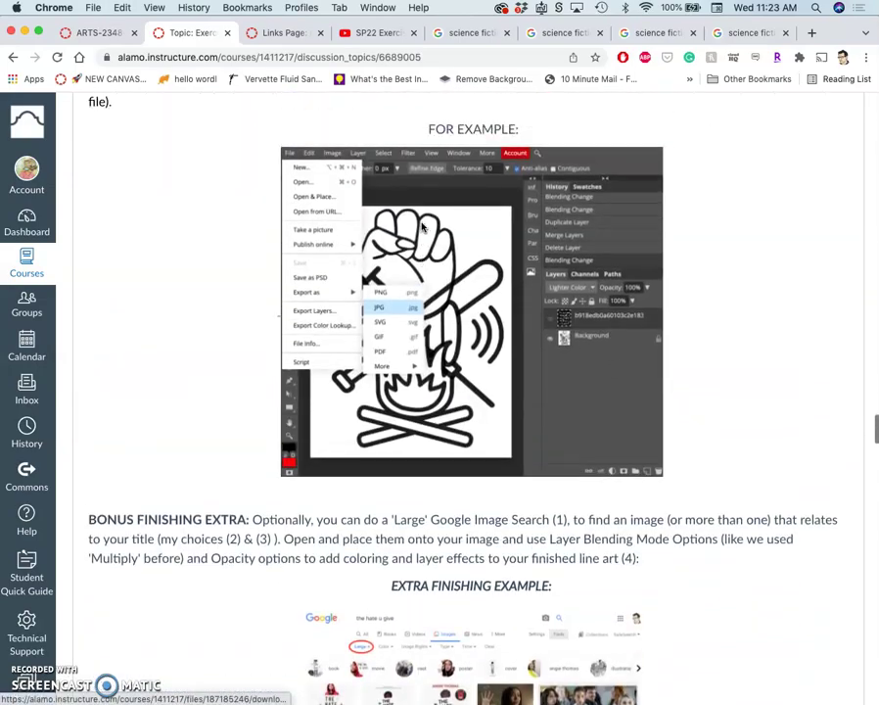
pyautogui.scroll(8, 423, 227)
pyautogui.scroll(-7, 422, 228)
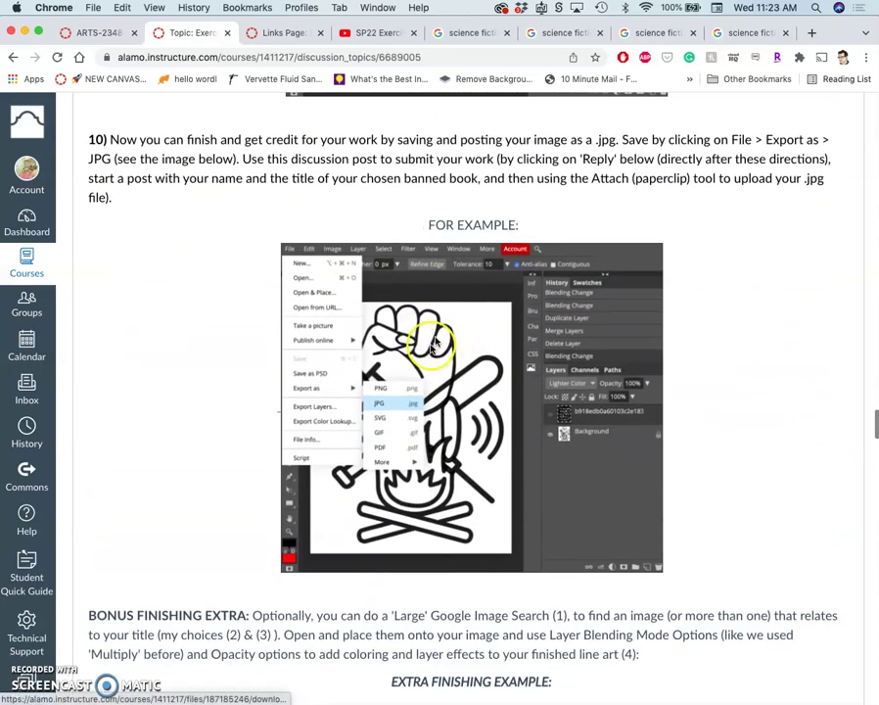
pyautogui.scroll(3, 442, 365)
pyautogui.scroll(-2, 445, 255)
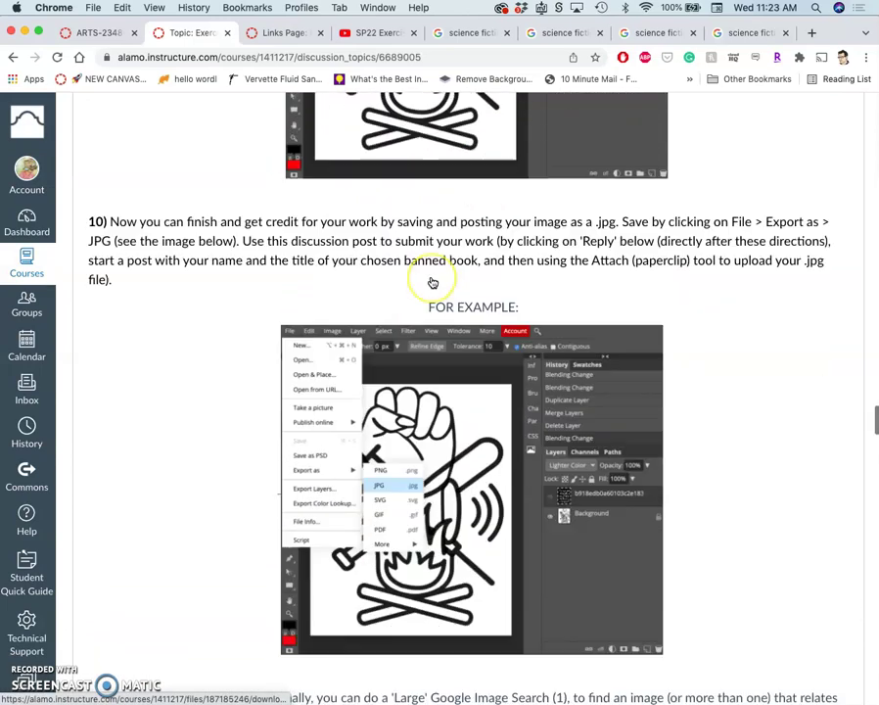
pyautogui.scroll(-6, 433, 283)
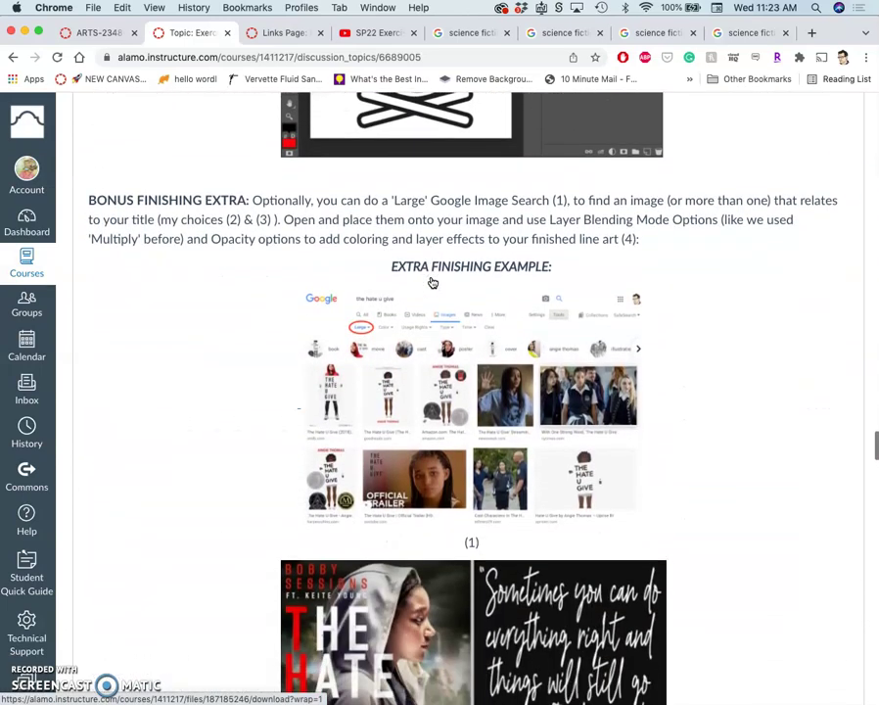
pyautogui.scroll(-1, 432, 282)
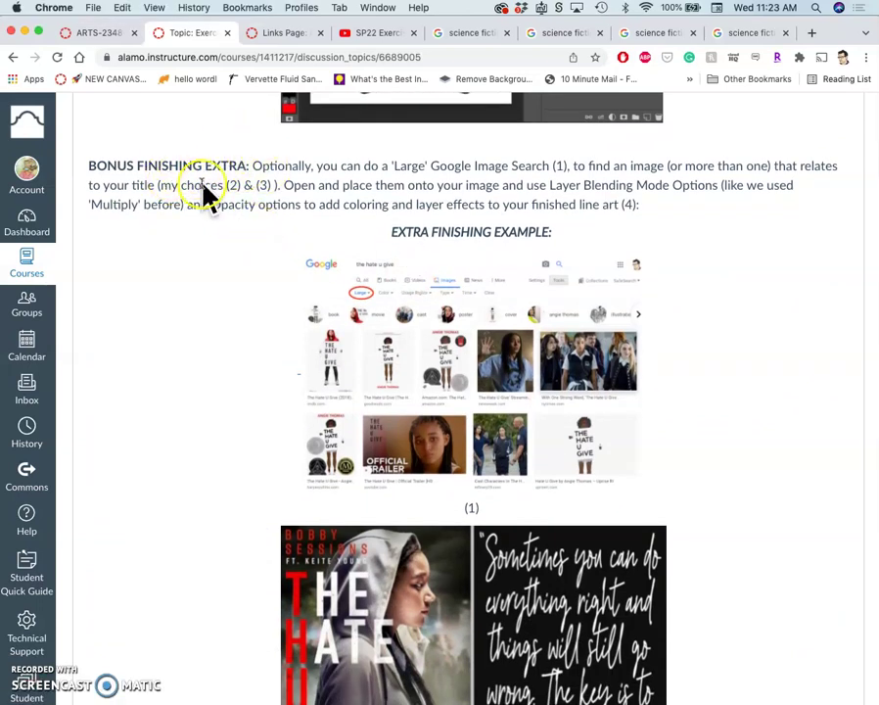
pyautogui.scroll(-10, 276, 257)
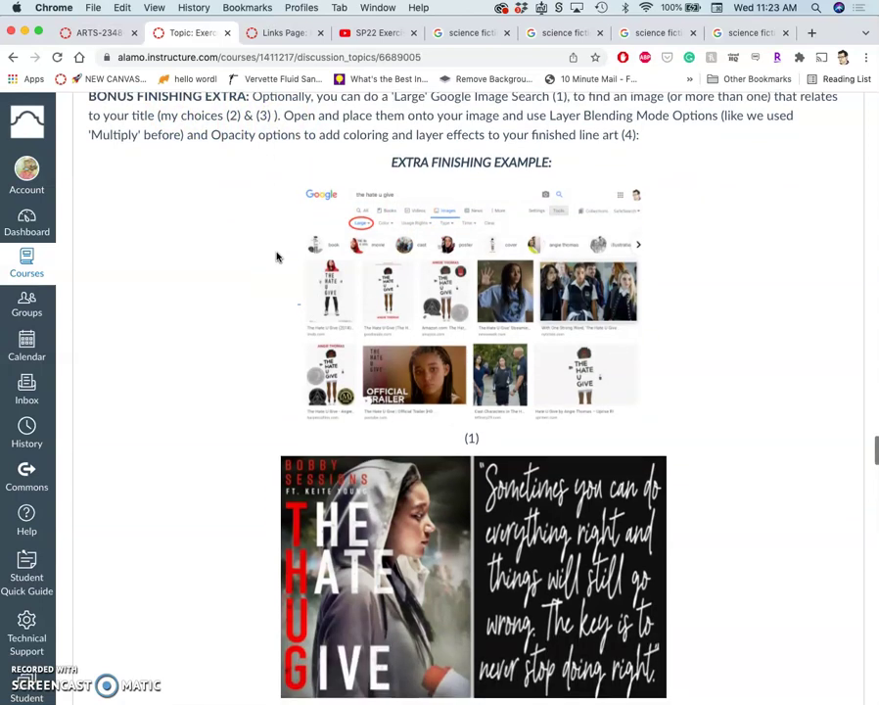
pyautogui.scroll(-1, 276, 256)
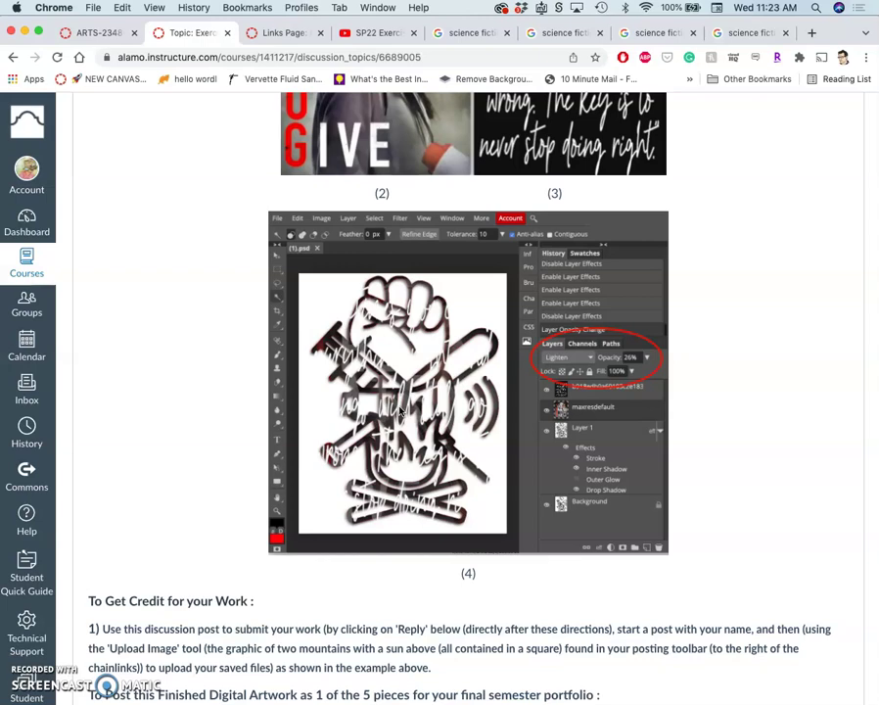
pyautogui.scroll(-15, 400, 418)
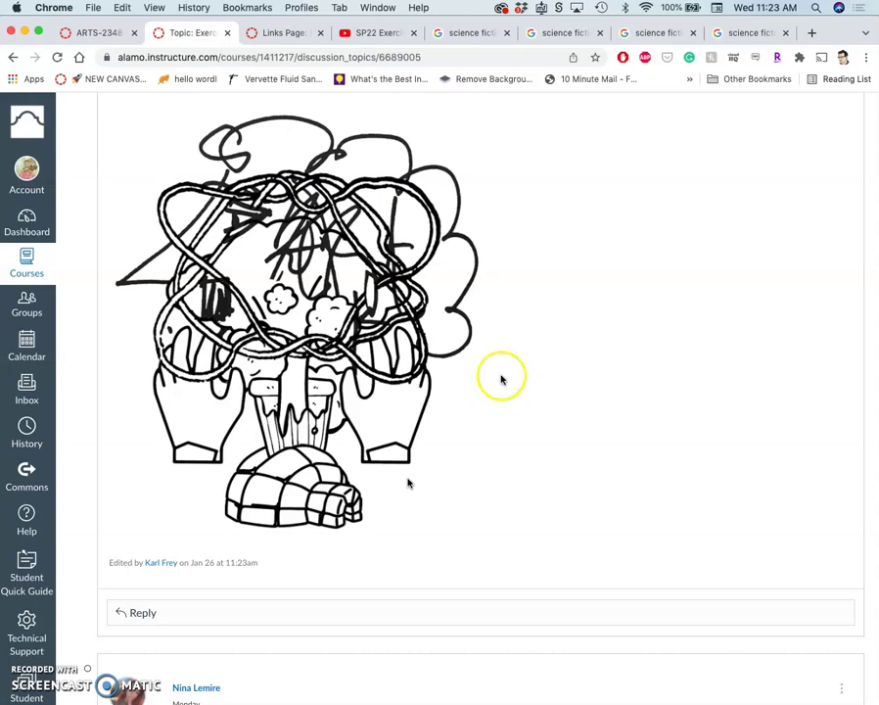
pyautogui.click(812, 34)
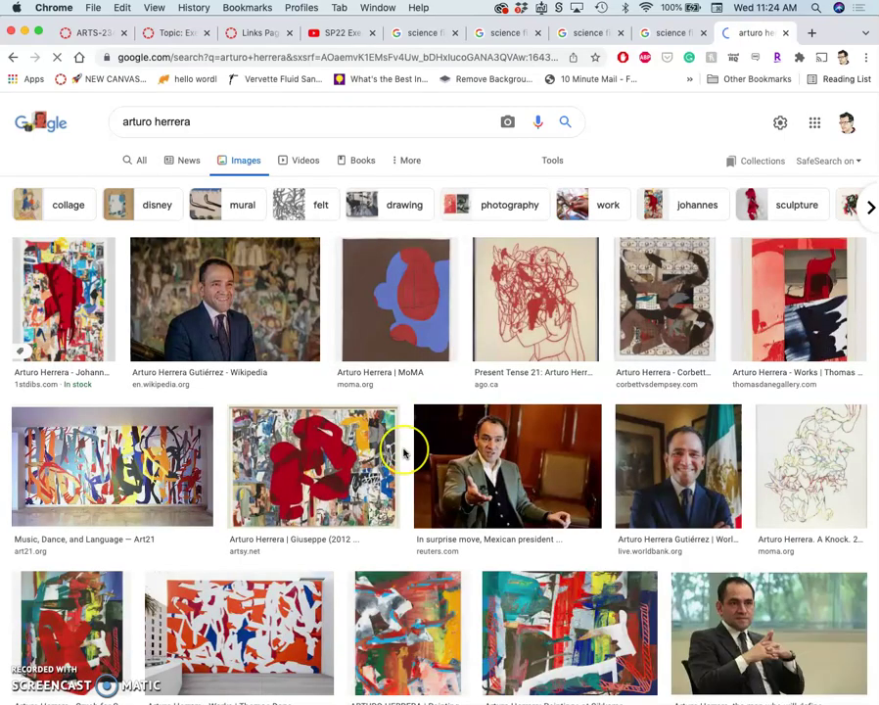
# Browse the Arturo Herrera image results and open Art21's artist page from its thumbnail.
pyautogui.scroll(-5, 405, 452)
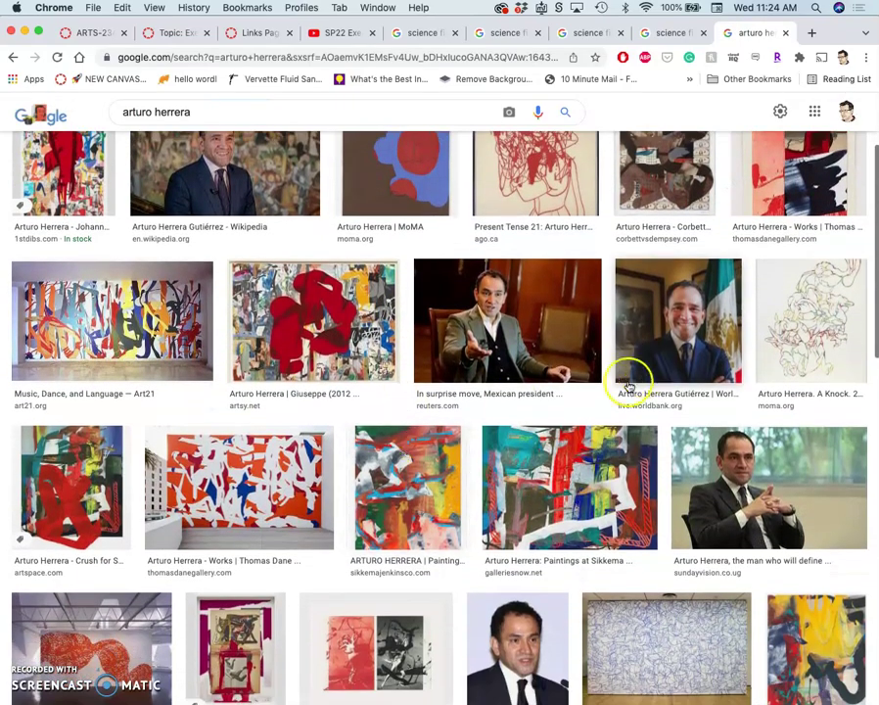
pyautogui.scroll(-10, 534, 431)
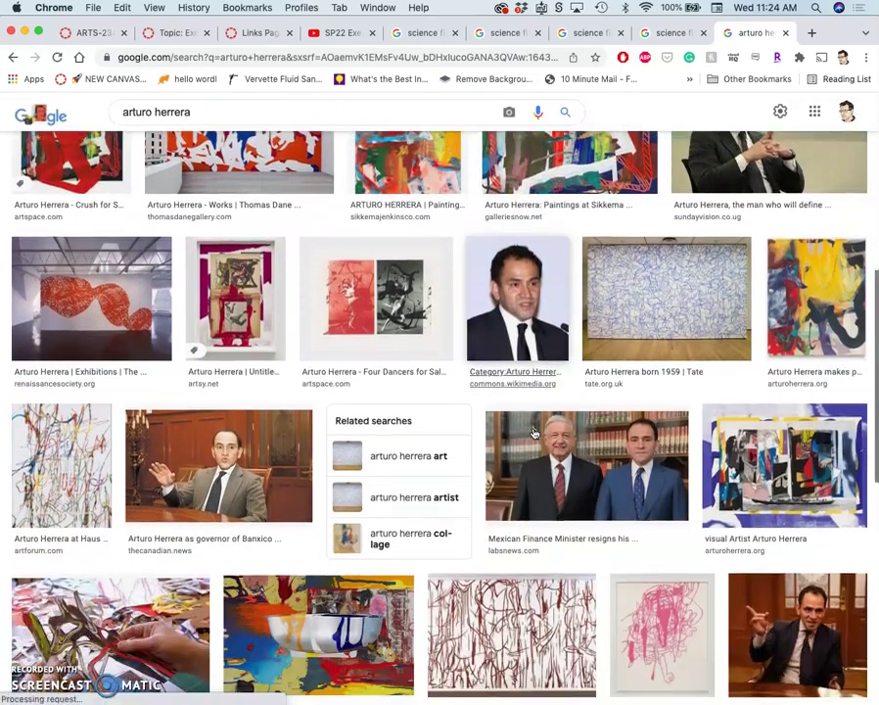
pyautogui.scroll(-3, 534, 432)
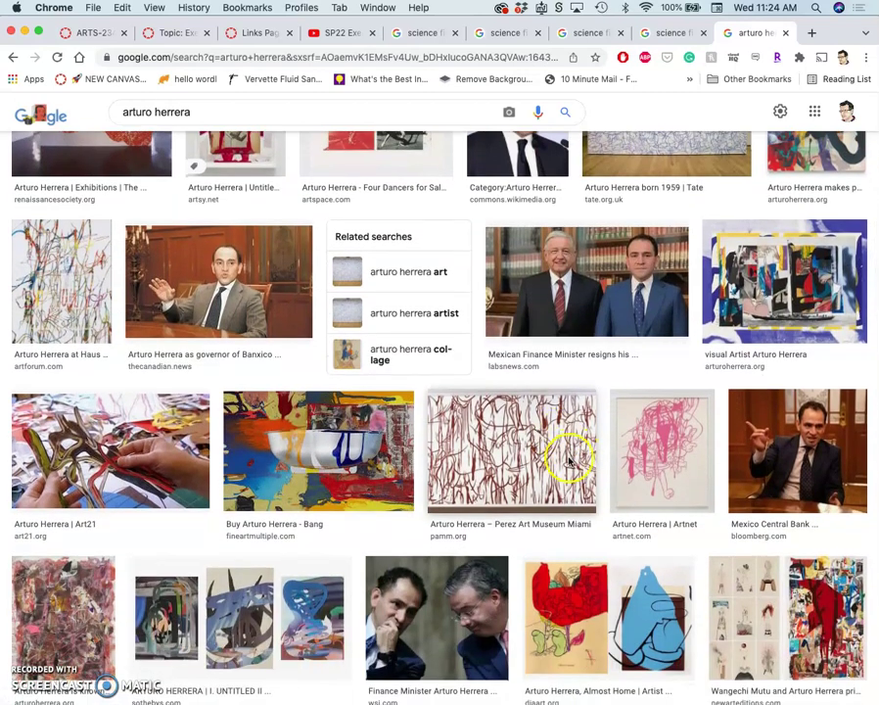
pyautogui.scroll(-1, 571, 461)
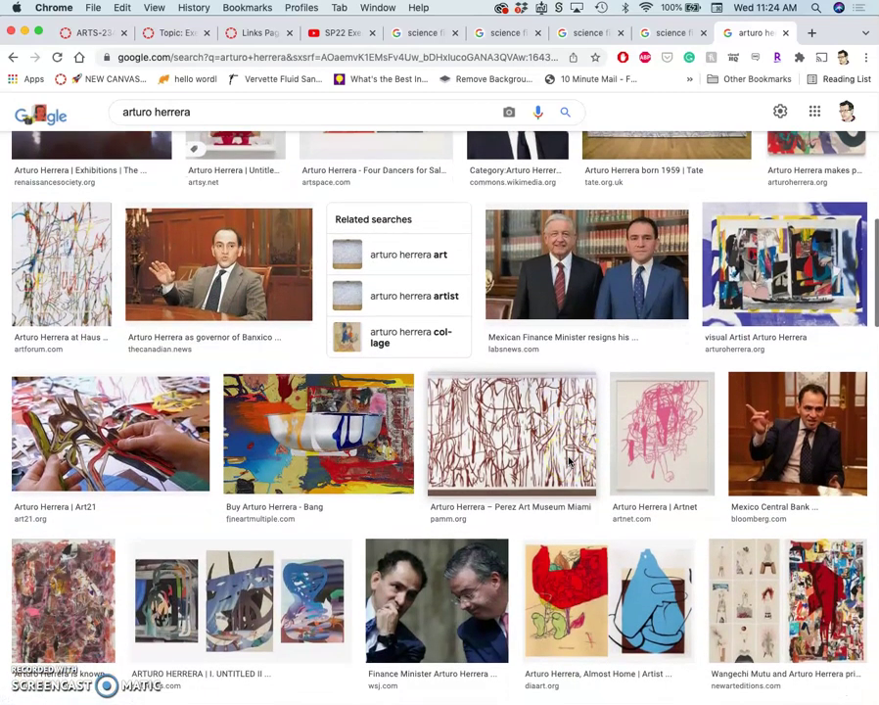
pyautogui.click(143, 411)
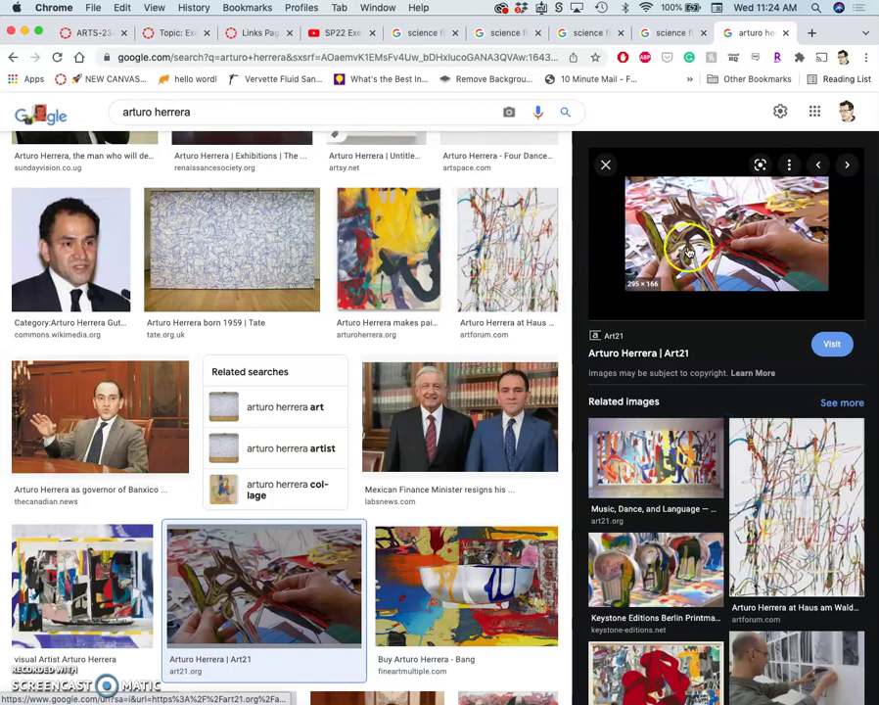
pyautogui.click(688, 252)
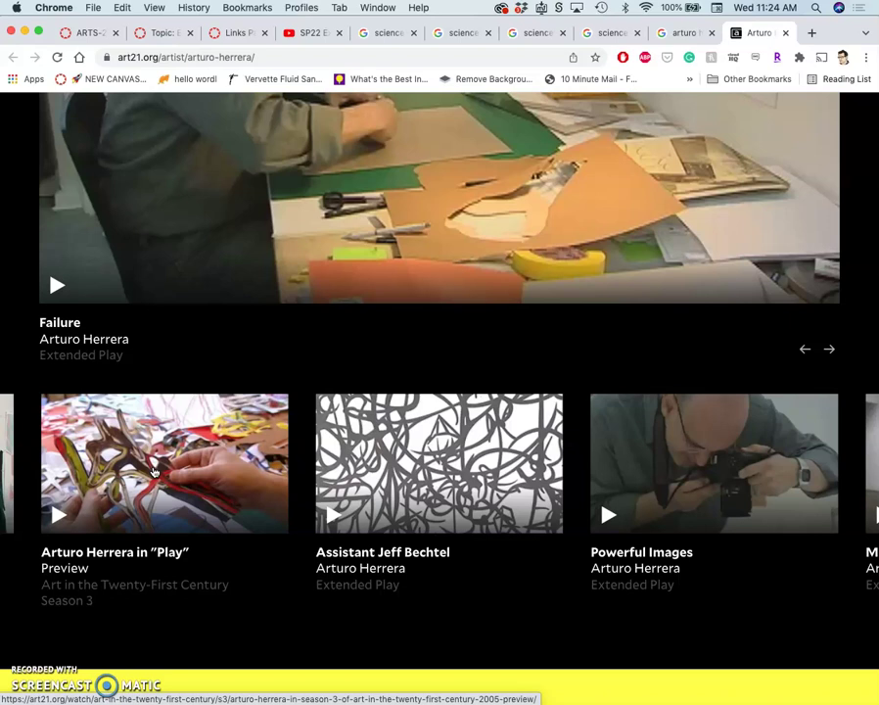
# Close the Art21 and Herrera tabs and return to the 'science fiction comics 1950s' image results.
pyautogui.click(787, 35)
pyautogui.click(785, 34)
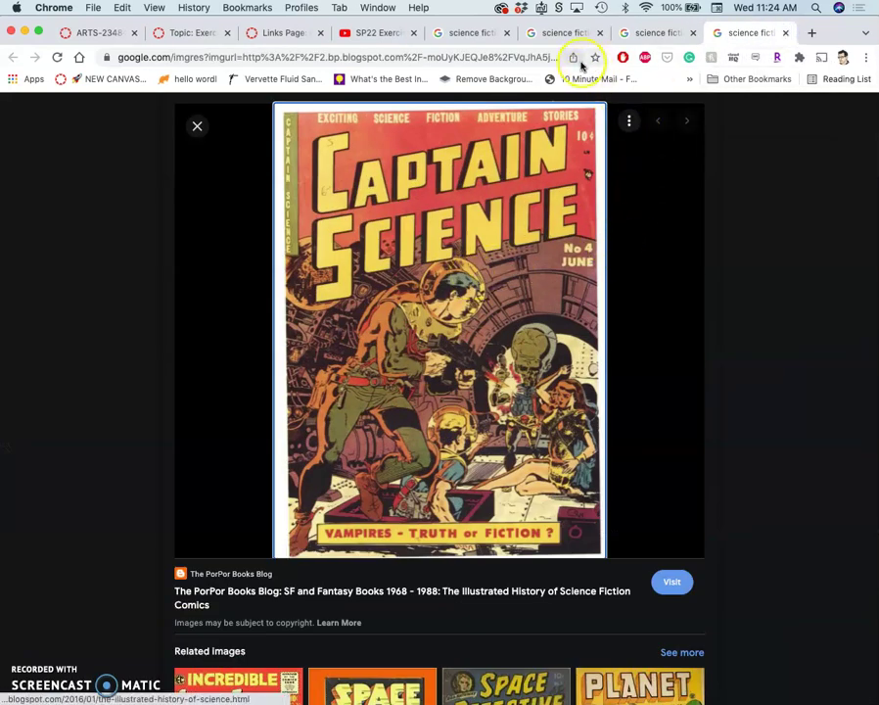
pyautogui.click(456, 33)
pyautogui.scroll(5, 382, 206)
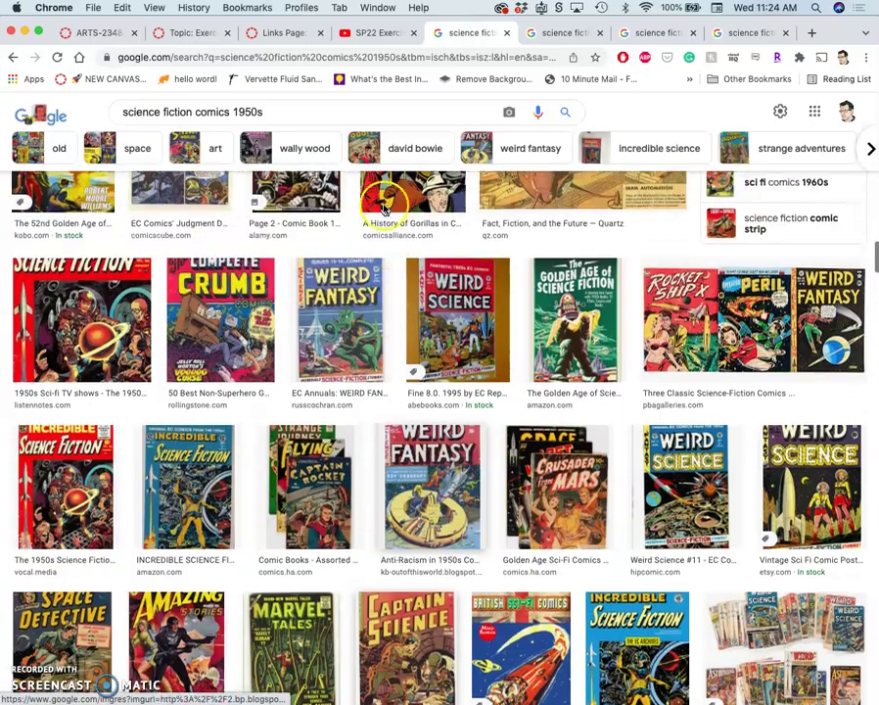
pyautogui.scroll(8, 274, 255)
pyautogui.scroll(-10, 276, 259)
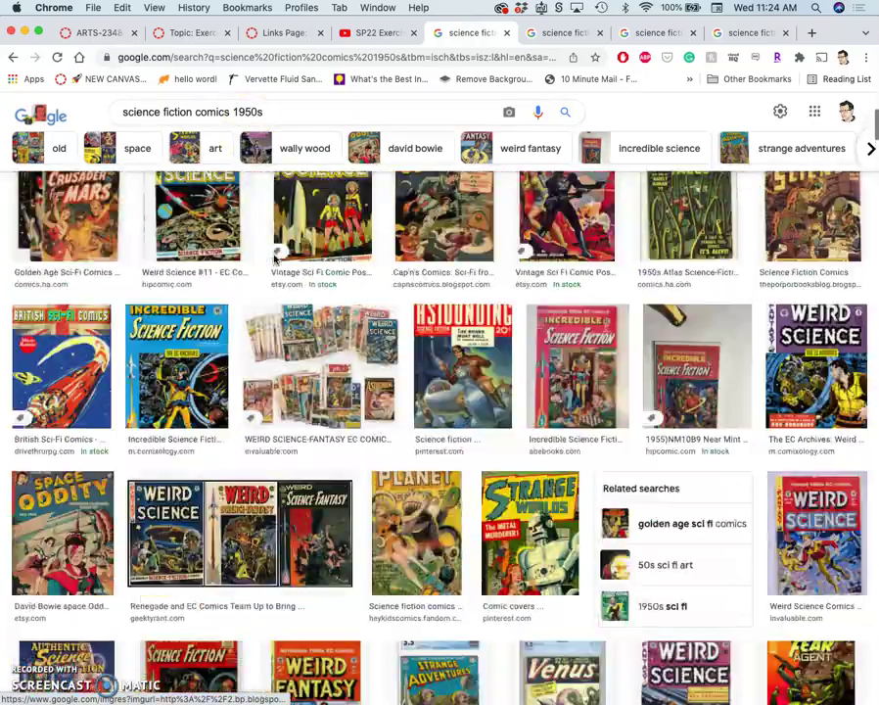
pyautogui.scroll(10, 275, 259)
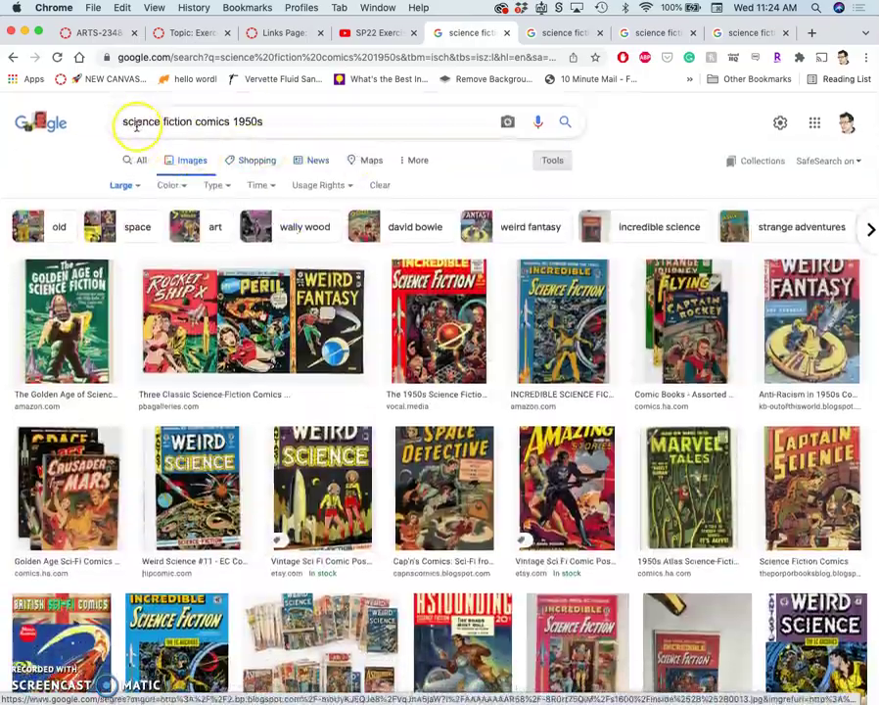
# Open the Planet Comics cover result in a new tab.
pyautogui.click(138, 126)
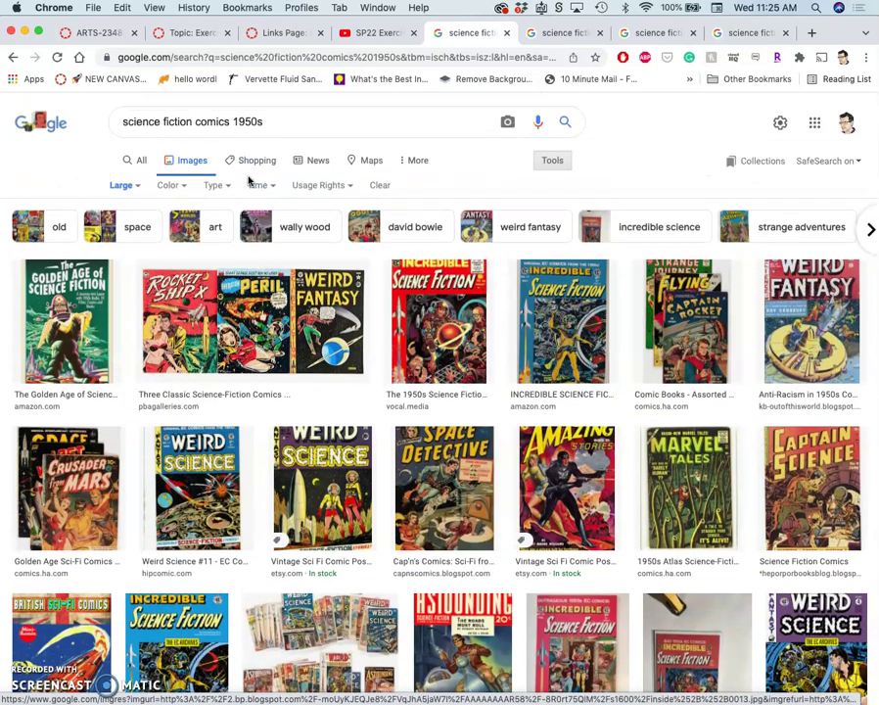
pyautogui.click(147, 129)
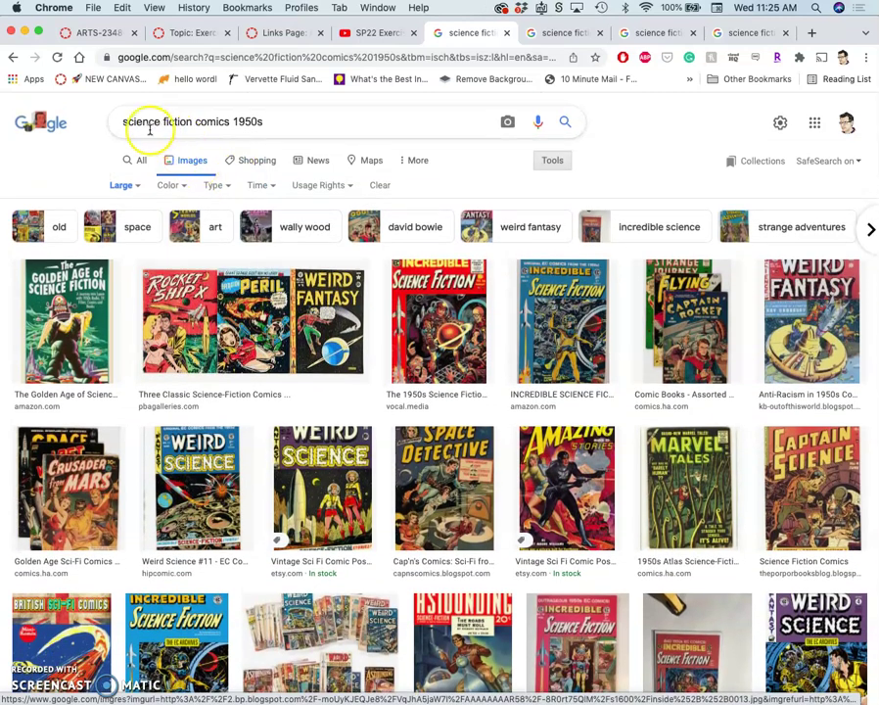
pyautogui.scroll(-5, 316, 347)
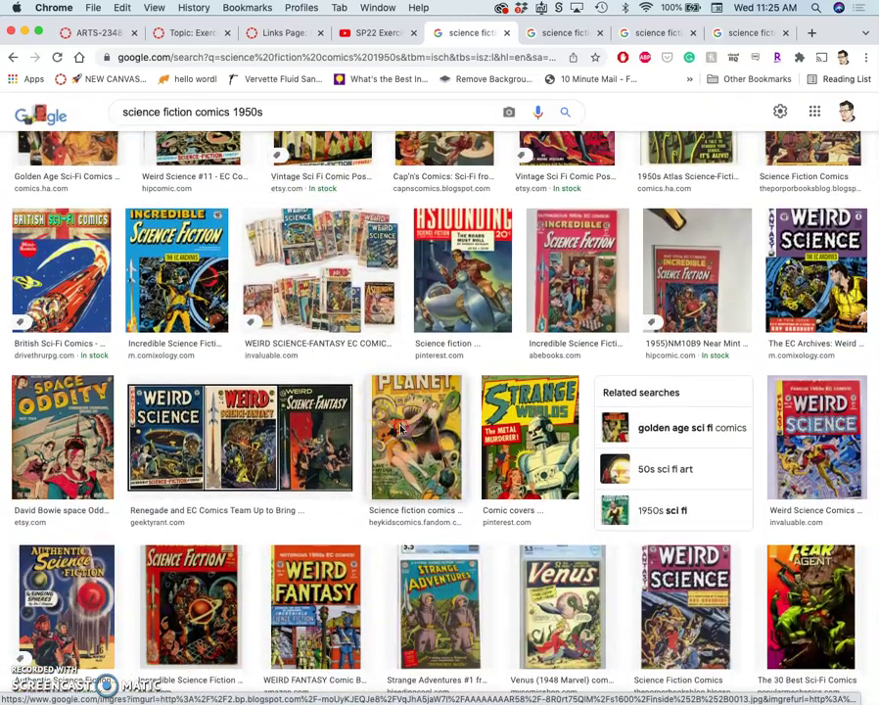
pyautogui.rightClick(415, 427)
pyautogui.click(429, 431)
pyautogui.scroll(5, 288, 355)
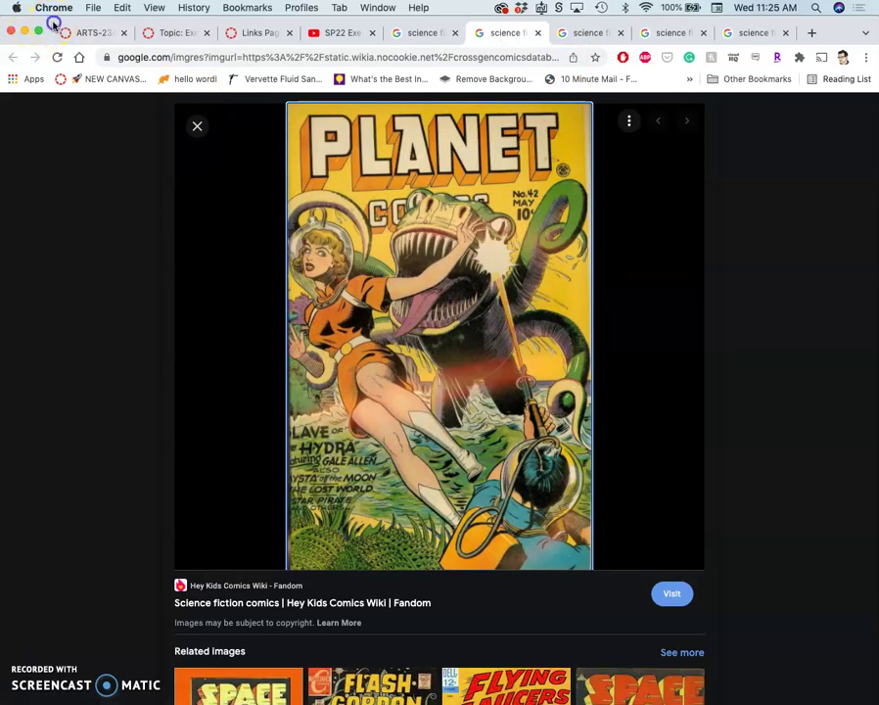
# Open the Exercise 1 Line Art Jumble folder inside the course digital art folder on the Desktop.
pyautogui.moveTo(52, 23); pyautogui.dragTo(126, 213)
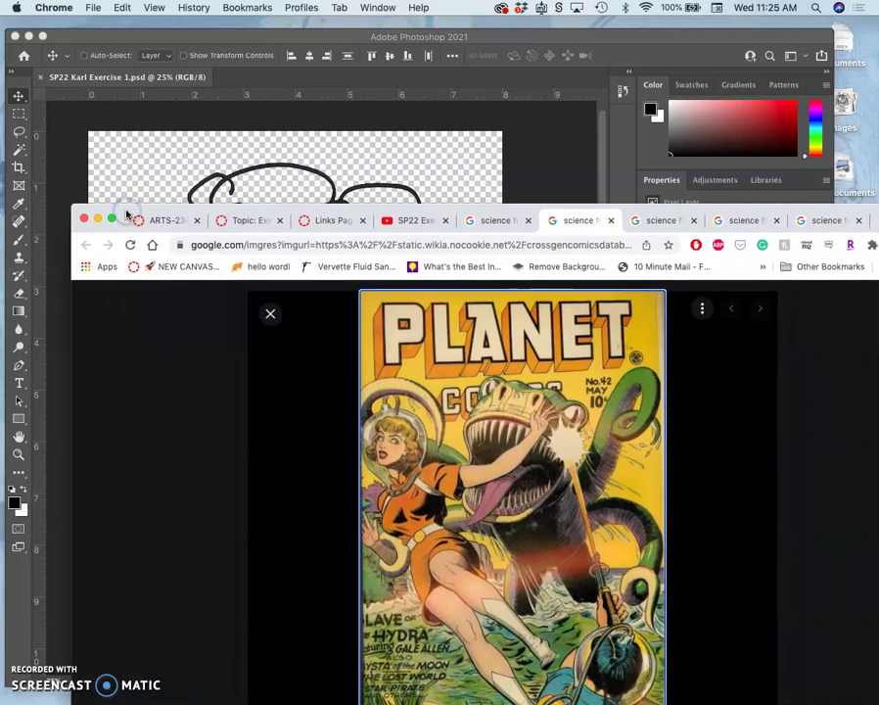
pyautogui.press('F11')
pyautogui.doubleClick(834, 370)
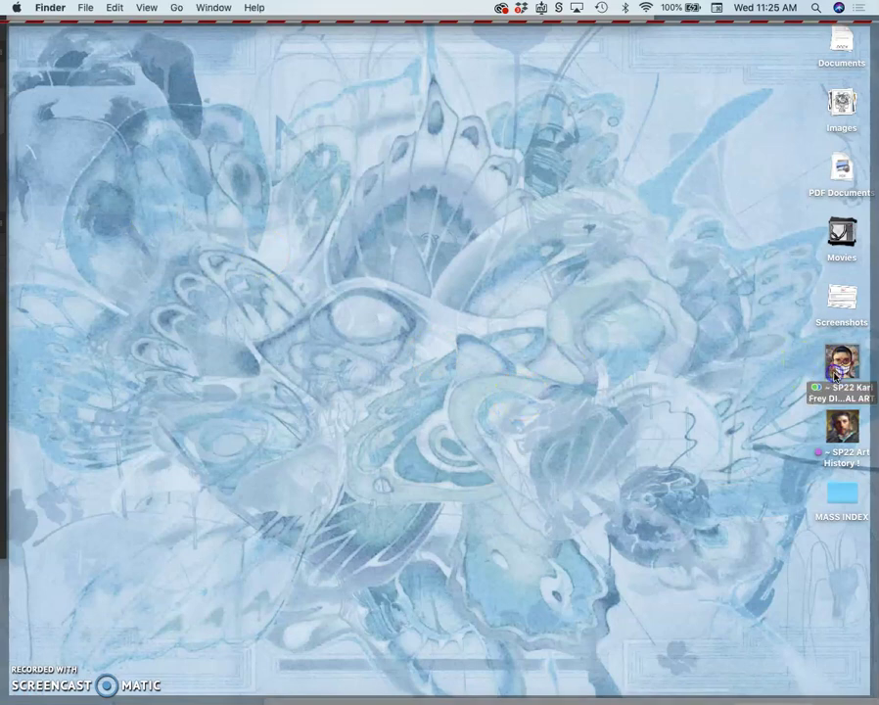
pyautogui.click(443, 198)
pyautogui.doubleClick(442, 189)
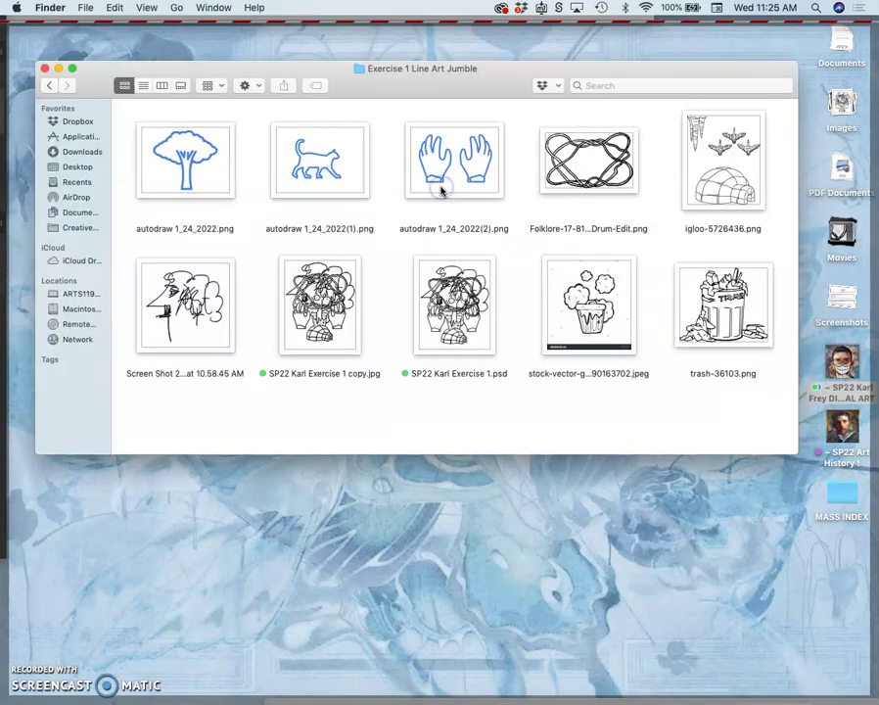
pyautogui.press('F11')
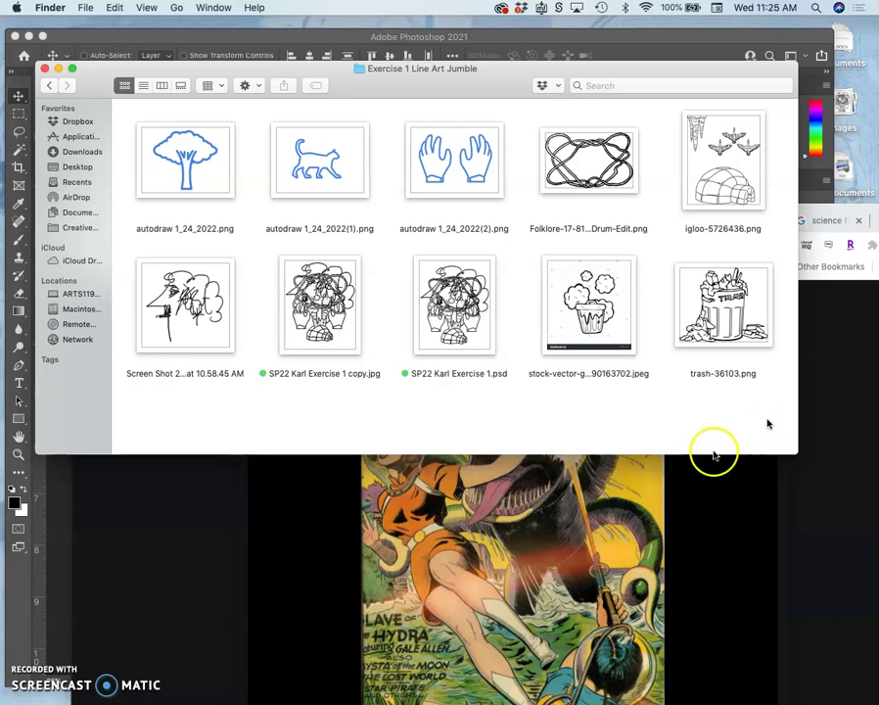
# Drag the Planet Comics cover from Chrome into the exercise folder.
pyautogui.click(492, 587)
pyautogui.moveTo(486, 560); pyautogui.dragTo(300, 218)
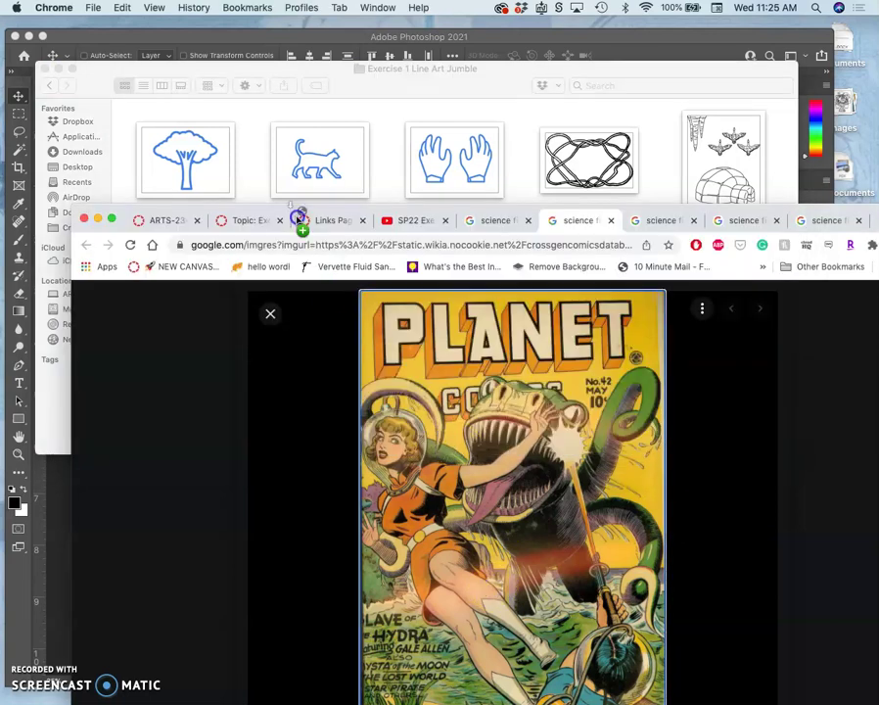
pyautogui.moveTo(252, 156); pyautogui.dragTo(540, 291)
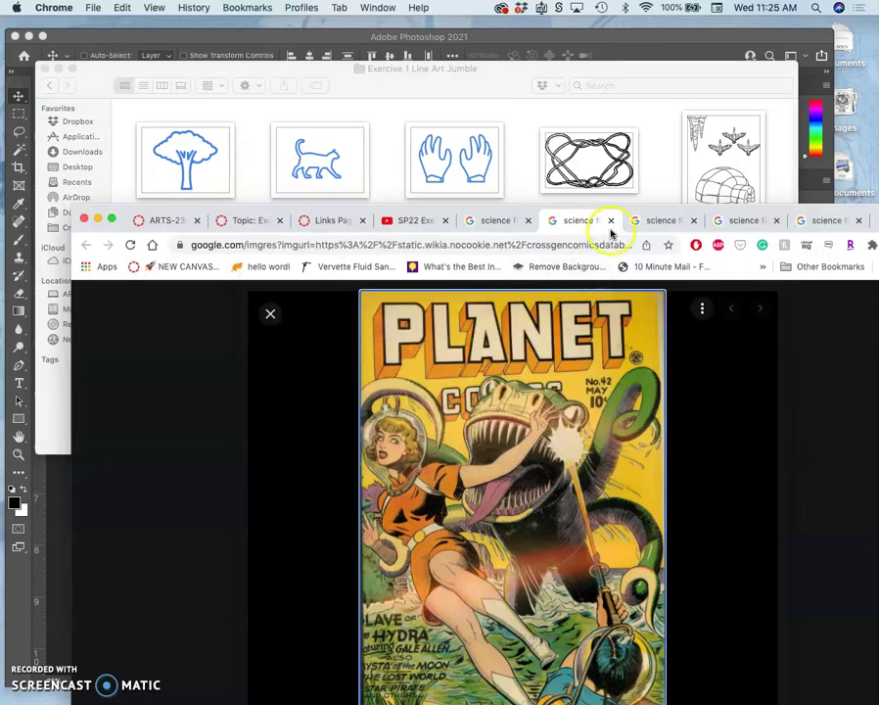
pyautogui.click(383, 150)
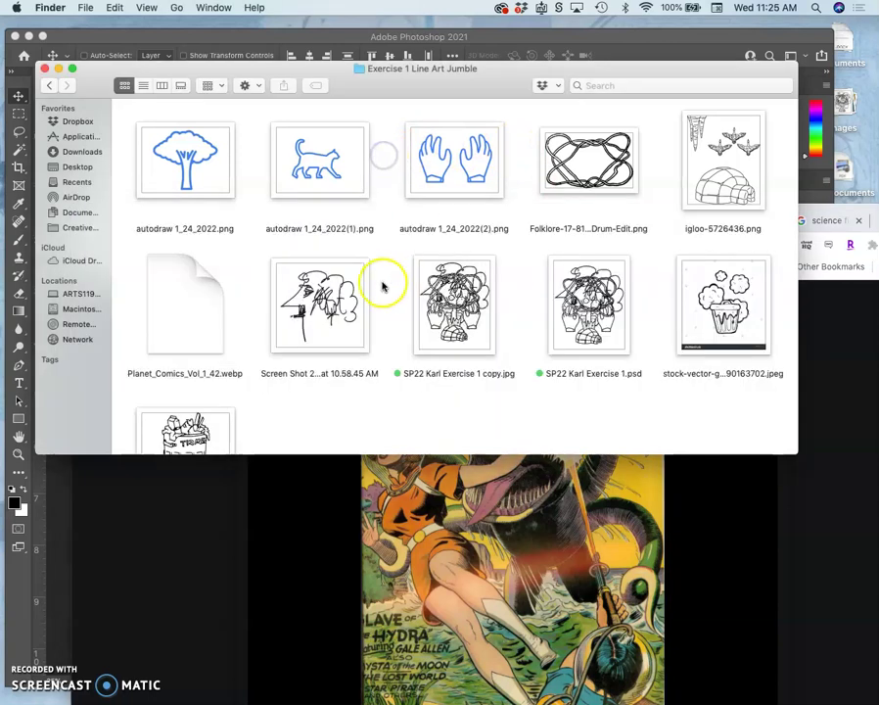
pyautogui.scroll(-2, 382, 284)
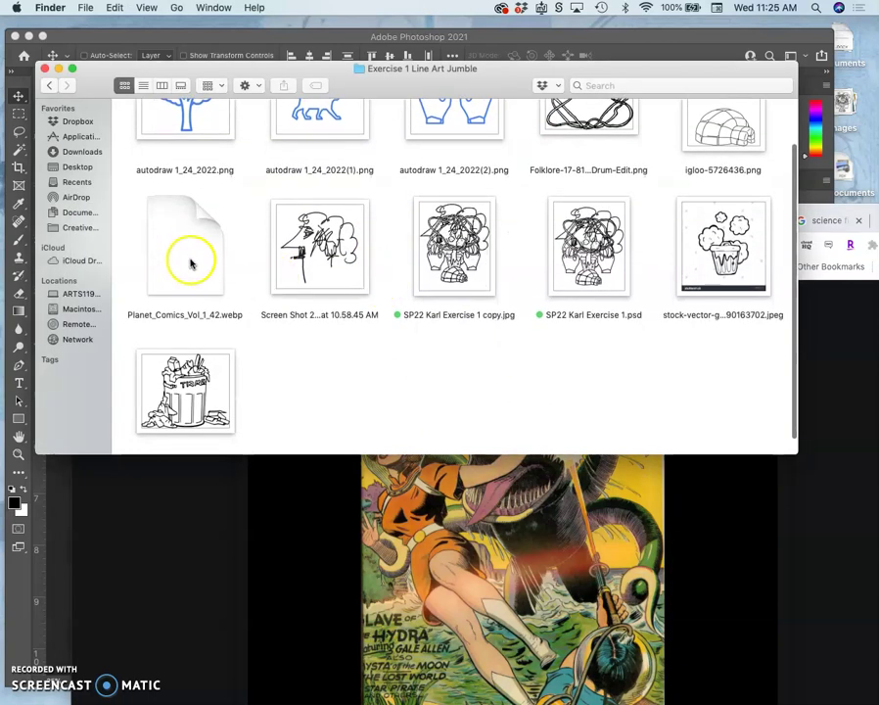
# Move Planet_Comics_Vol_1_42.webp to the Trash and return to Chrome.
pyautogui.click(193, 260)
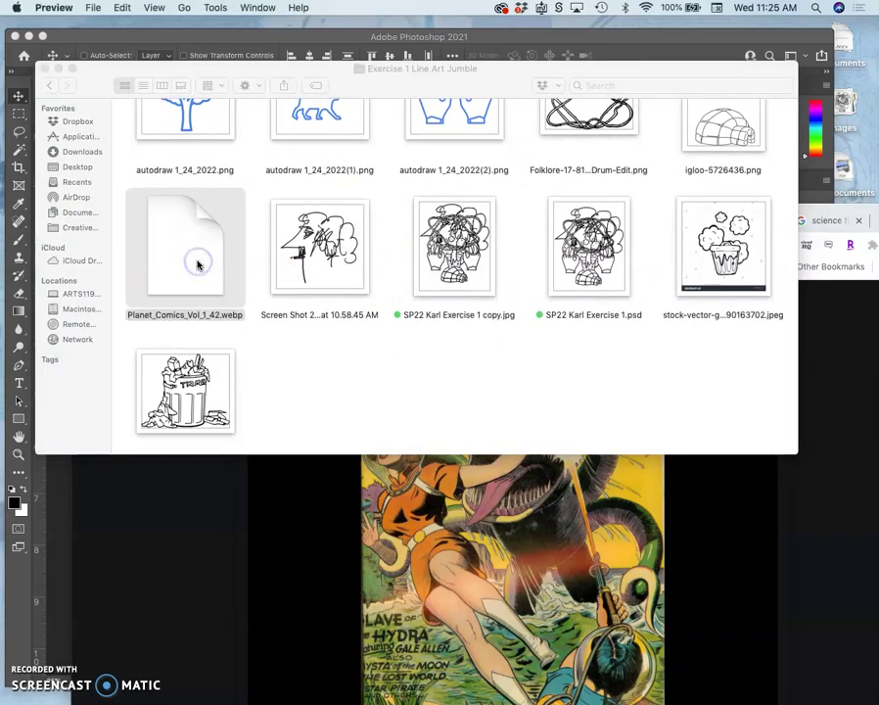
pyautogui.rightClick(202, 235)
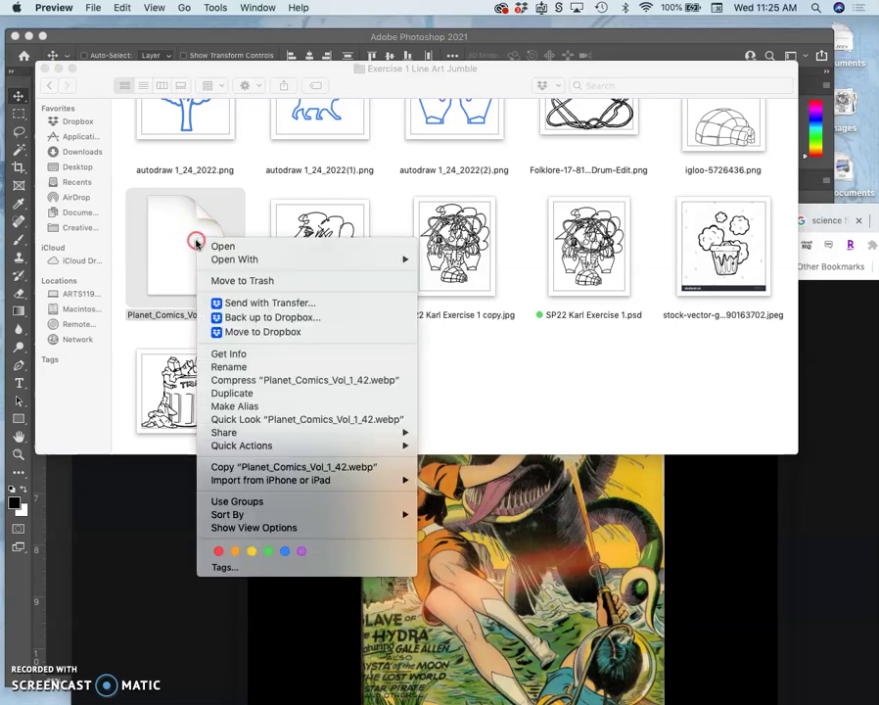
pyautogui.click(224, 281)
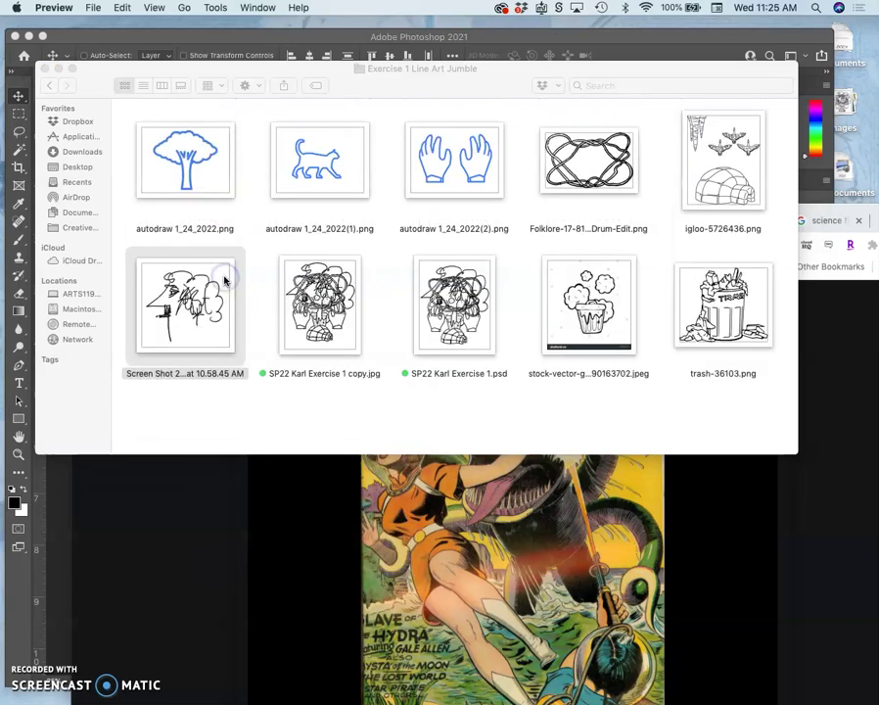
pyautogui.click(689, 499)
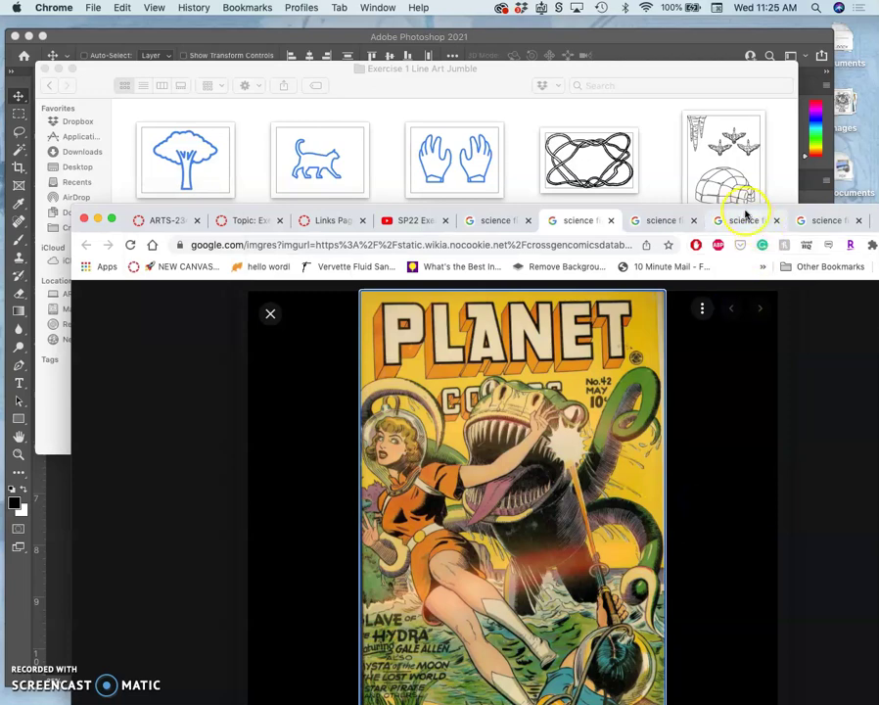
# Open the full-size Planet Comics cover image in its own tab.
pyautogui.moveTo(746, 216); pyautogui.dragTo(669, 5)
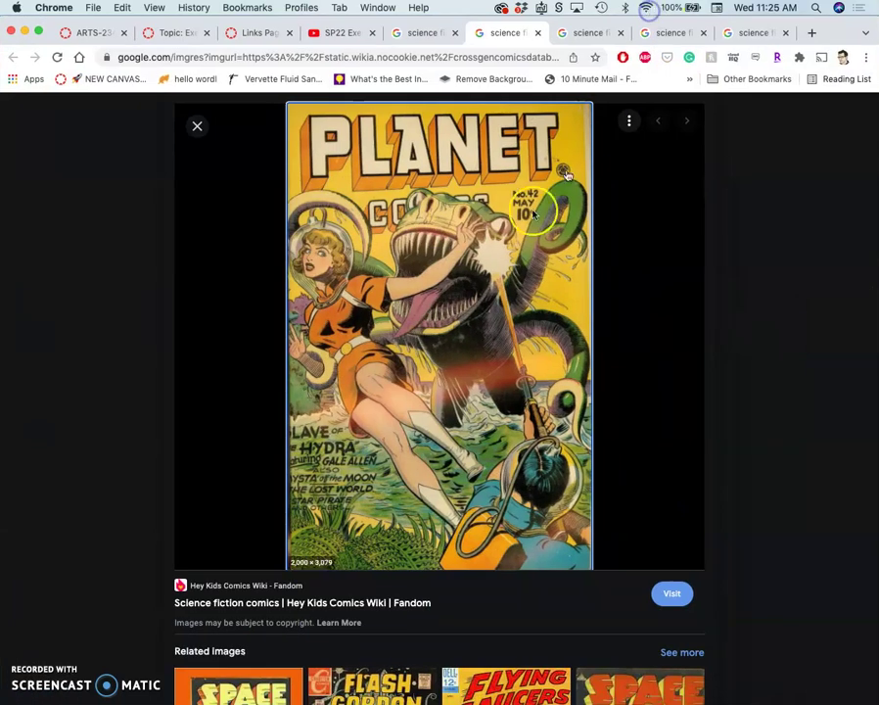
pyautogui.rightClick(488, 254)
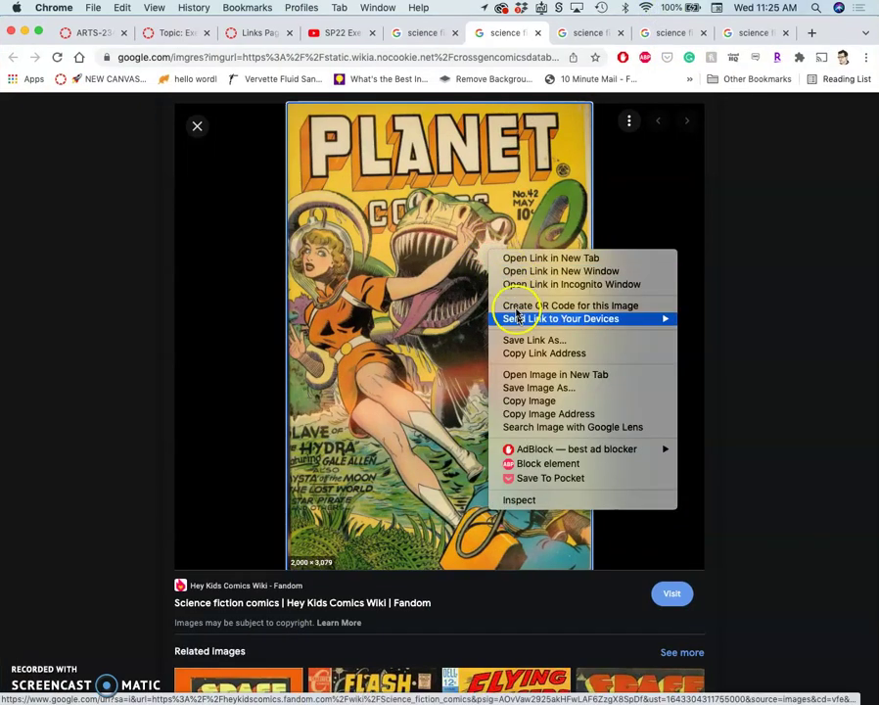
pyautogui.click(515, 374)
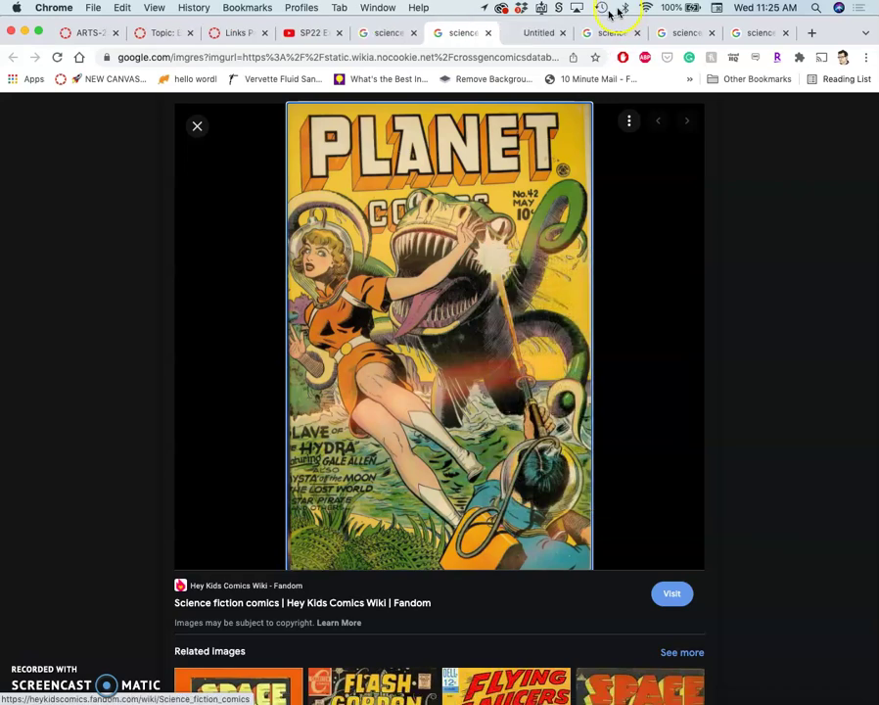
pyautogui.click(540, 33)
pyautogui.scroll(-5, 484, 340)
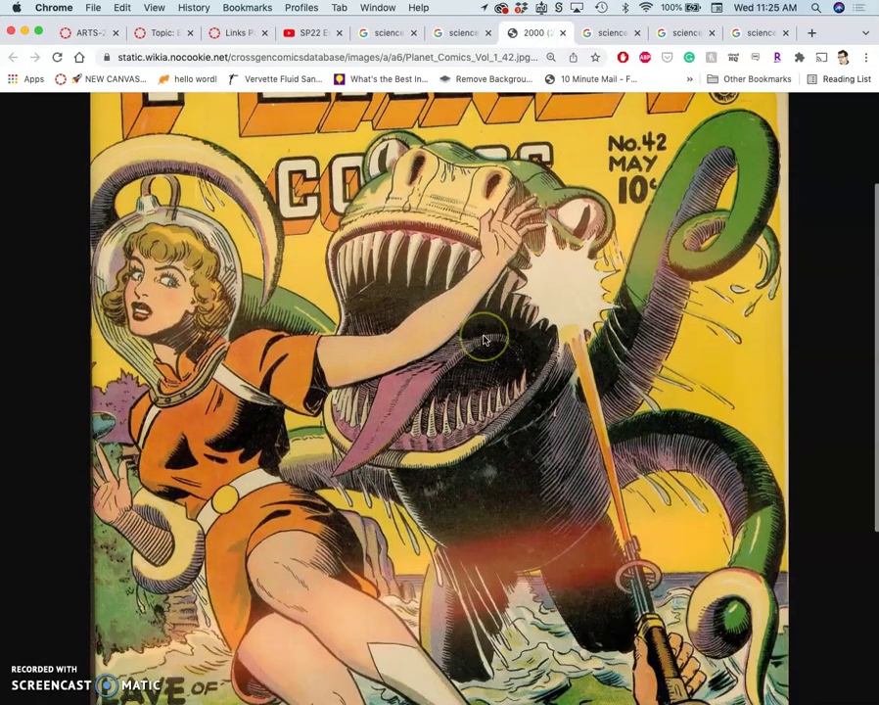
# Save the cover as Planet_Comics_Vol_1_42.jpg into Exercise 1 Line Art Jumble.
pyautogui.rightClick(486, 337)
pyautogui.click(512, 355)
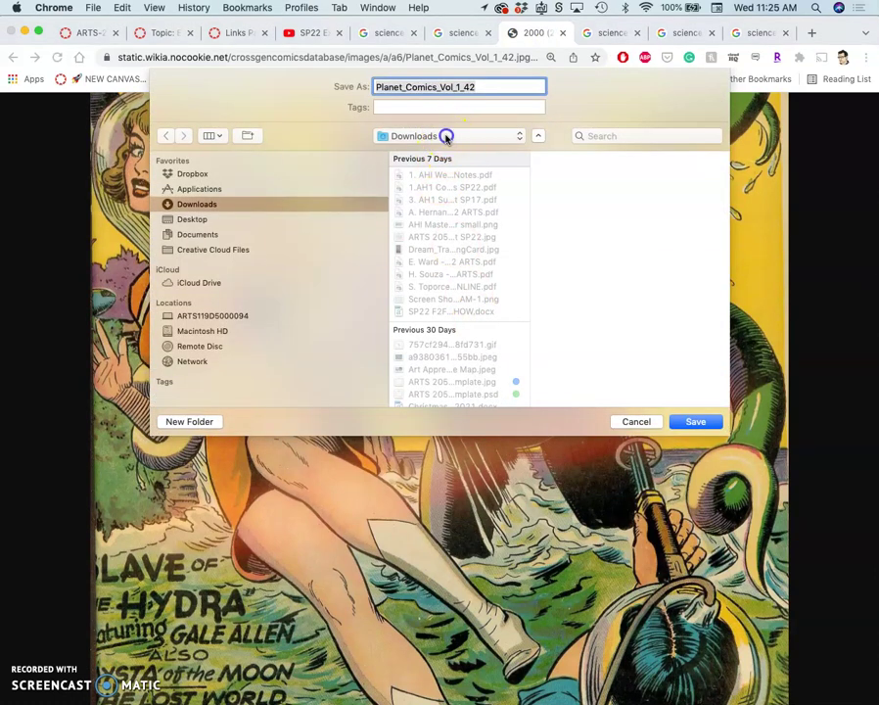
pyautogui.click(446, 137)
pyautogui.click(446, 137)
pyautogui.click(446, 136)
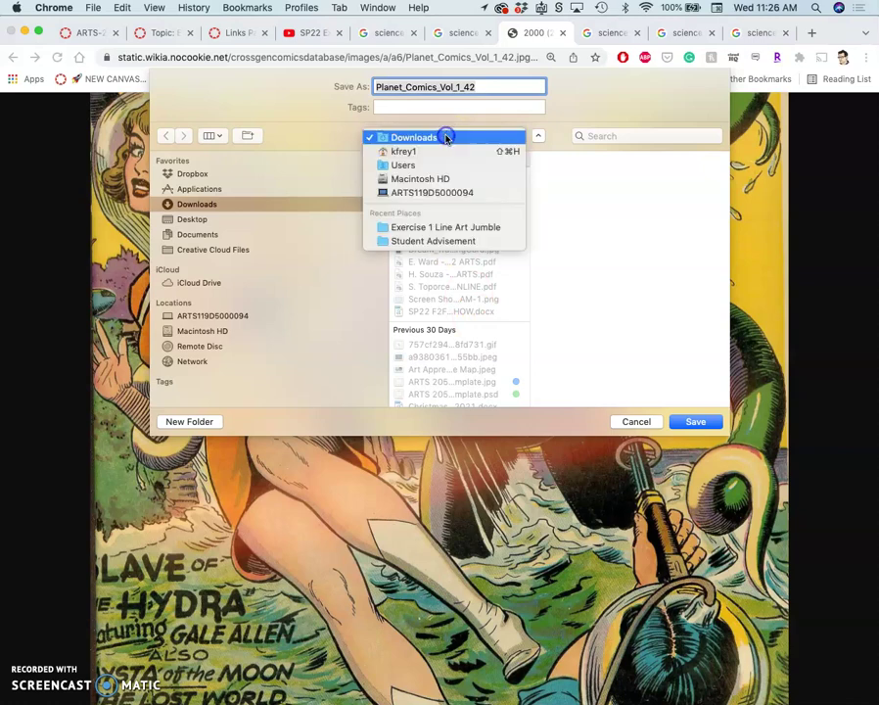
pyautogui.click(626, 391)
pyautogui.click(690, 423)
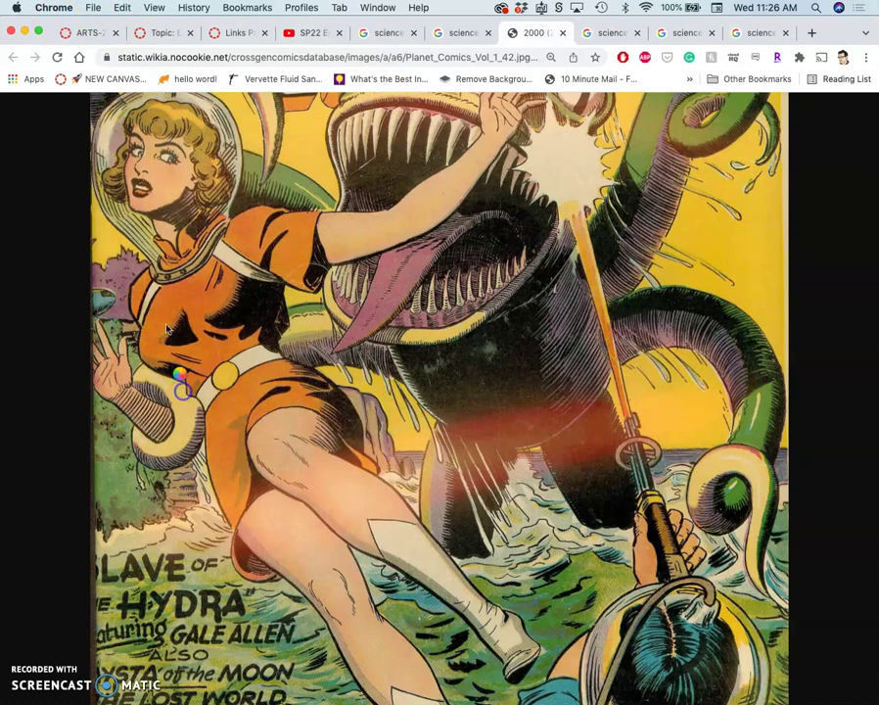
# Check the saved cover in the folder window, then bring Chrome back in front.
pyautogui.click(64, 36)
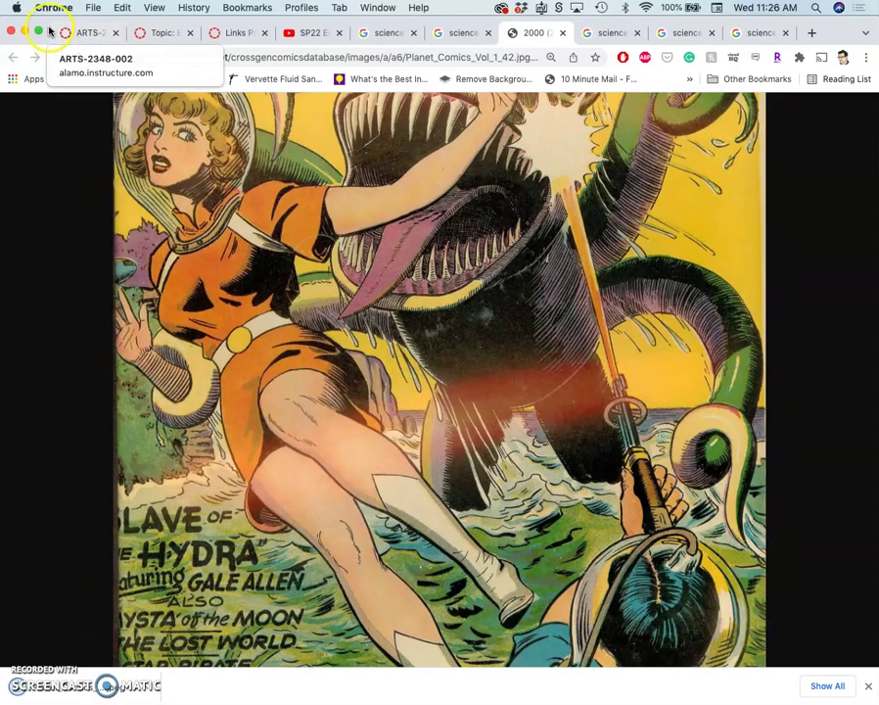
pyautogui.moveTo(49, 28); pyautogui.dragTo(164, 414)
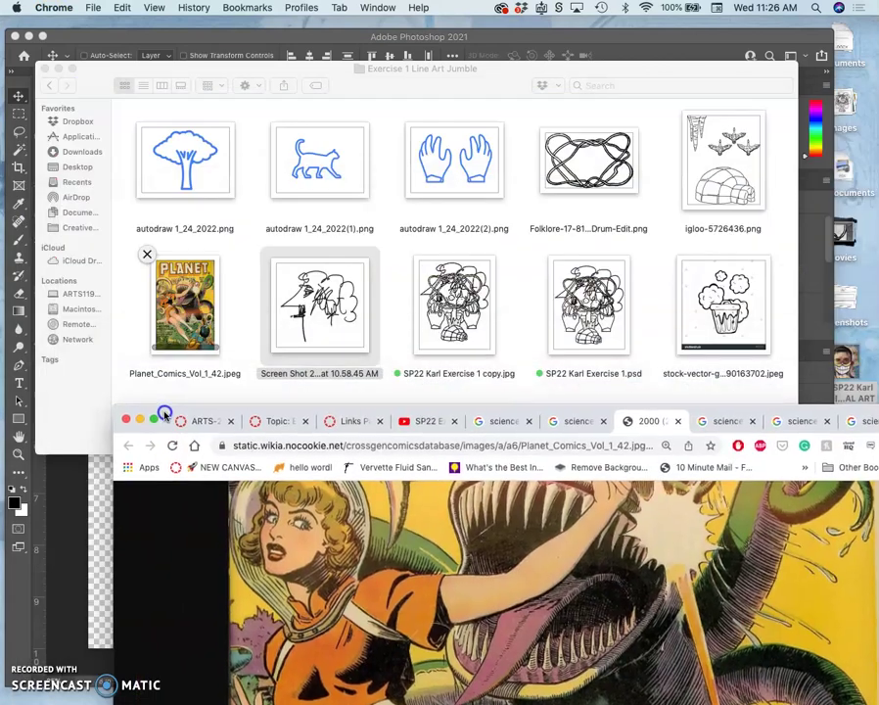
pyautogui.click(207, 320)
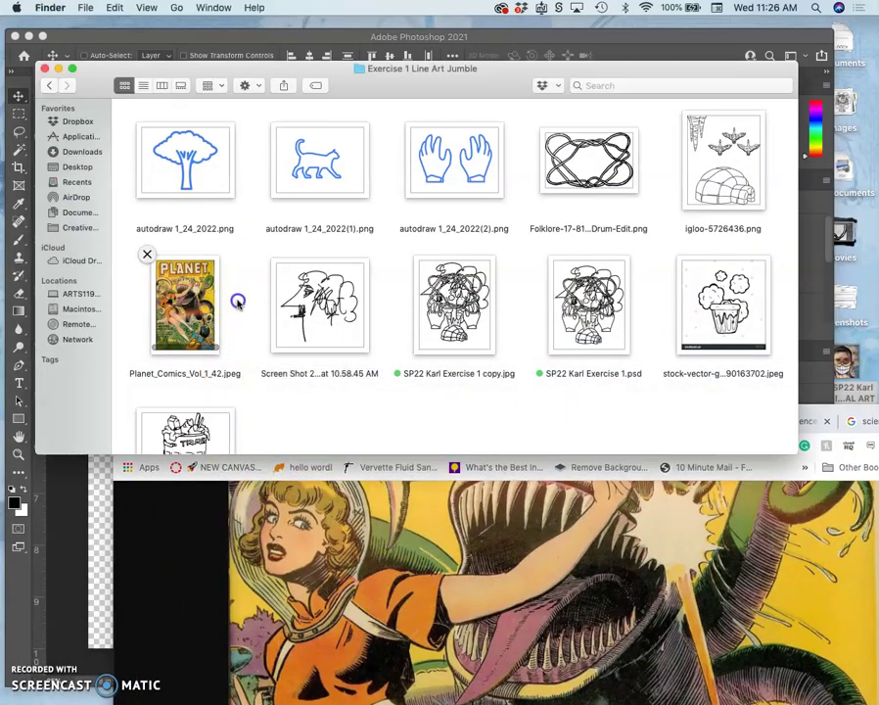
pyautogui.click(567, 568)
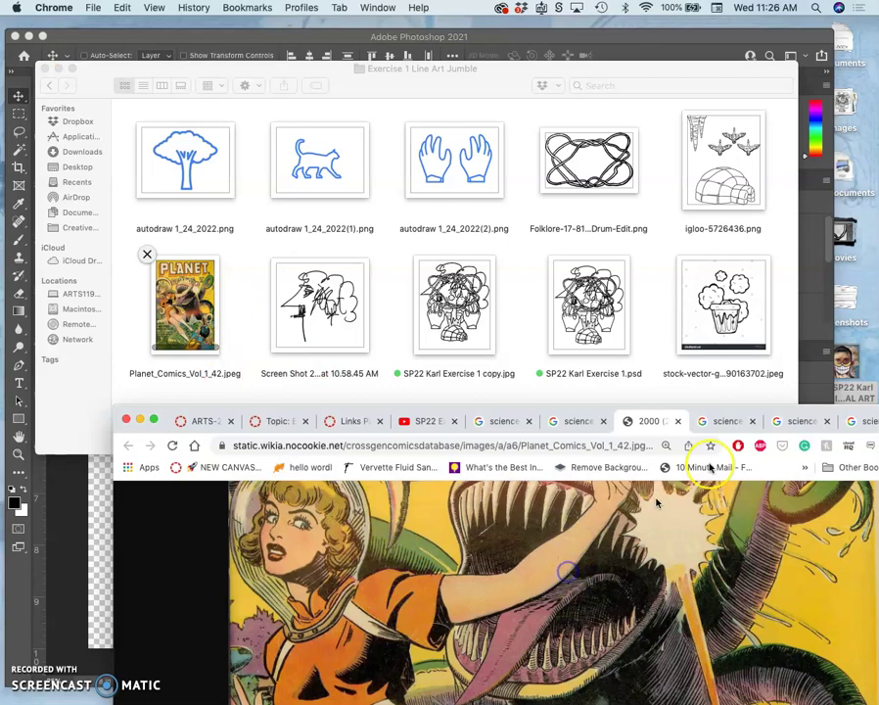
pyautogui.moveTo(750, 407); pyautogui.dragTo(637, 76)
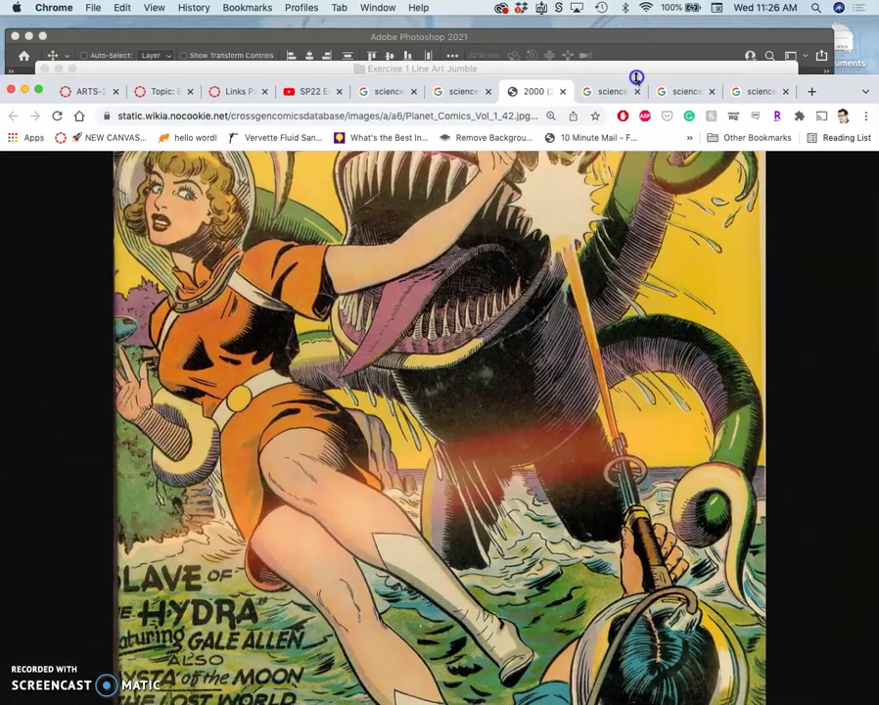
# Save the Incredible Science Fiction cover into the Exercise 1 Line Art Jumble folder.
pyautogui.click(563, 92)
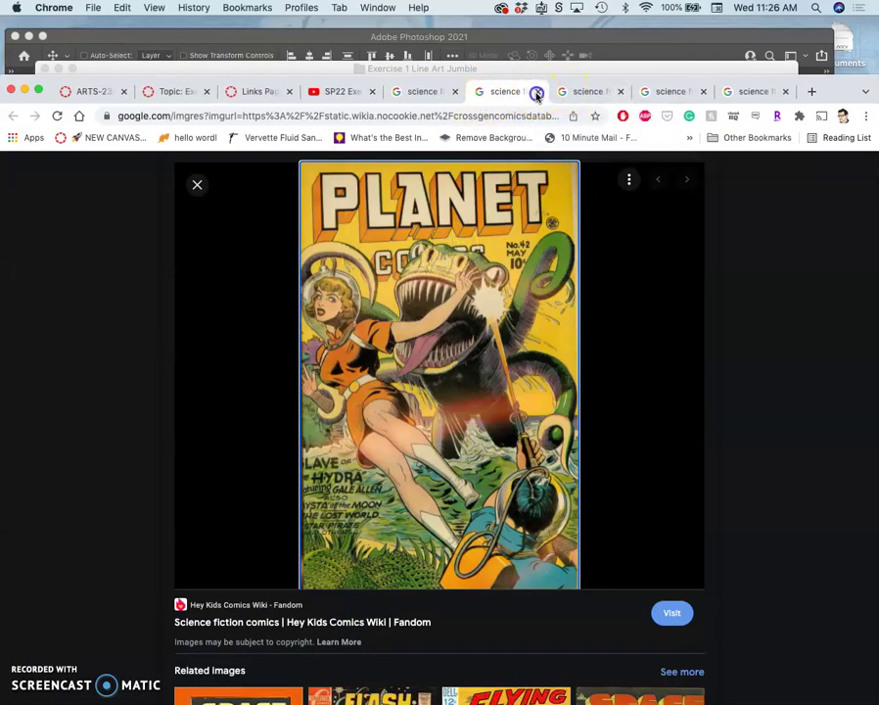
pyautogui.click(537, 93)
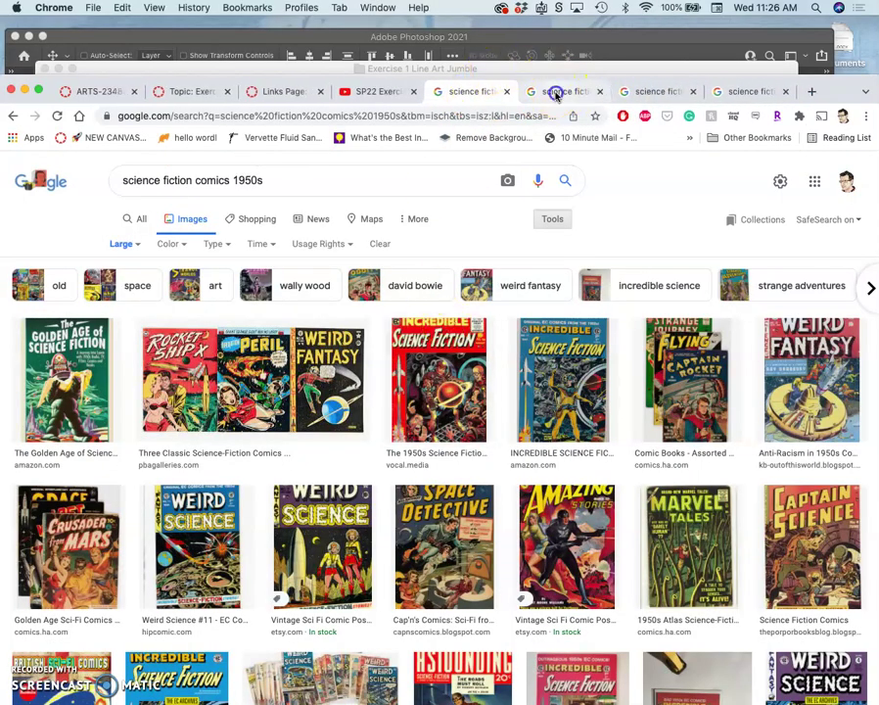
pyautogui.click(555, 92)
pyautogui.rightClick(424, 408)
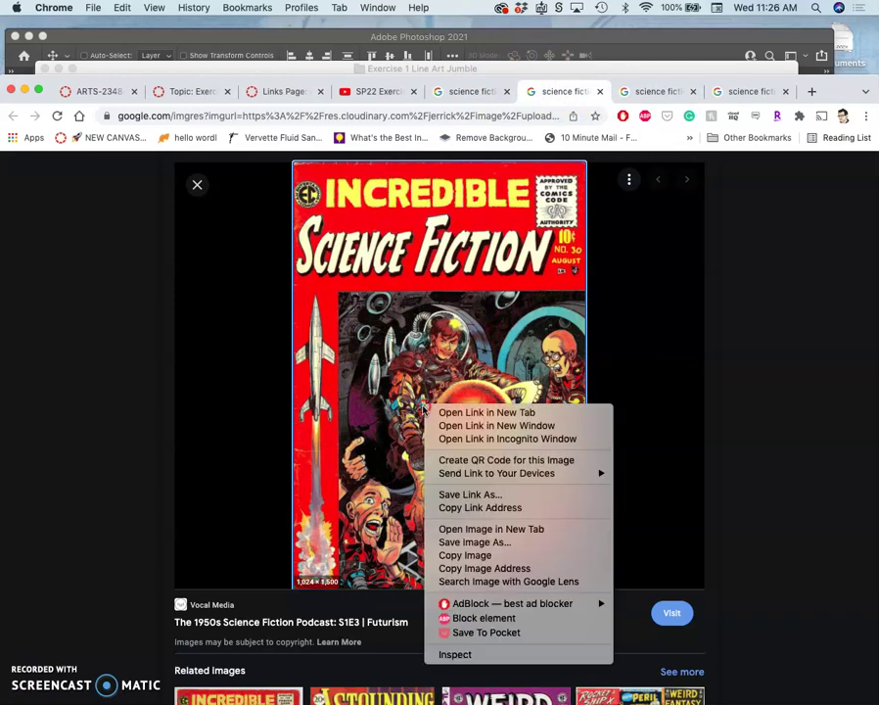
pyautogui.click(463, 527)
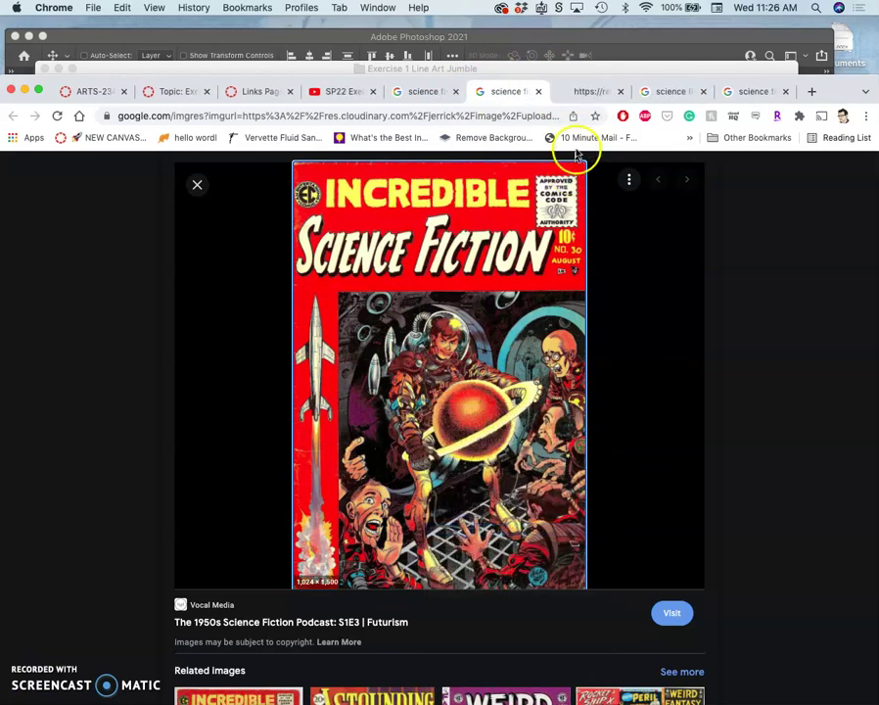
pyautogui.click(538, 91)
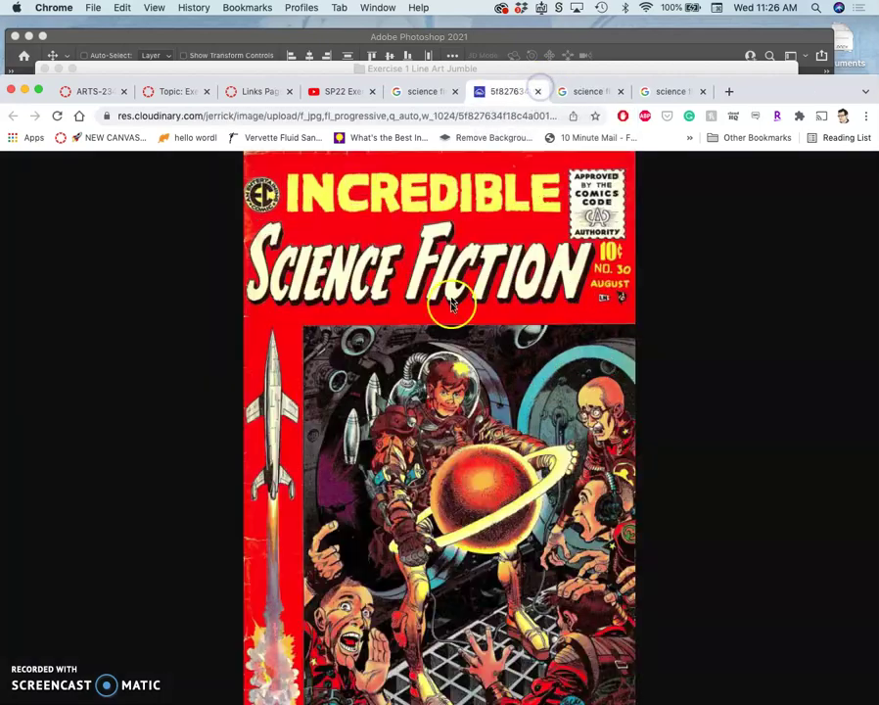
pyautogui.press('super+equal')
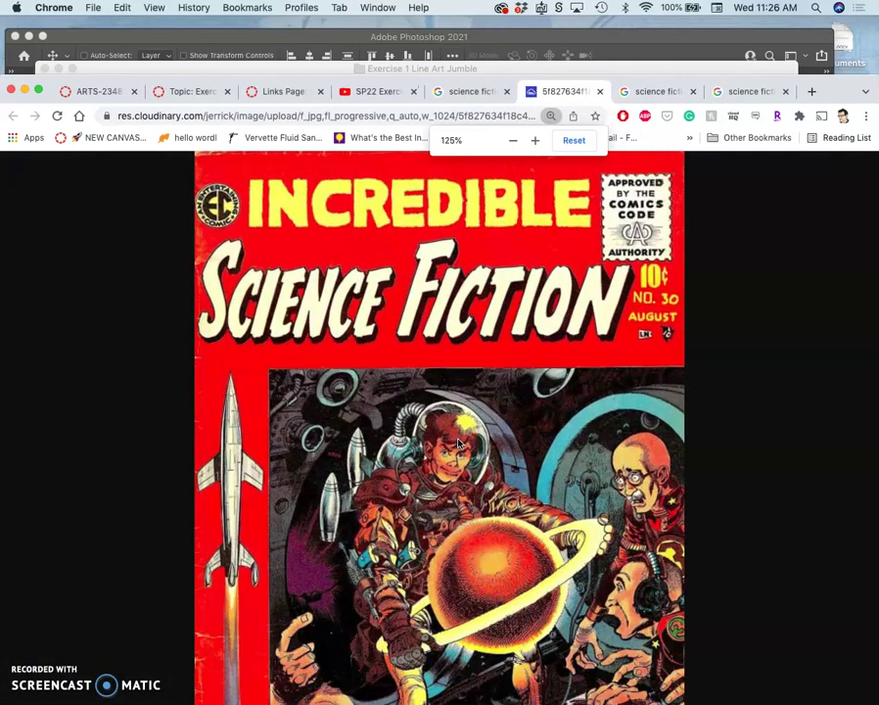
pyautogui.press('super+equal')
pyautogui.scroll(-5, 441, 431)
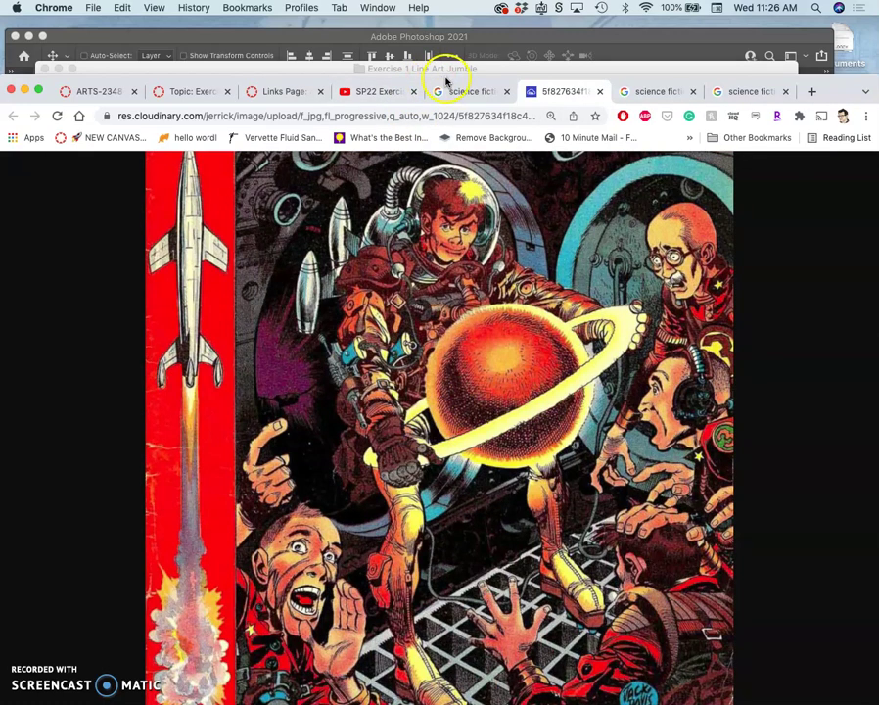
pyautogui.moveTo(446, 83); pyautogui.dragTo(485, 249)
pyautogui.moveTo(476, 386); pyautogui.dragTo(387, 213)
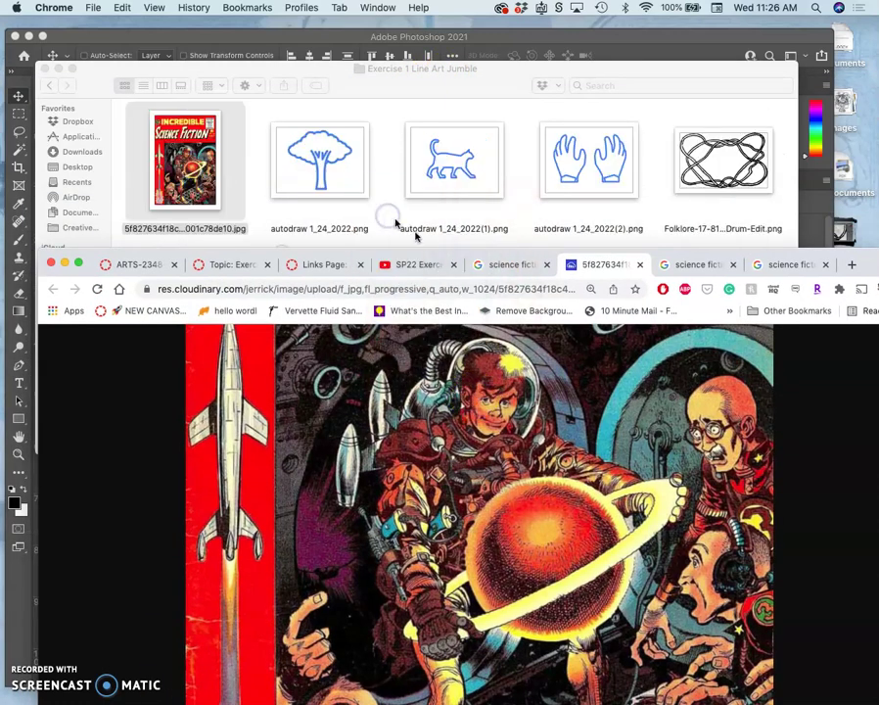
# Save the Weird Science cover image into the same folder.
pyautogui.click(639, 266)
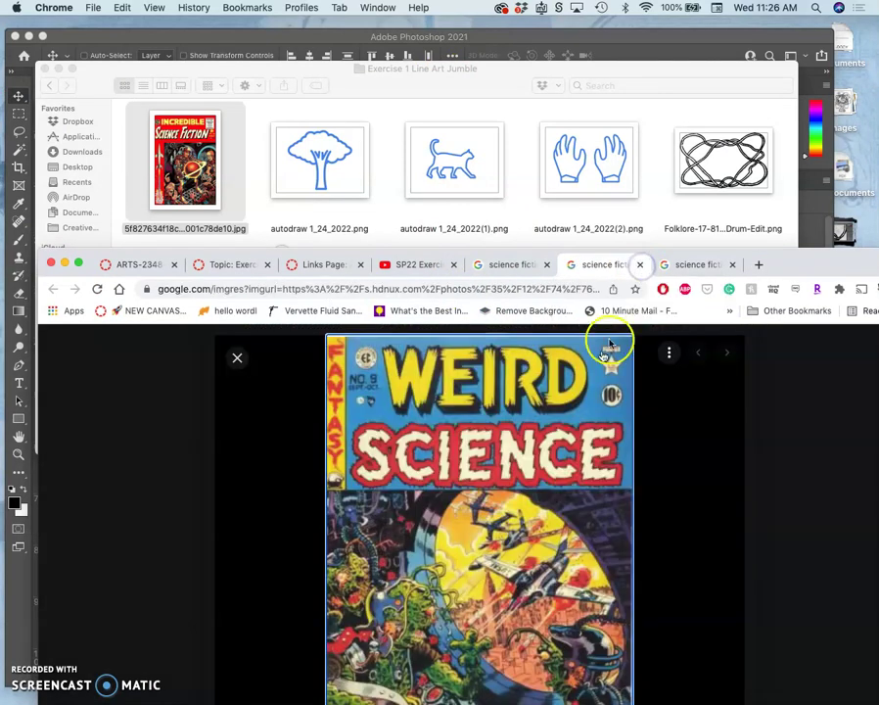
pyautogui.rightClick(542, 426)
pyautogui.click(670, 413)
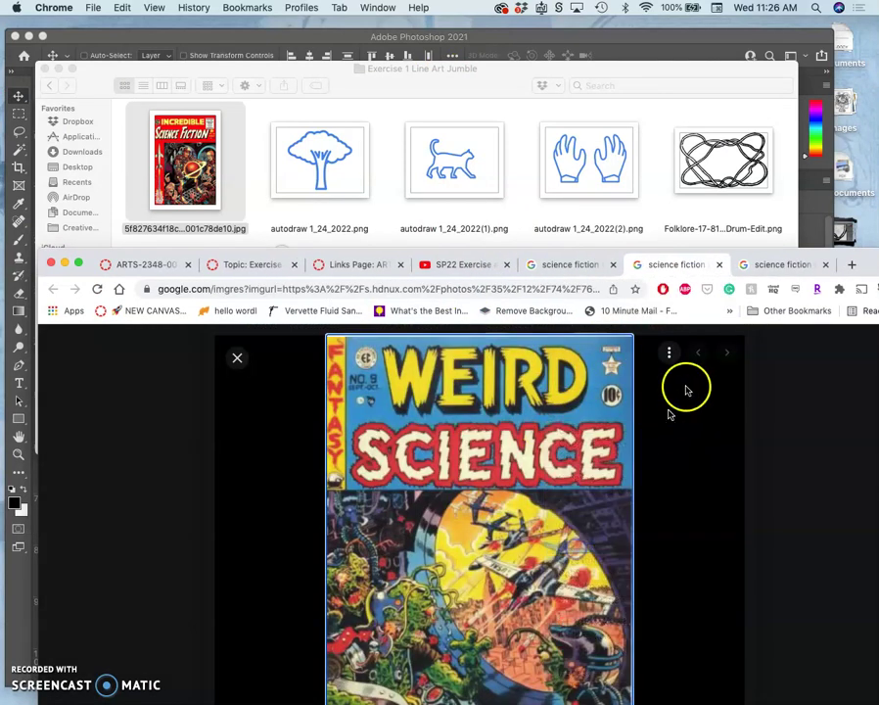
pyautogui.click(705, 264)
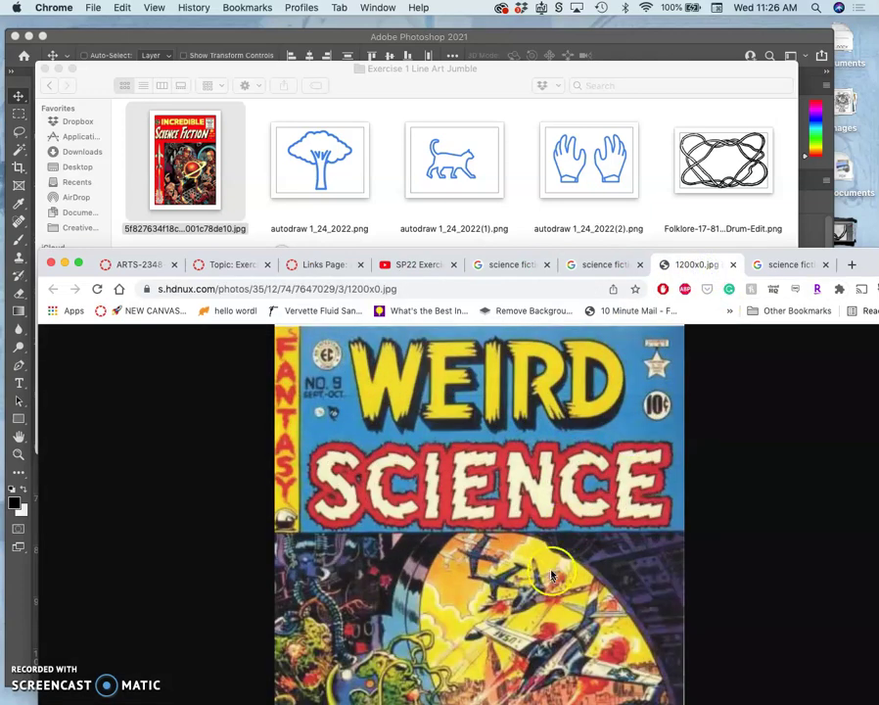
pyautogui.moveTo(539, 592); pyautogui.dragTo(402, 202)
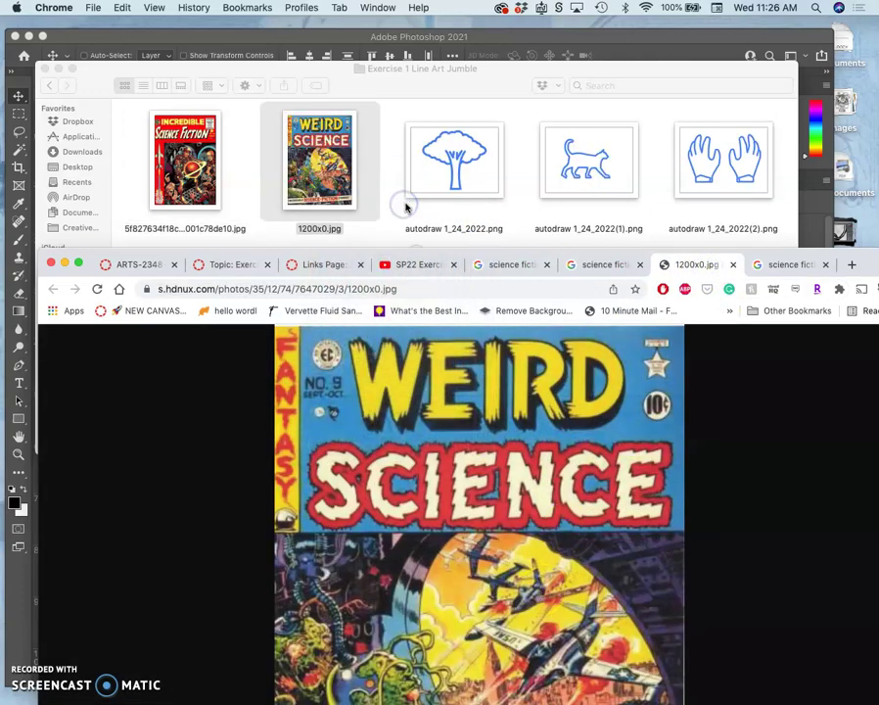
pyautogui.click(737, 264)
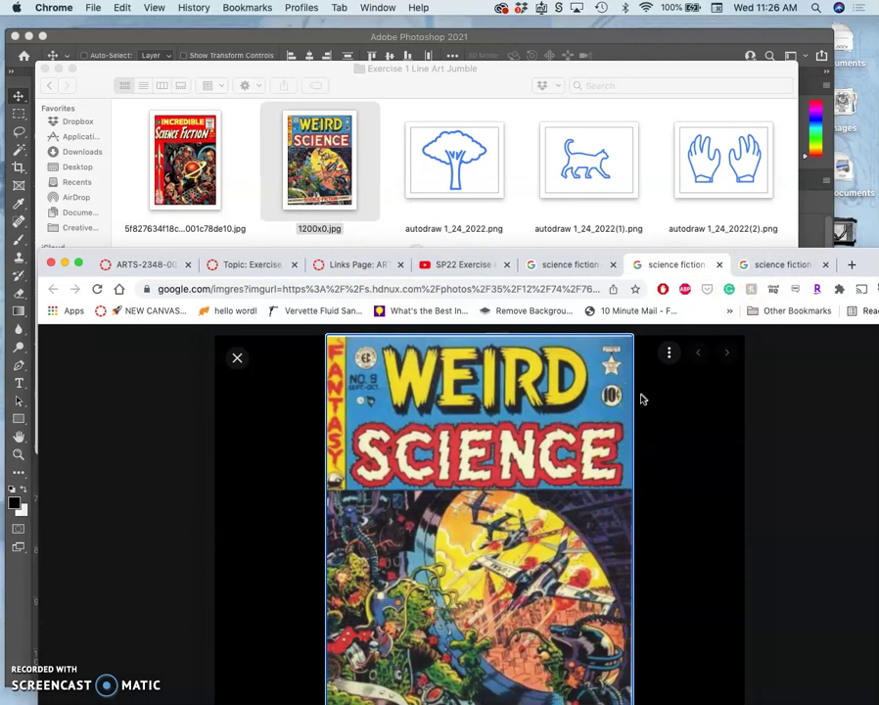
# Save the Captain Science cover into the folder as inside_0013.jpg, then minimize Chrome.
pyautogui.click(720, 267)
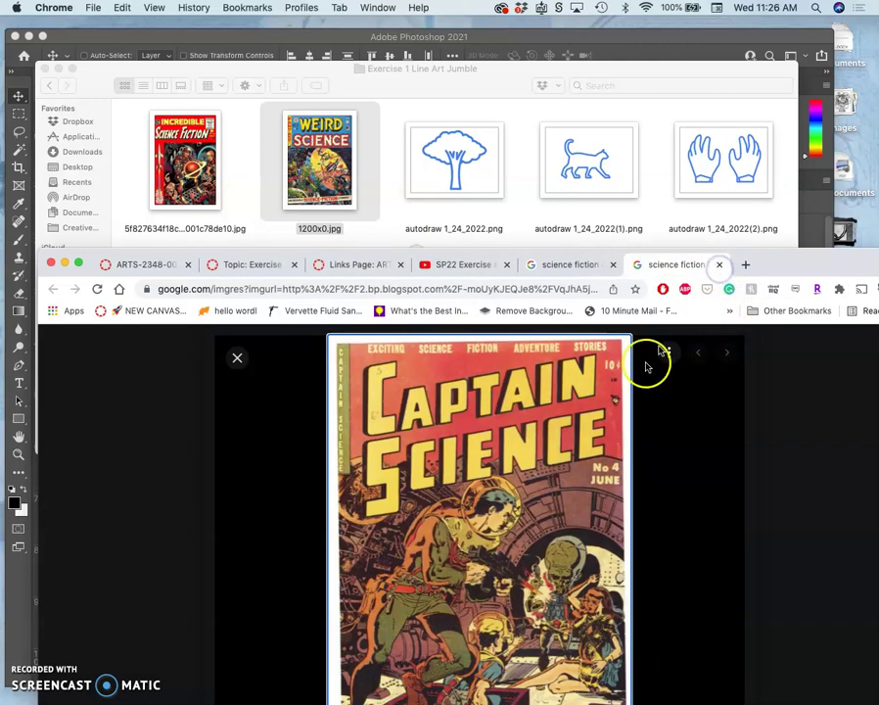
pyautogui.rightClick(525, 531)
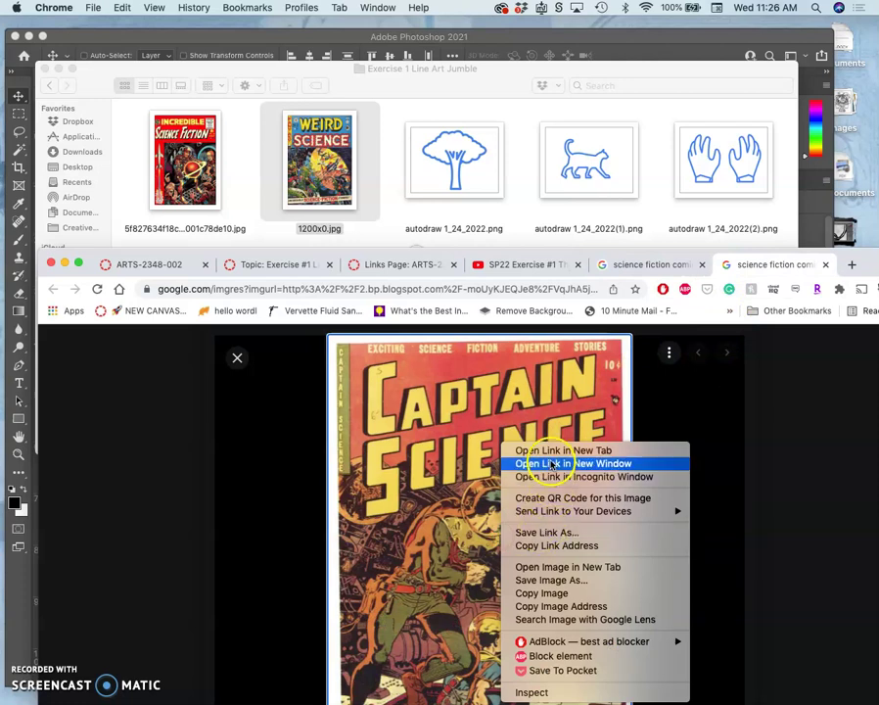
pyautogui.click(547, 566)
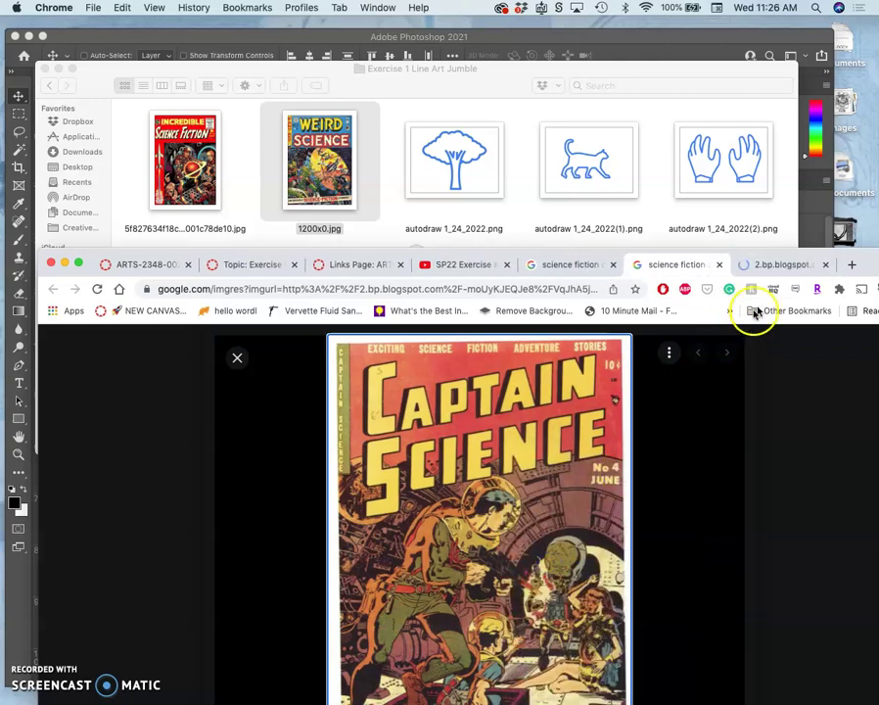
pyautogui.click(775, 262)
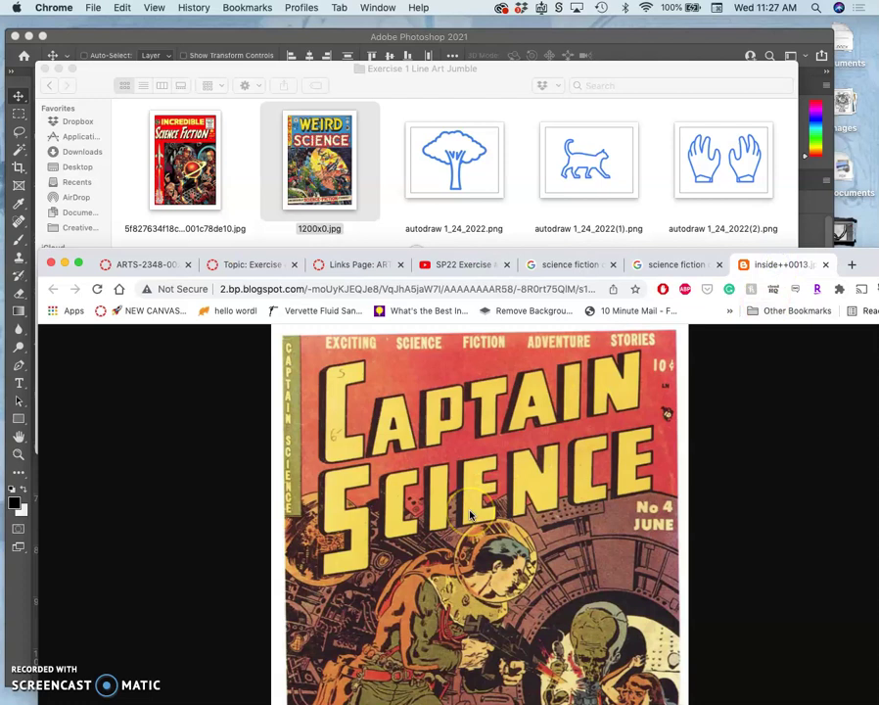
pyautogui.moveTo(471, 516); pyautogui.dragTo(390, 204)
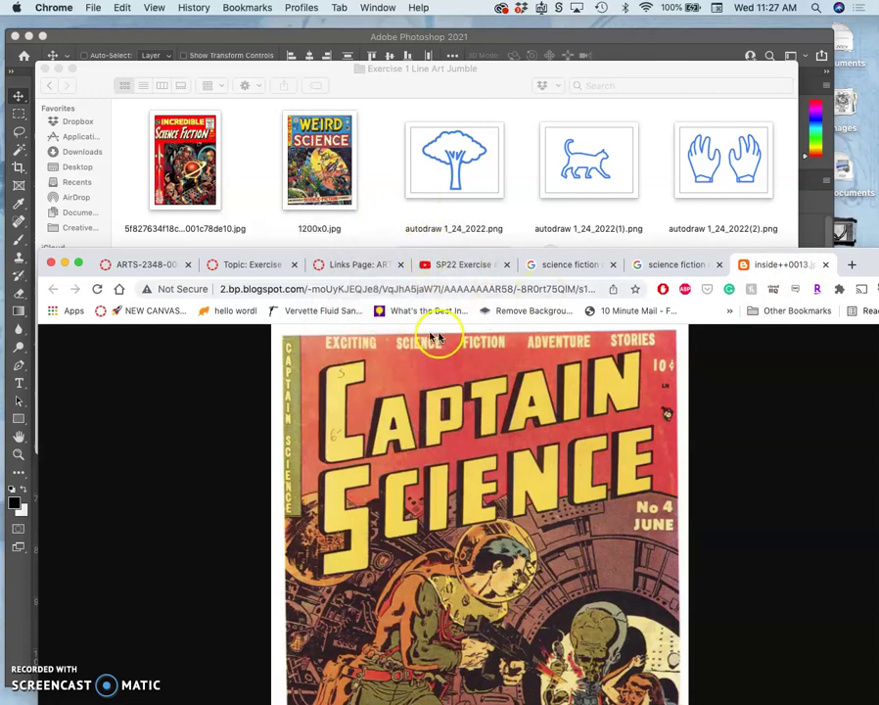
pyautogui.click(65, 264)
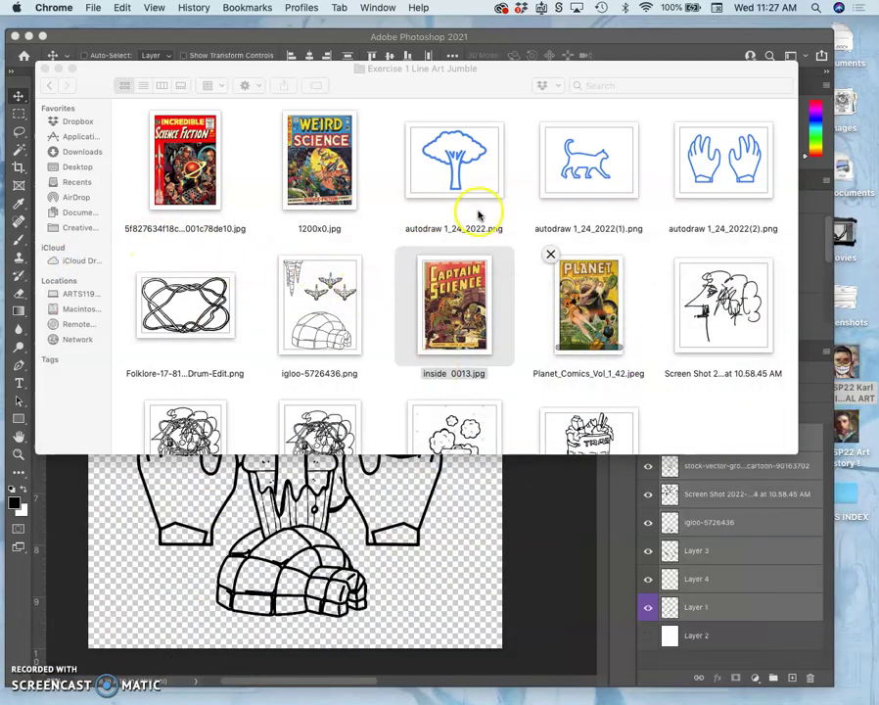
# Place Planet_Comics_Vol_1_42.jpeg into the document, scaled to 180% and shifted right and down.
pyautogui.moveTo(592, 293); pyautogui.dragTo(349, 505)
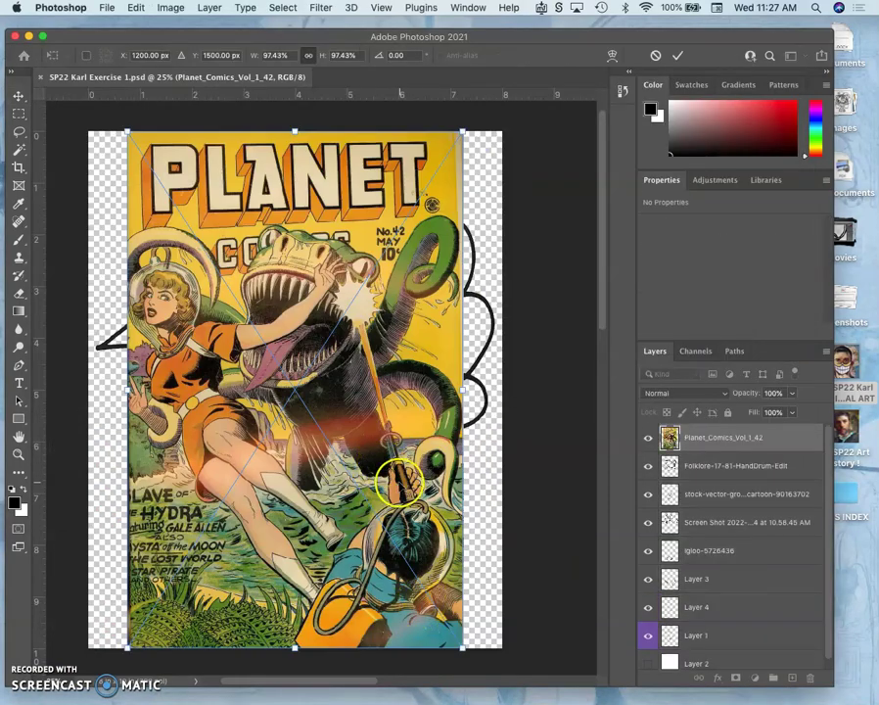
pyautogui.press('super+minus')
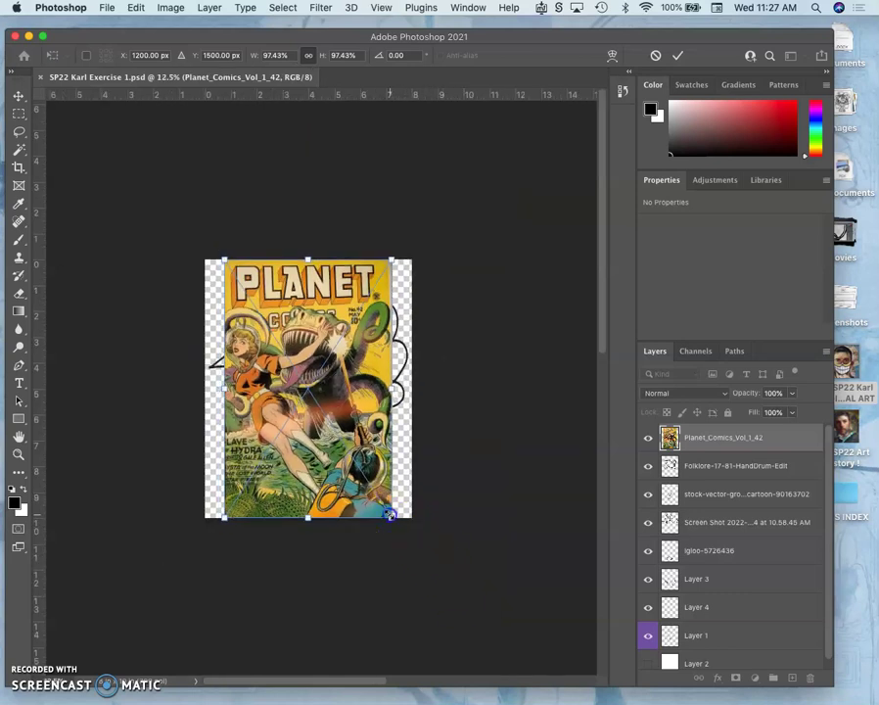
pyautogui.moveTo(390, 515); pyautogui.dragTo(477, 623)
pyautogui.moveTo(225, 262); pyautogui.dragTo(113, 189)
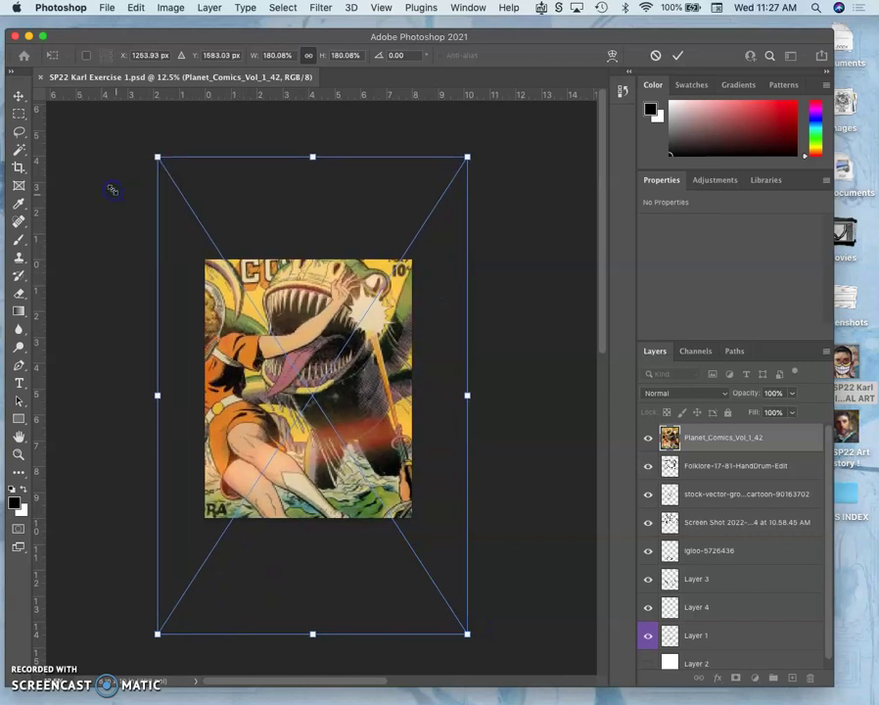
pyautogui.moveTo(277, 315); pyautogui.dragTo(315, 319)
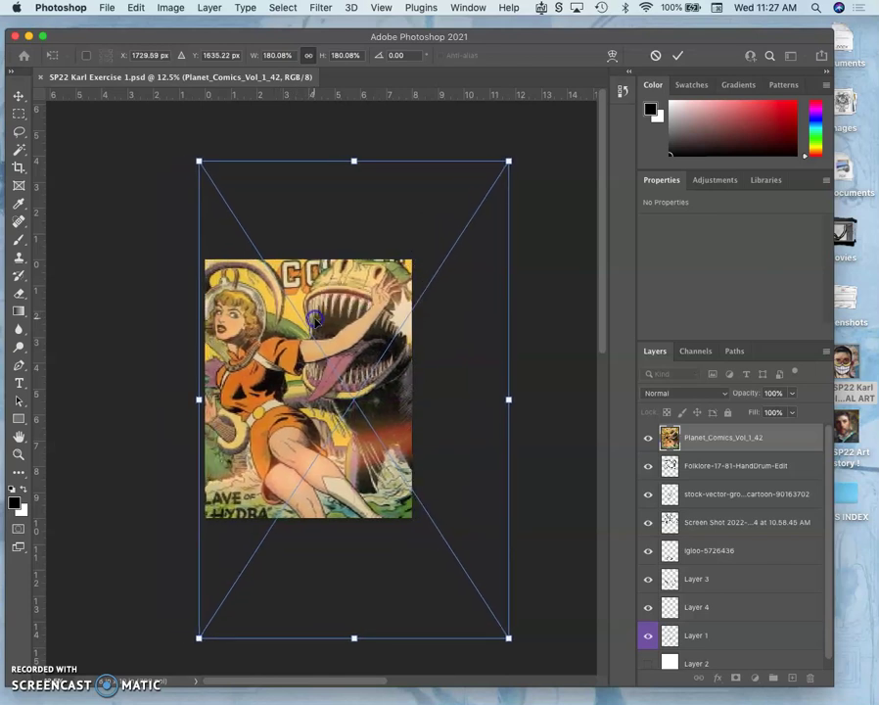
pyautogui.press('Return')
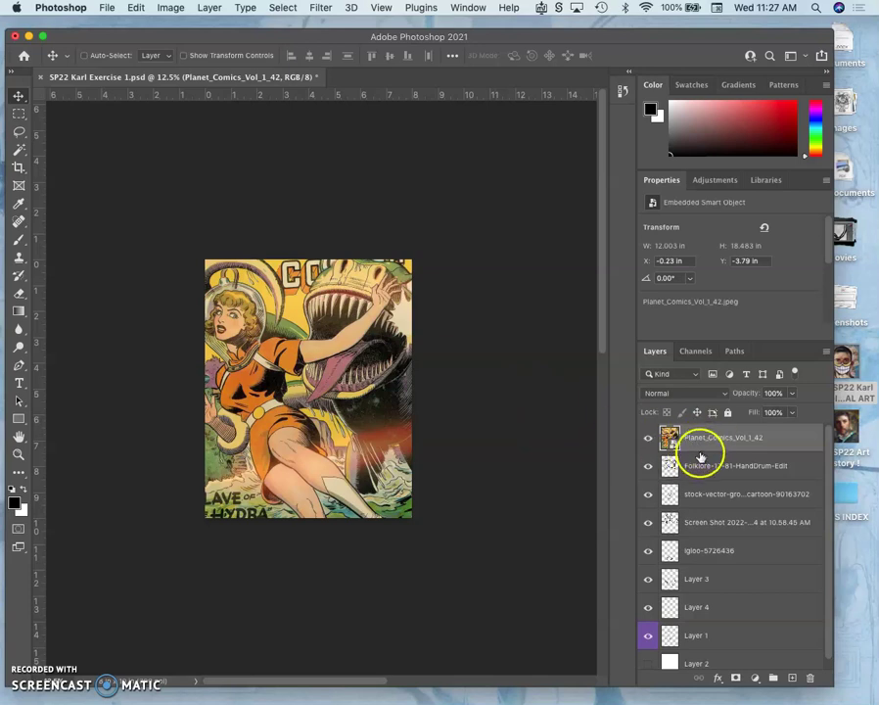
# Hide the Planet Comics and white background layers, then Merge Visible into a new Layer 5.
pyautogui.press('super+h')
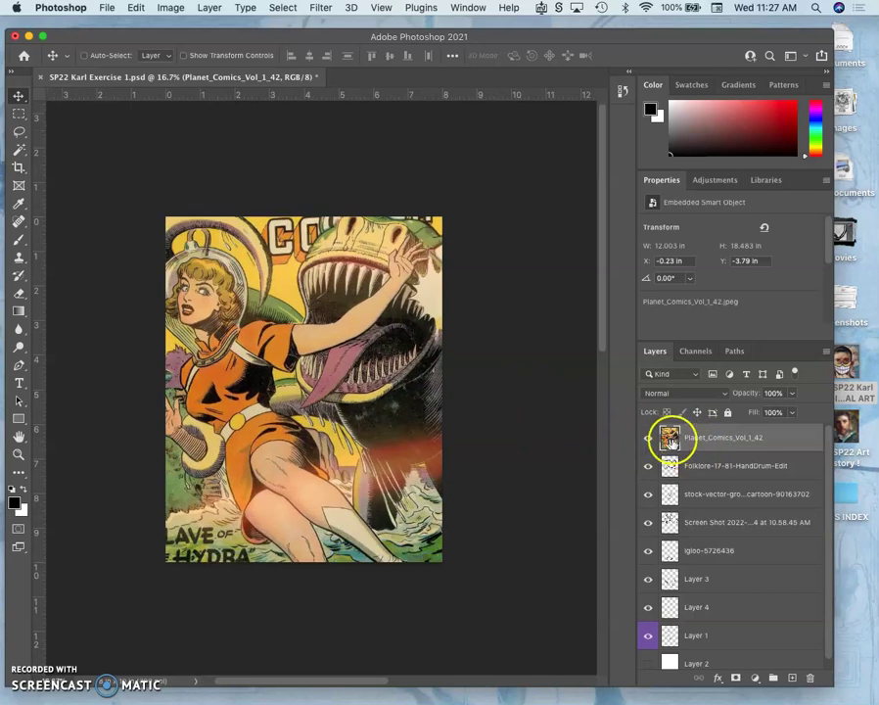
pyautogui.click(647, 438)
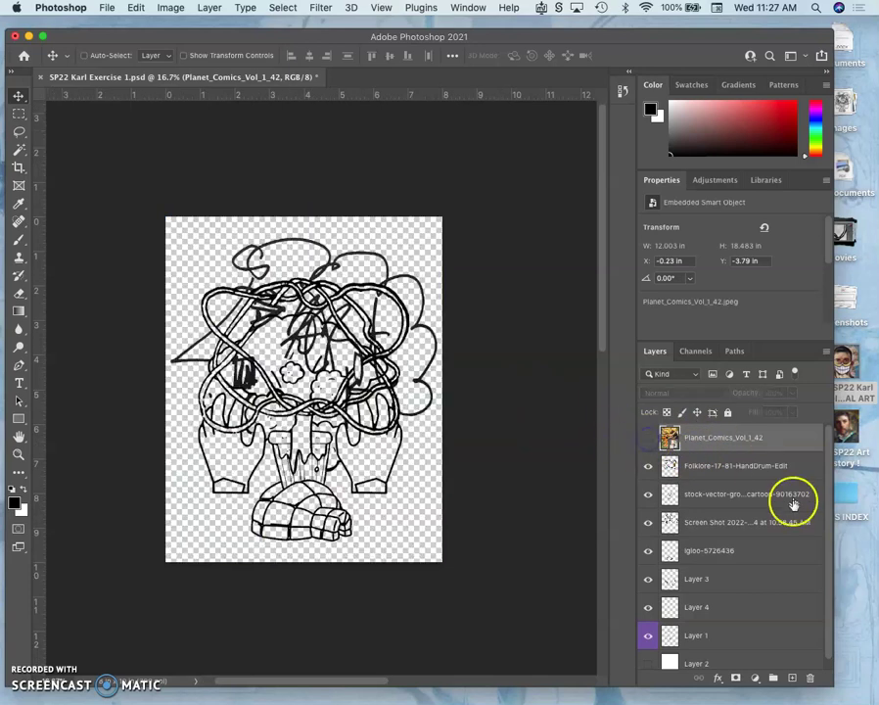
pyautogui.click(699, 469)
pyautogui.moveTo(709, 585); pyautogui.dragTo(652, 627)
pyautogui.click(649, 656)
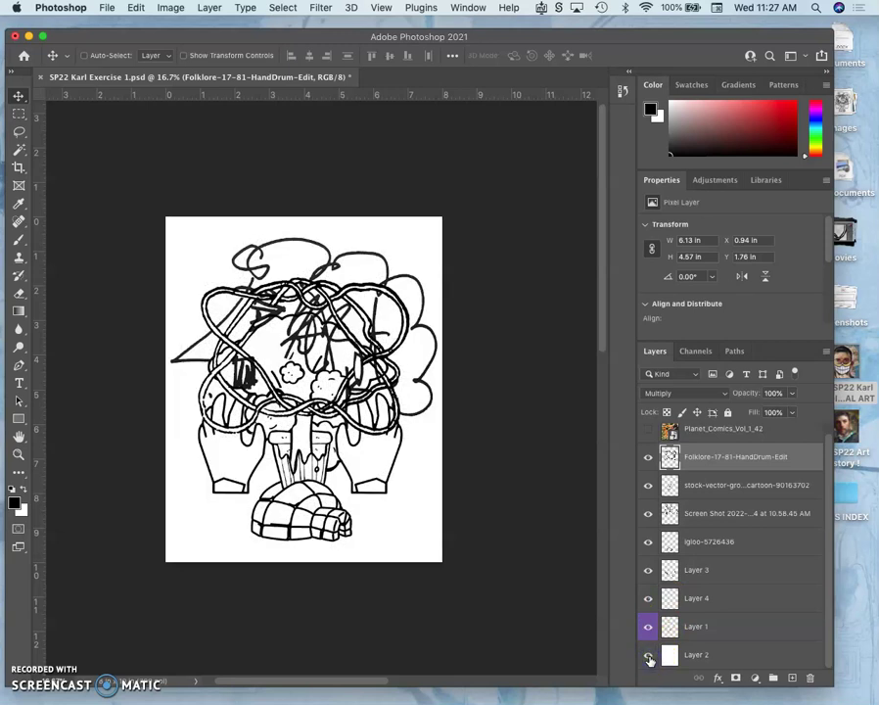
pyautogui.click(648, 656)
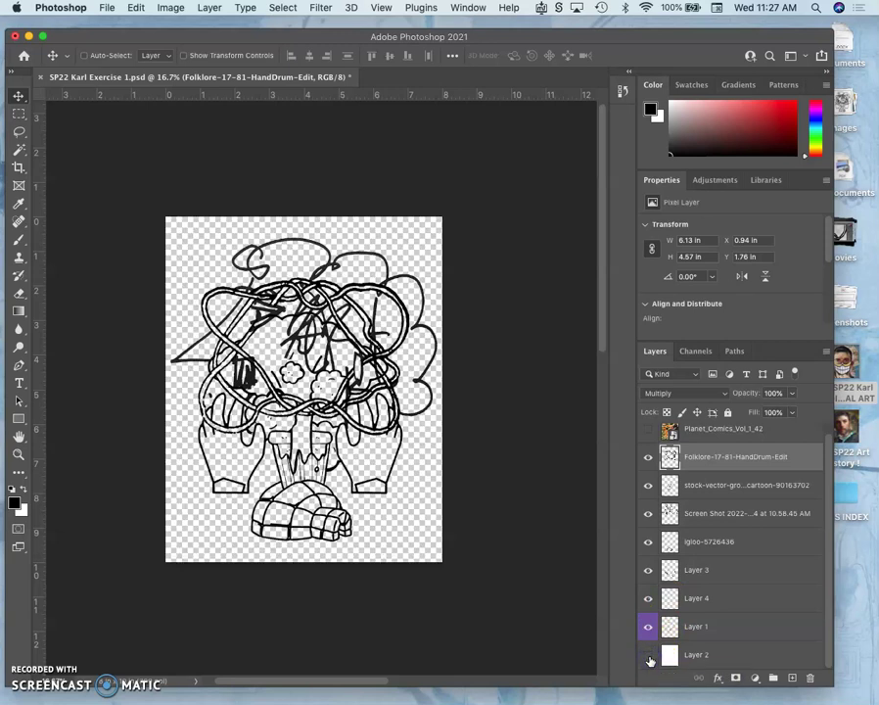
pyautogui.click(648, 457)
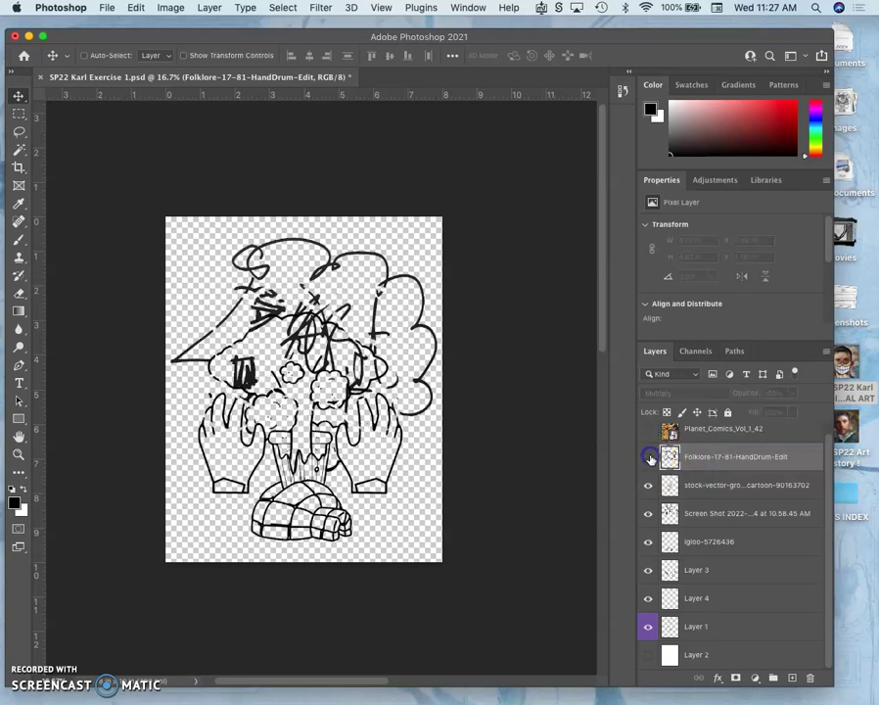
pyautogui.click(648, 458)
pyautogui.click(719, 459)
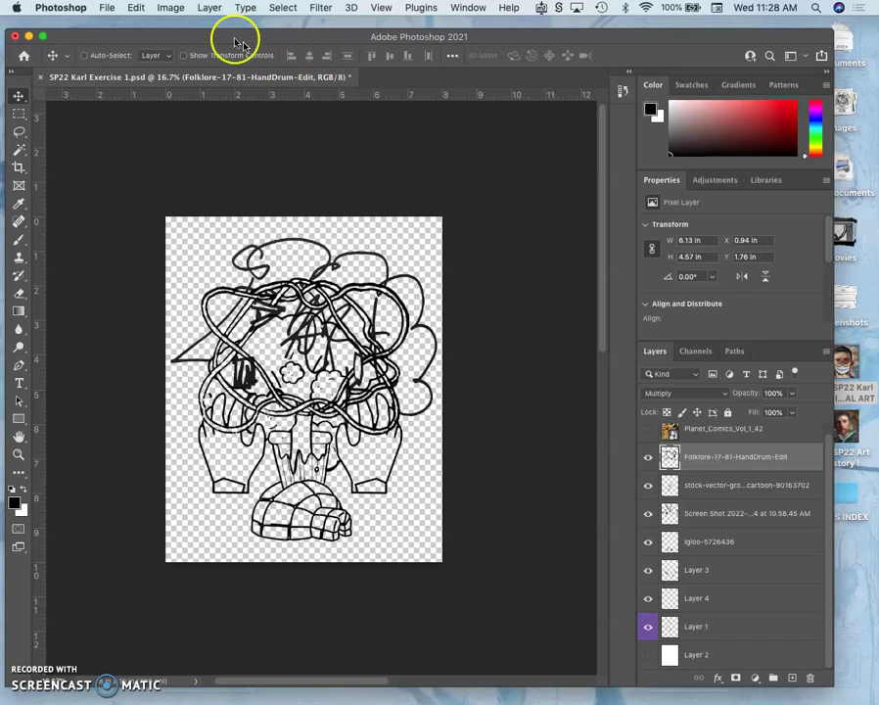
pyautogui.click(212, 8)
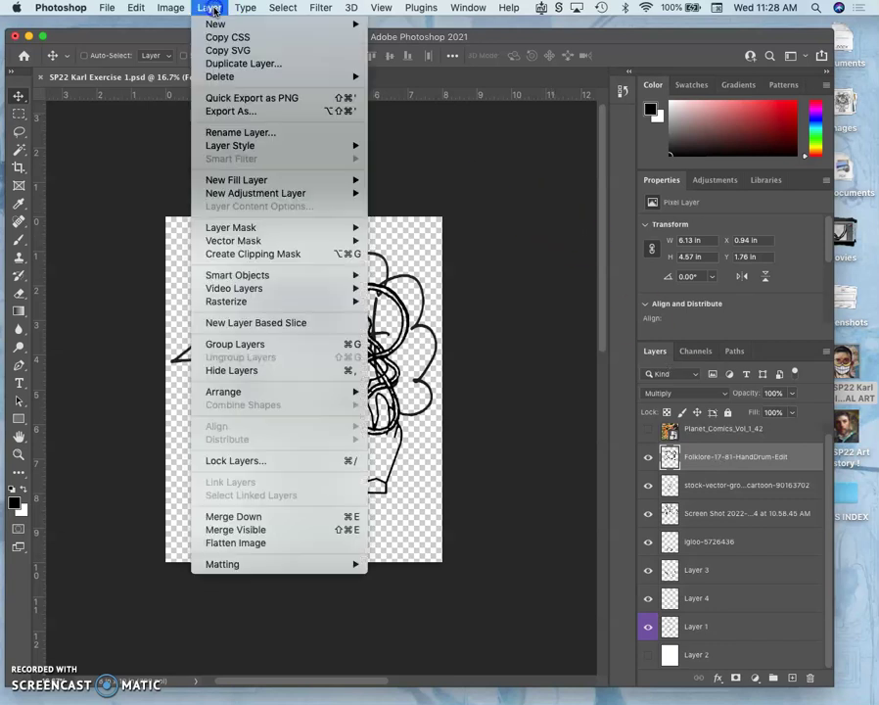
pyautogui.click(233, 529)
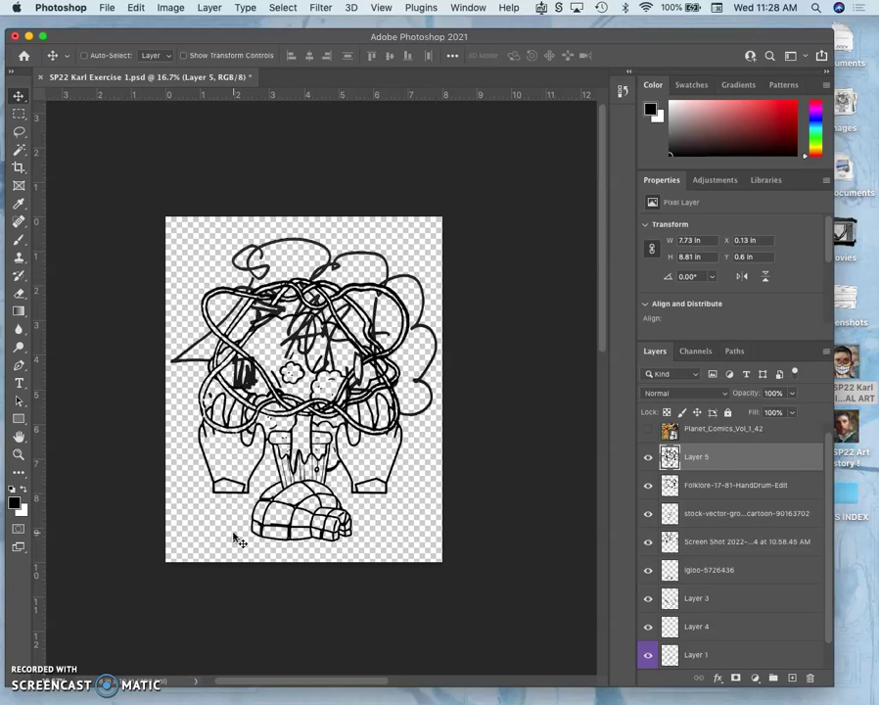
# Hide the HandDrum, stock-vector, Screen Shot, igloo and Layer 3 layers, keeping Layer 5 visible.
pyautogui.click(647, 485)
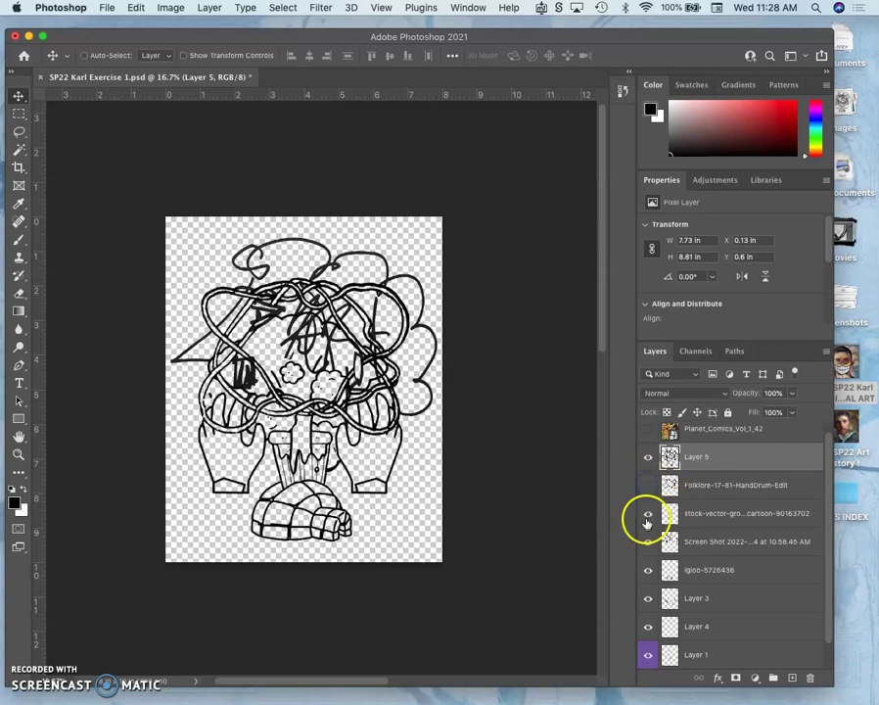
pyautogui.click(647, 513)
pyautogui.click(649, 542)
pyautogui.click(647, 570)
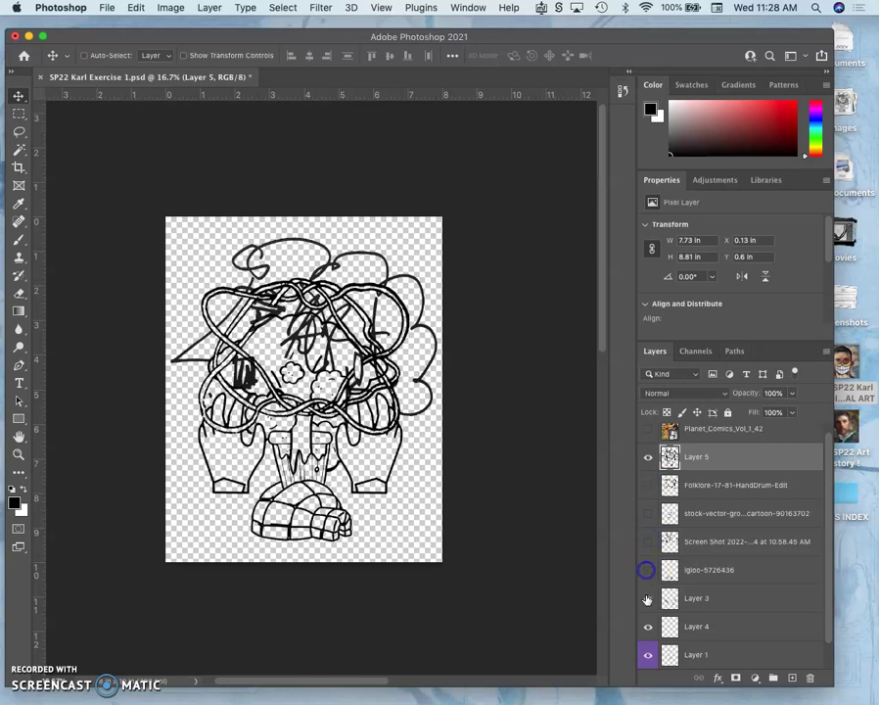
pyautogui.click(646, 598)
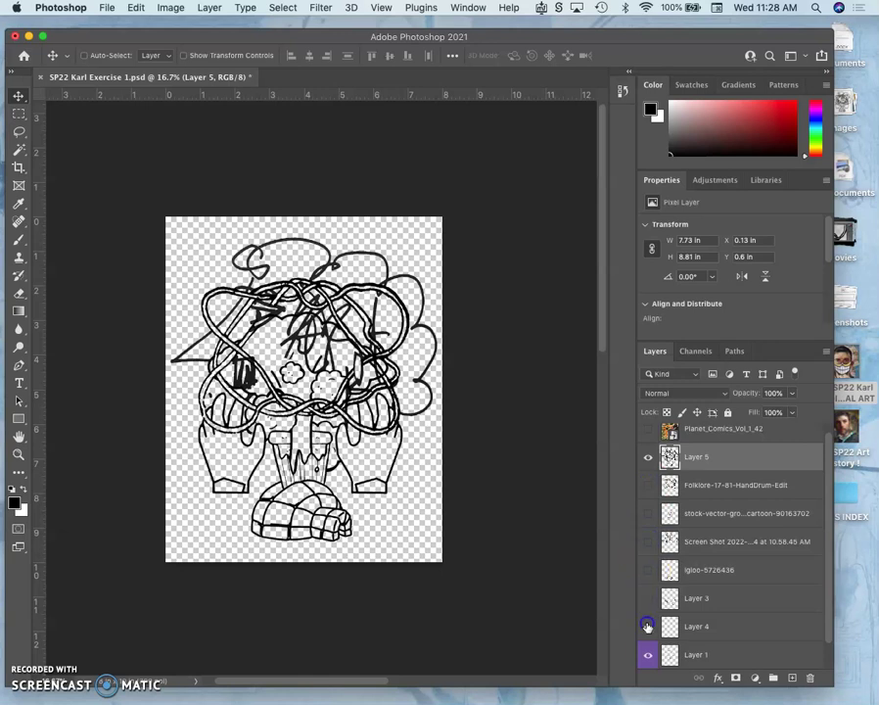
pyautogui.click(647, 457)
pyautogui.click(647, 457)
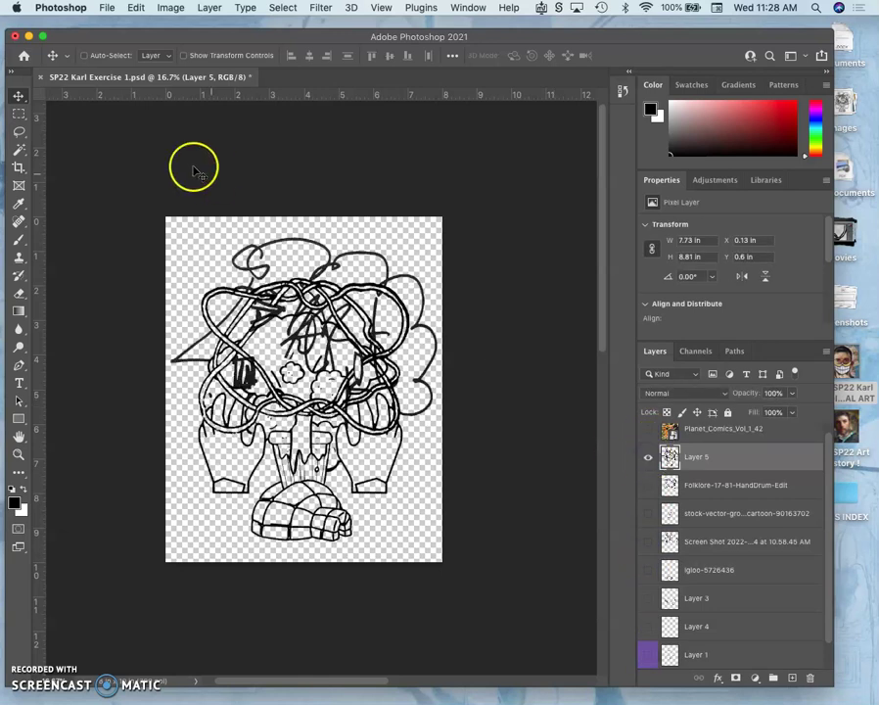
# Magic-wand Layer 5's transparent area, hide Layer 5, and invert the selection to the strokes.
pyautogui.click(21, 150)
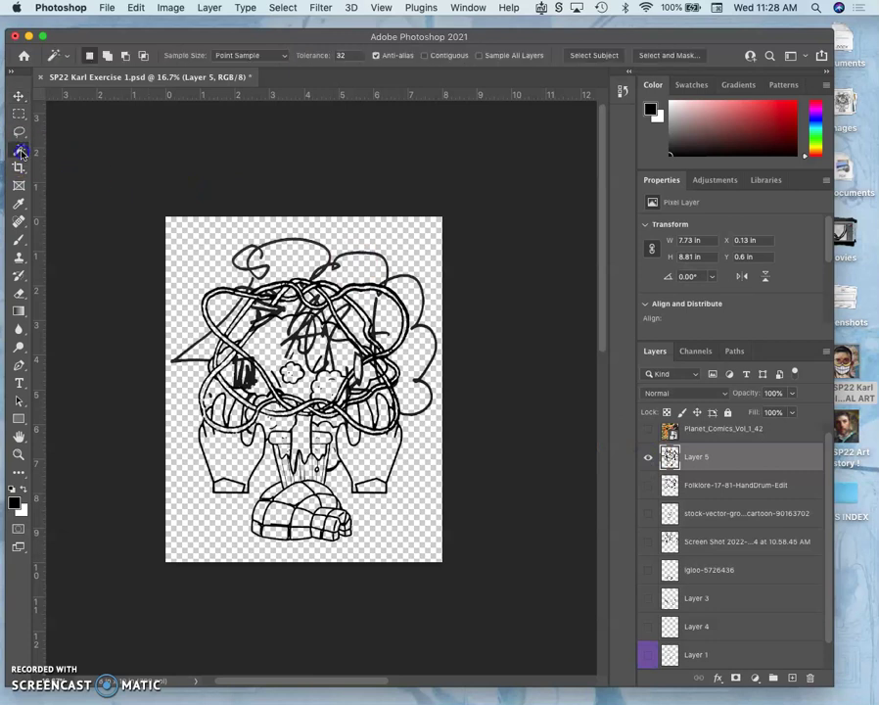
pyautogui.click(390, 240)
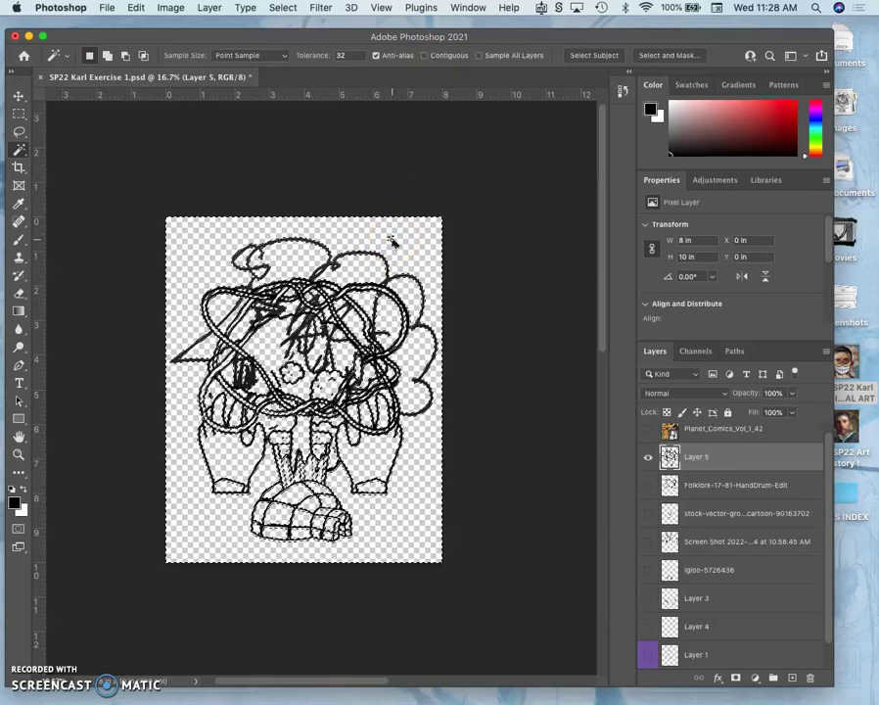
pyautogui.click(647, 456)
pyautogui.scroll(3, 495, 521)
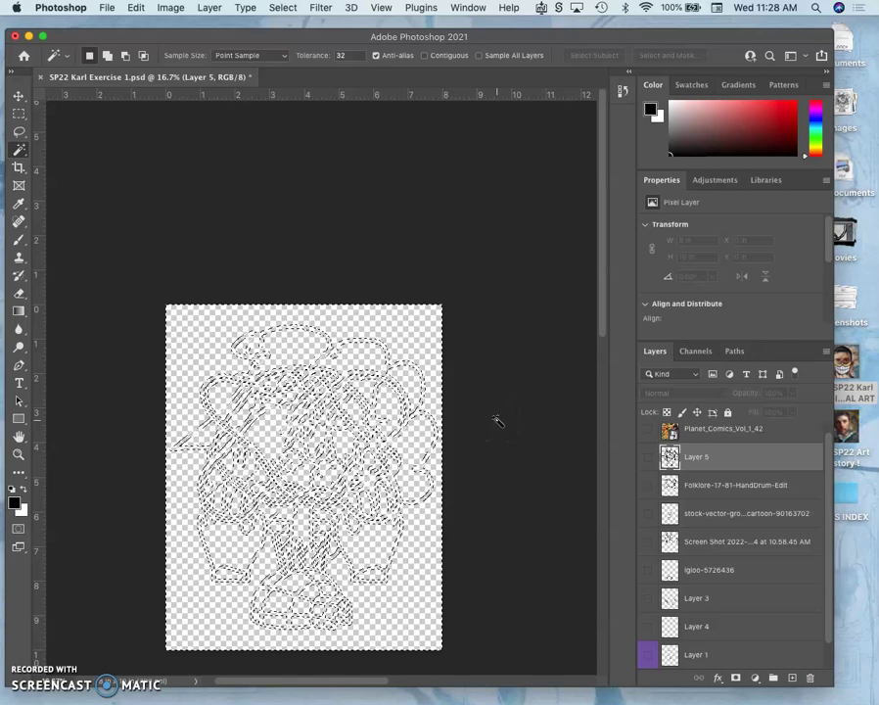
pyautogui.click(442, 347)
pyautogui.scroll(-2, 442, 346)
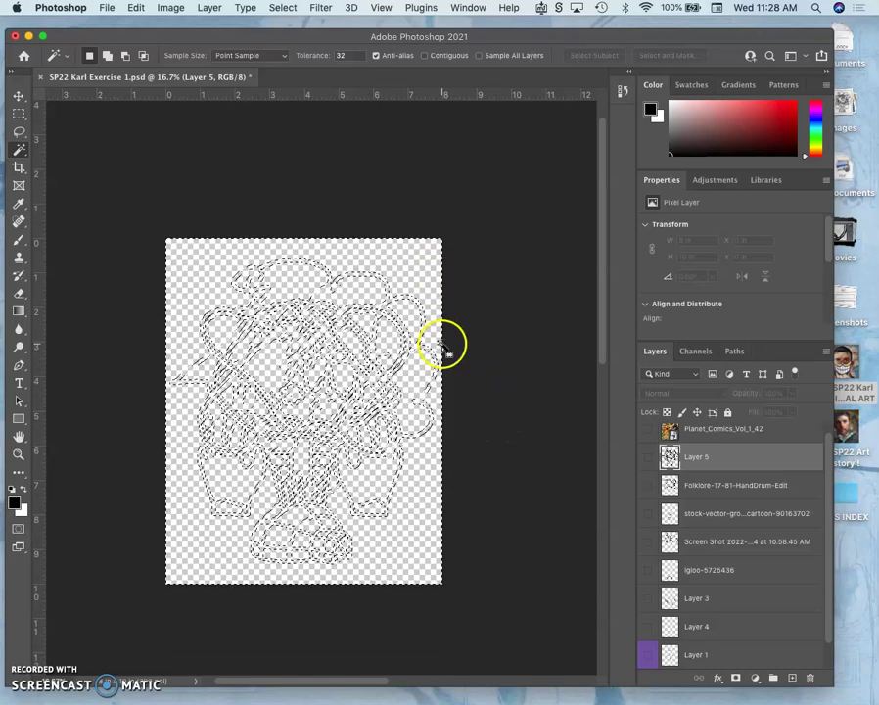
pyautogui.click(285, 9)
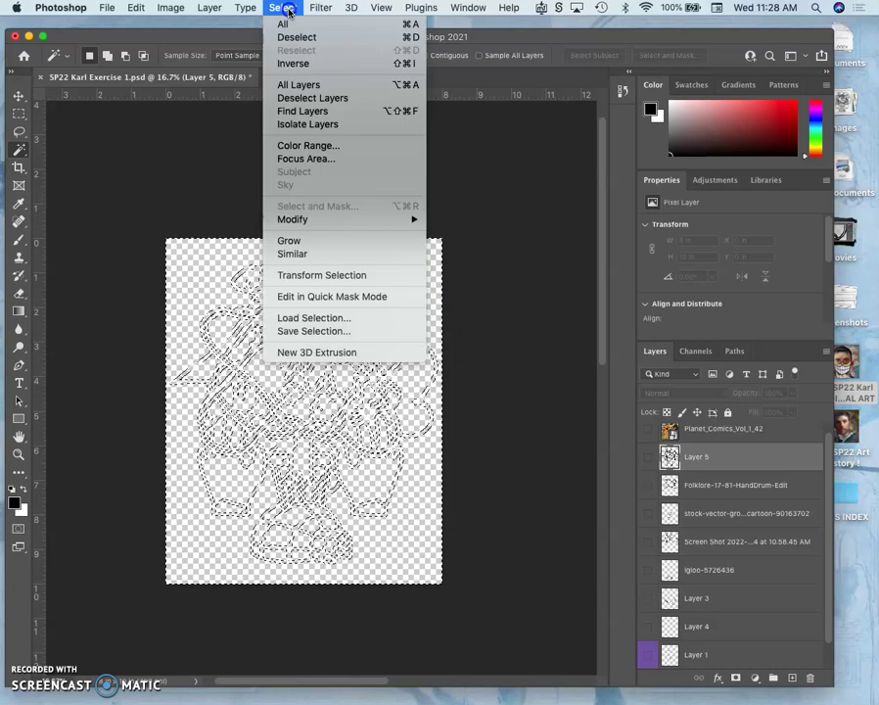
pyautogui.click(285, 63)
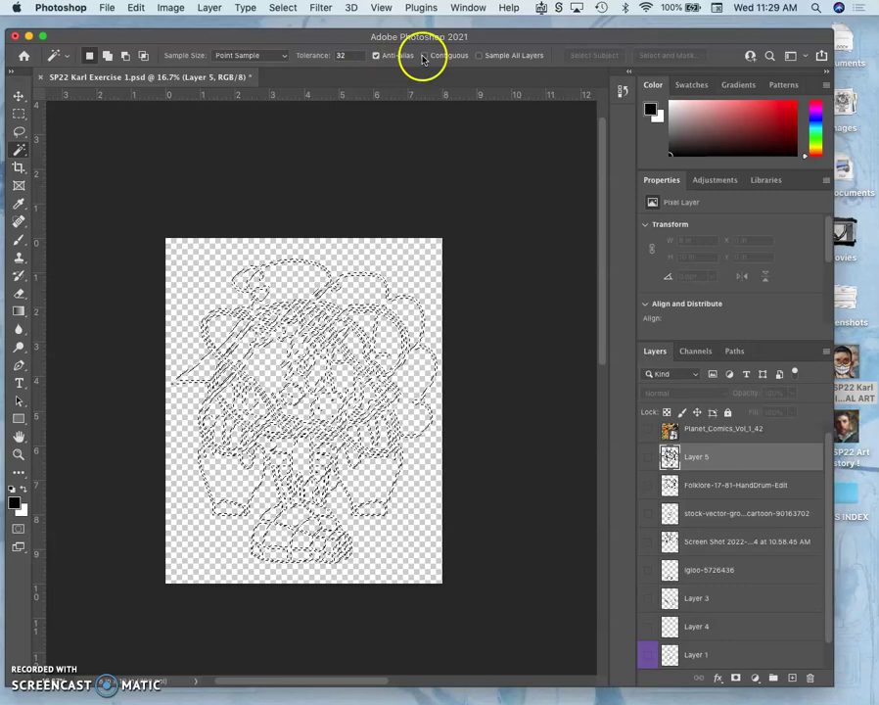
pyautogui.scroll(1, 761, 462)
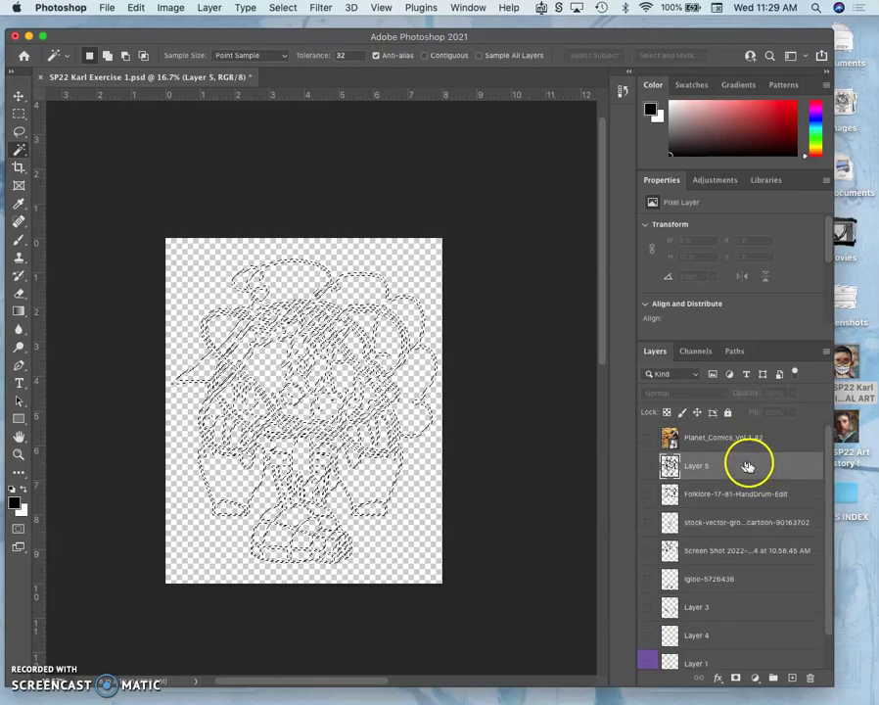
# Copy the Planet_Comics cover through the line-art selection into Layer 6 and inspect it alone.
pyautogui.click(648, 438)
pyautogui.click(685, 438)
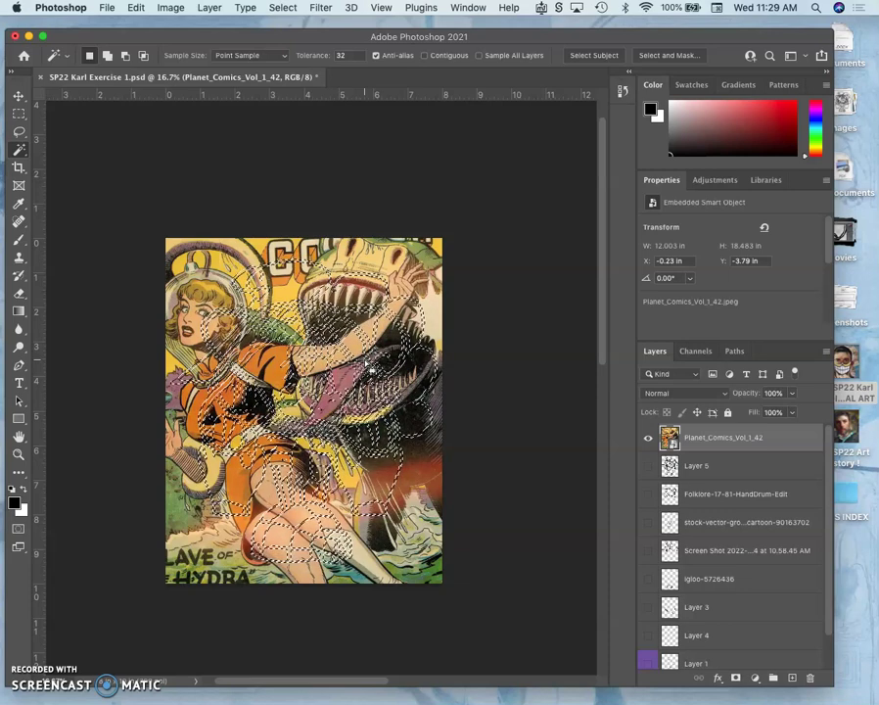
pyautogui.press('super+v')
pyautogui.click(647, 467)
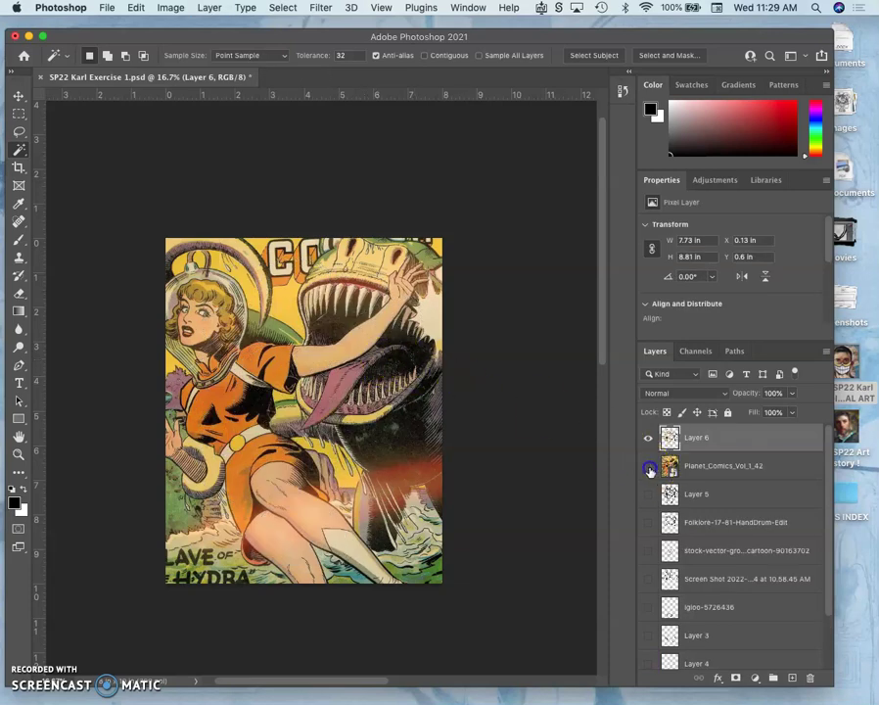
pyautogui.press('super+equal')
pyautogui.press('super+equal')
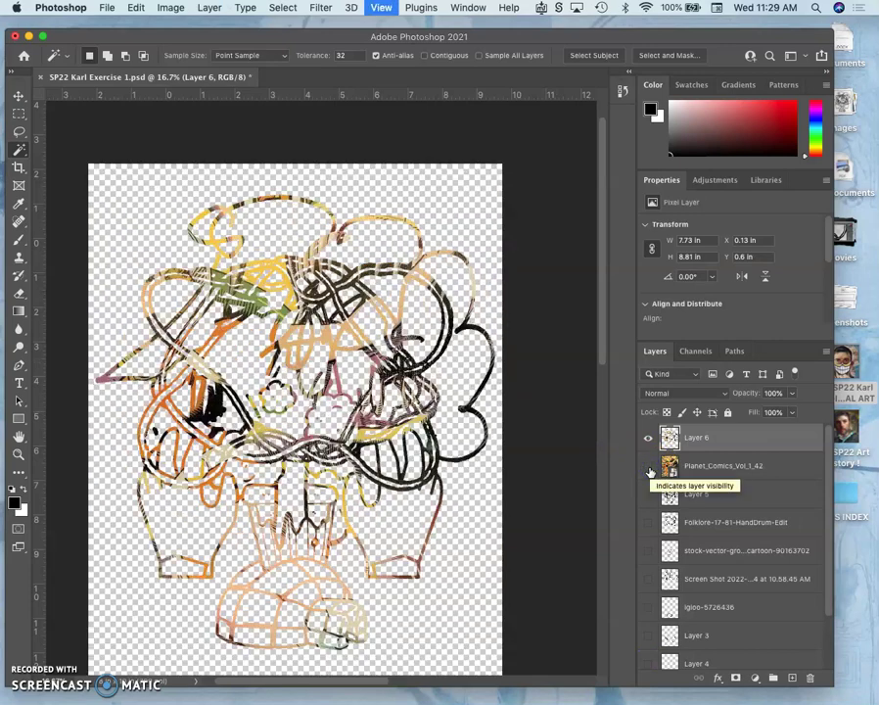
pyautogui.scroll(-2, 650, 475)
pyautogui.scroll(-5, 456, 460)
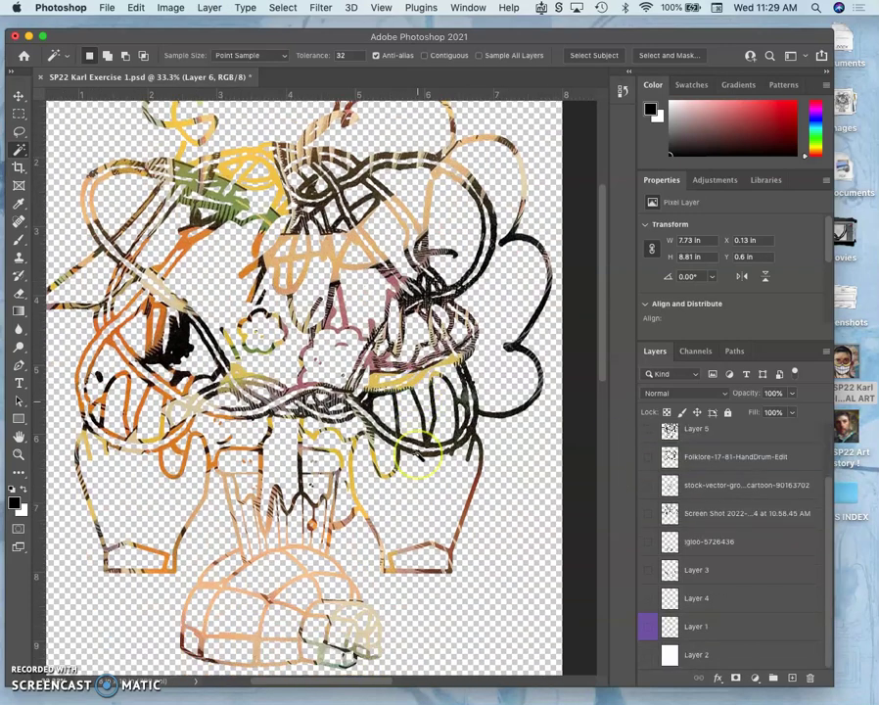
pyautogui.hscroll(-2, 431, 457)
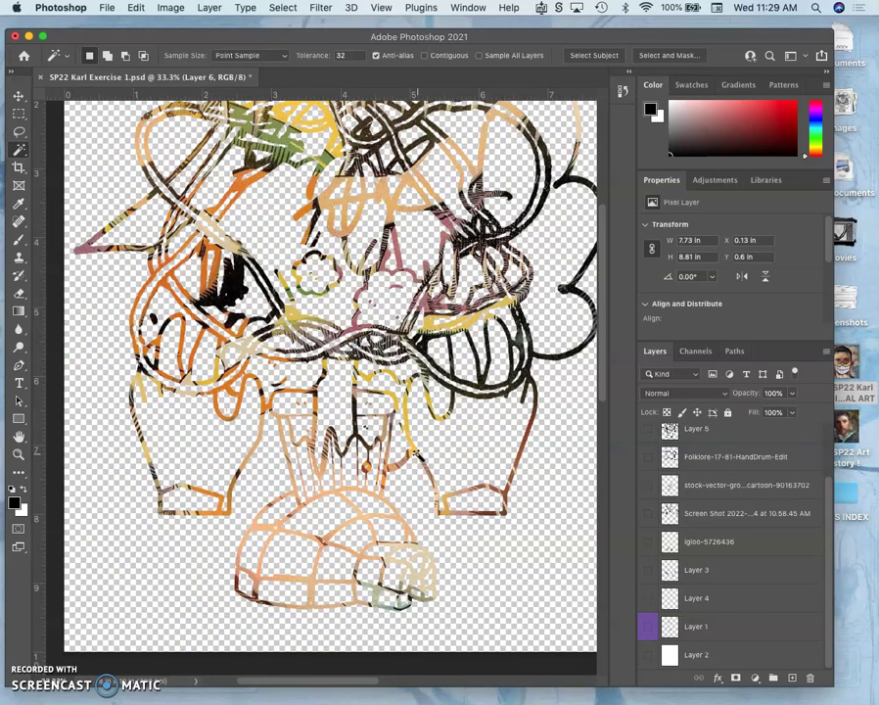
pyautogui.press('super+minus')
pyautogui.press('super+minus')
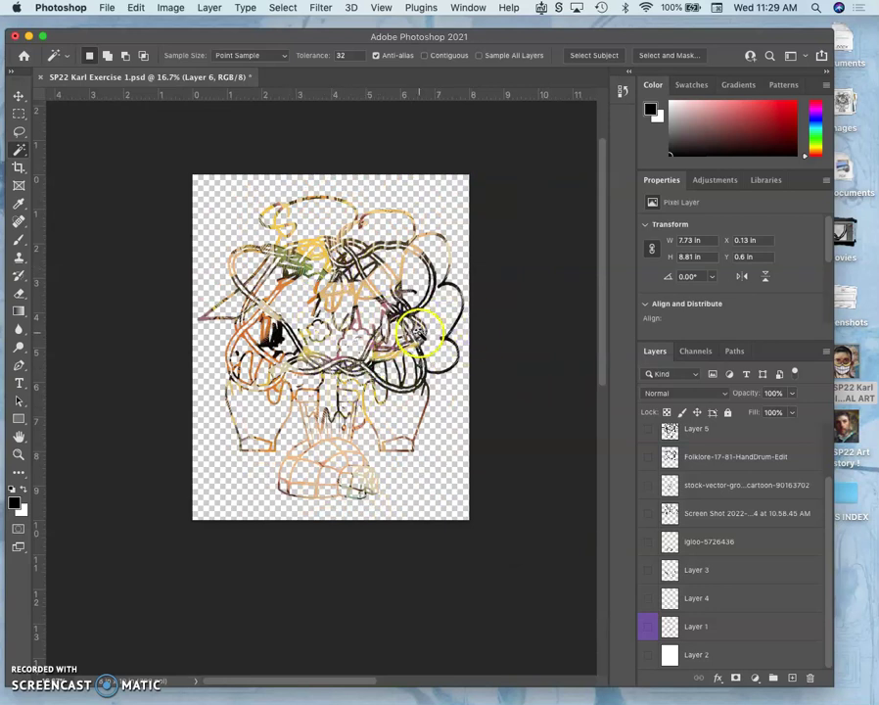
pyautogui.scroll(2, 685, 468)
# Show and select Planet_Comics_Vol_1_42, hide Layer 6, and bring up the Exercise 1 Line Art Jumble folder.
pyautogui.click(648, 466)
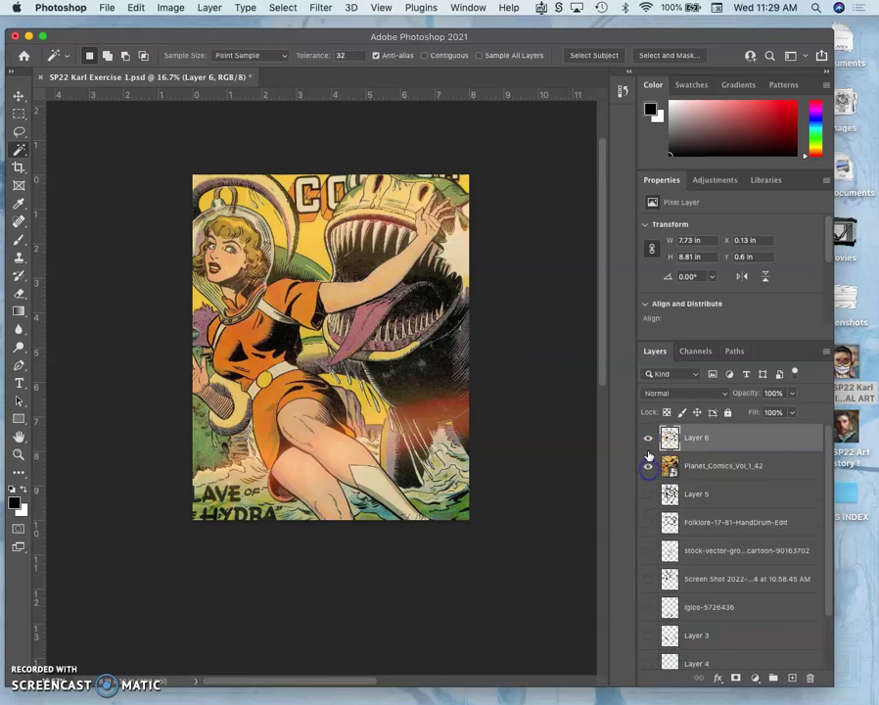
pyautogui.click(648, 438)
pyautogui.click(707, 471)
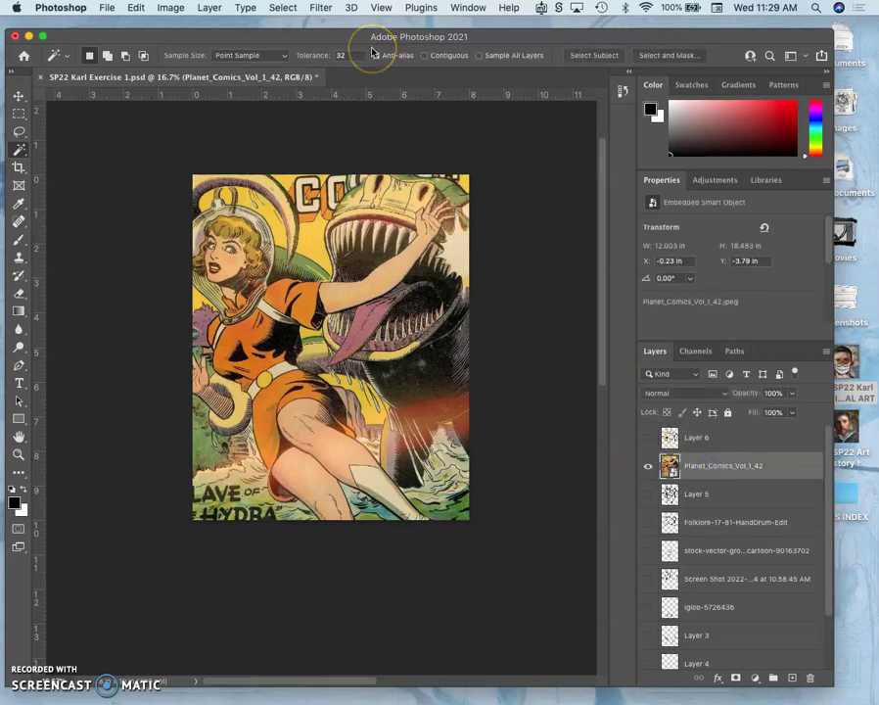
pyautogui.hotkey('ctrl', 'Up')
pyautogui.click(372, 51)
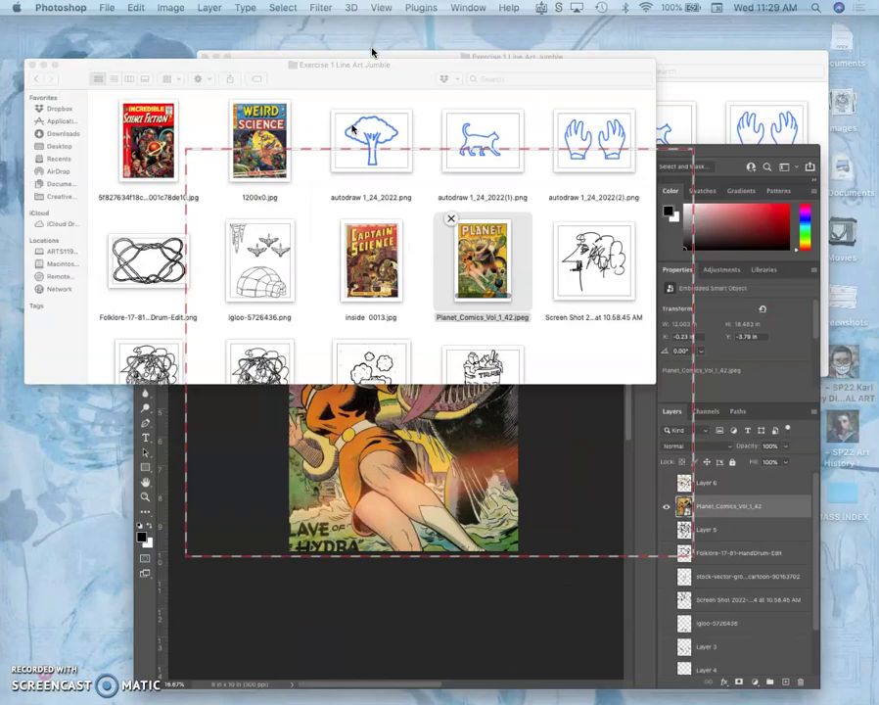
# Place 1200x0.jpg into the document and enlarge it from its corners.
pyautogui.moveTo(350, 181); pyautogui.dragTo(391, 476)
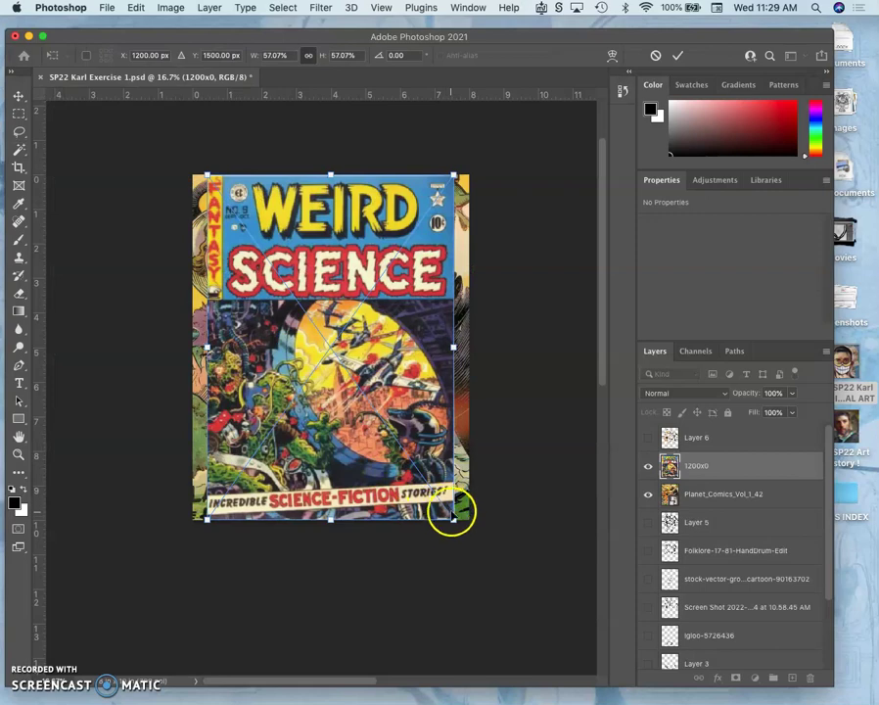
pyautogui.moveTo(453, 522); pyautogui.dragTo(542, 695)
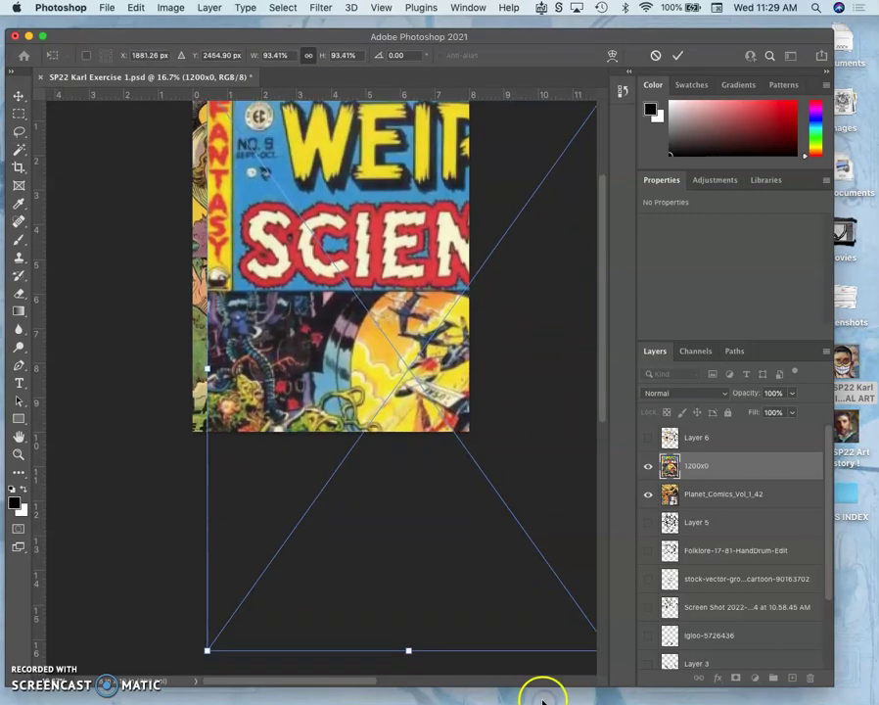
pyautogui.scroll(5, 294, 392)
pyautogui.moveTo(206, 266); pyautogui.dragTo(4, 37)
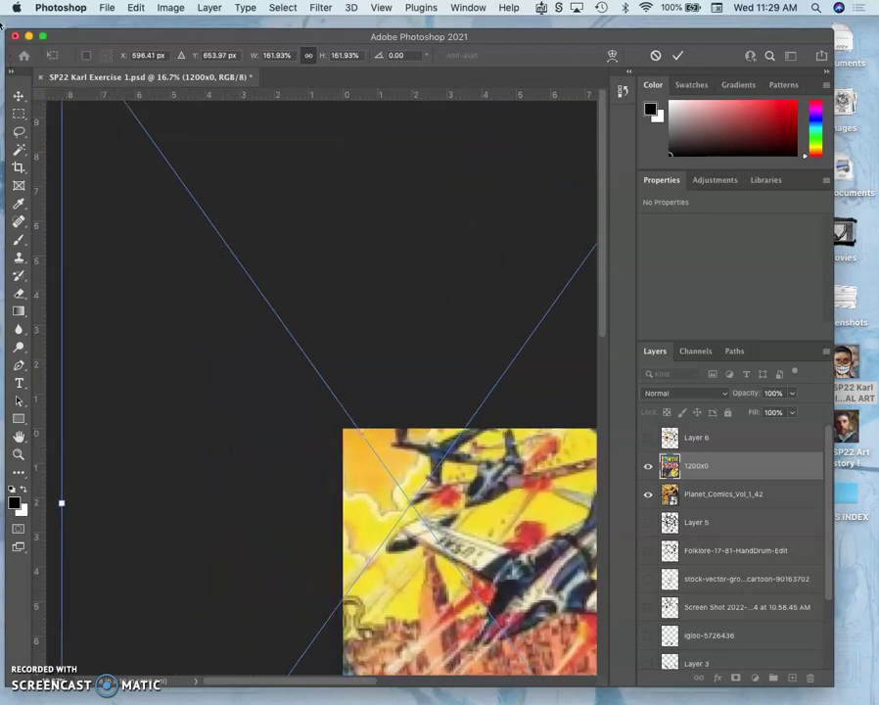
pyautogui.click(227, 224)
# Fine-tune the Weird Science cover to about 119% and move it right and down.
pyautogui.scroll(-5, 227, 224)
pyautogui.hscroll(3, 227, 223)
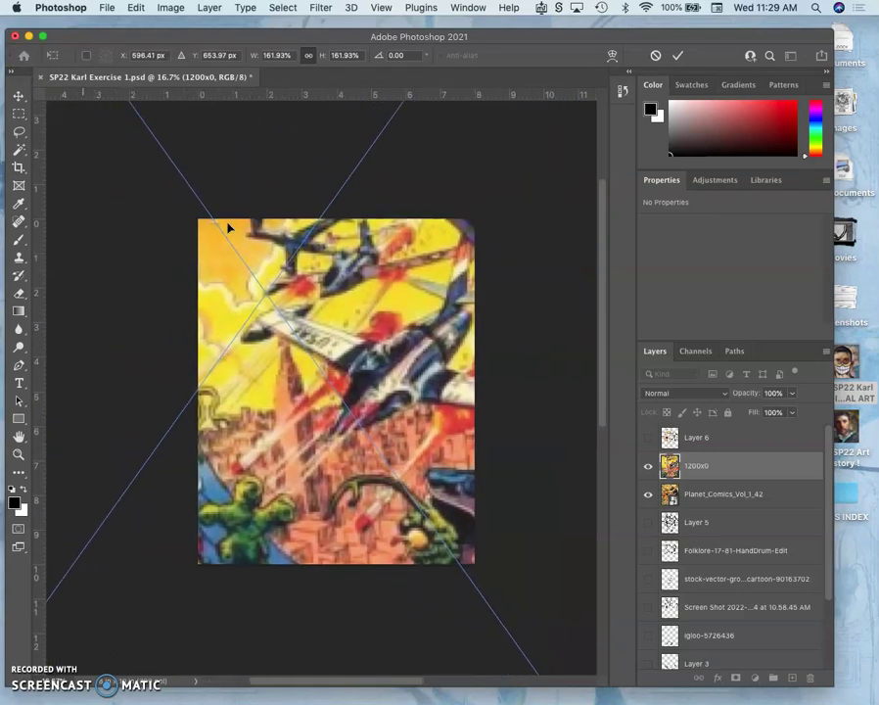
pyautogui.scroll(-2, 227, 223)
pyautogui.click(161, 522)
pyautogui.moveTo(119, 585); pyautogui.dragTo(200, 529)
pyautogui.click(469, 162)
pyautogui.scroll(3, 462, 186)
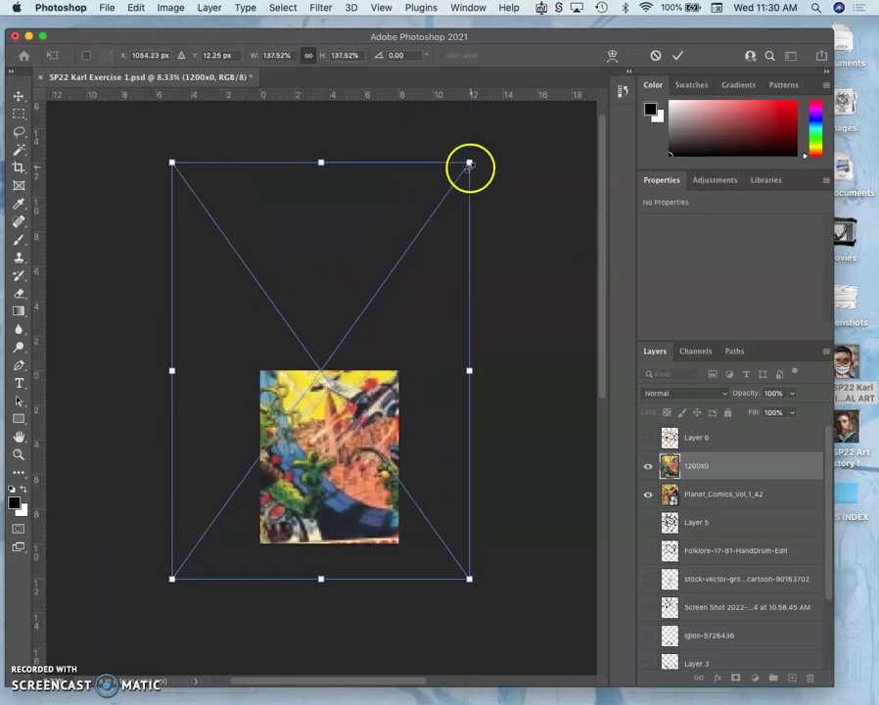
pyautogui.moveTo(467, 165); pyautogui.dragTo(429, 221)
pyautogui.moveTo(346, 494); pyautogui.dragTo(378, 511)
# Commit the 1200x0 placement, hide Planet Comics and 1200x0, and make Layer 5 active.
pyautogui.press('Return')
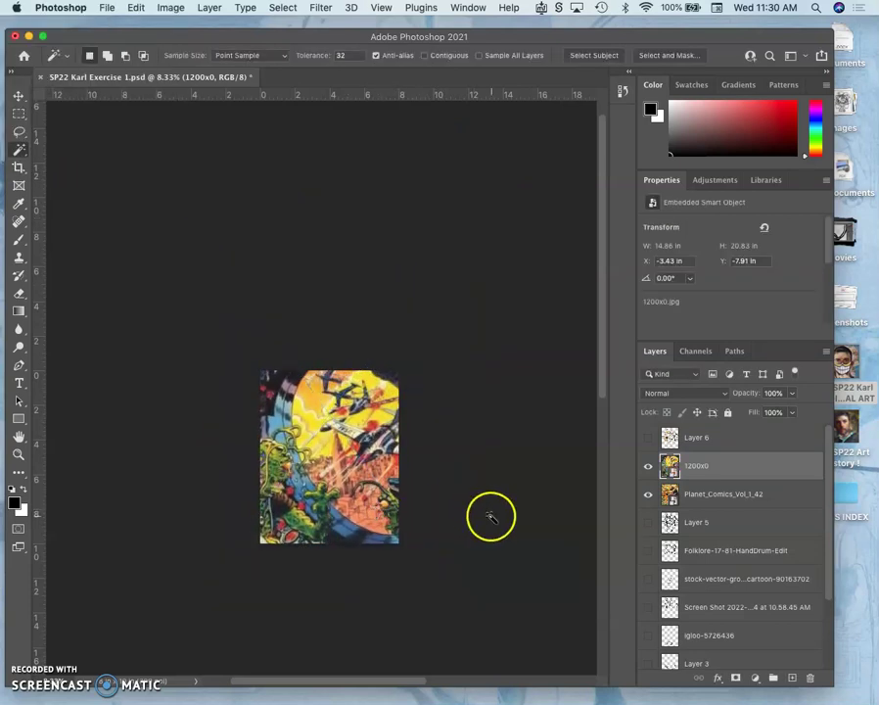
pyautogui.press('super+plus')
pyautogui.press('super+plus')
pyautogui.press('super+plus')
pyautogui.scroll(-5, 500, 514)
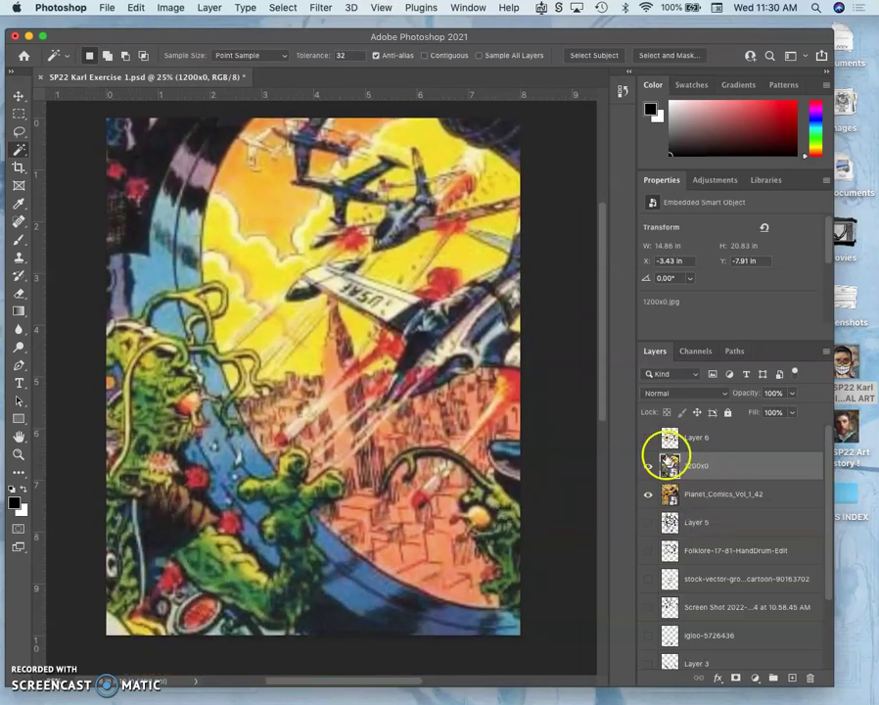
pyautogui.click(648, 522)
pyautogui.click(648, 494)
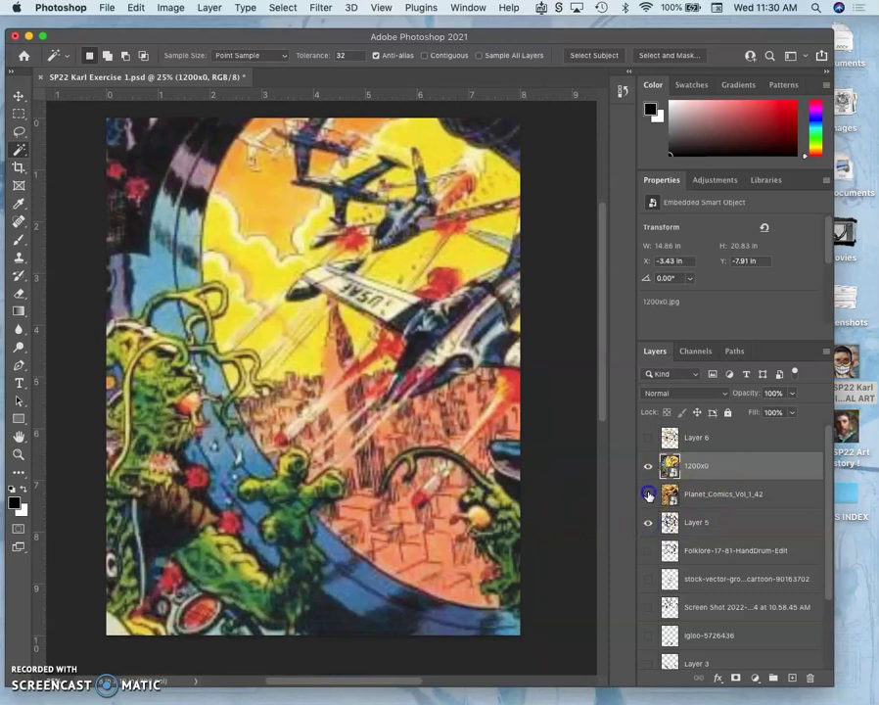
pyautogui.click(647, 467)
pyautogui.click(683, 521)
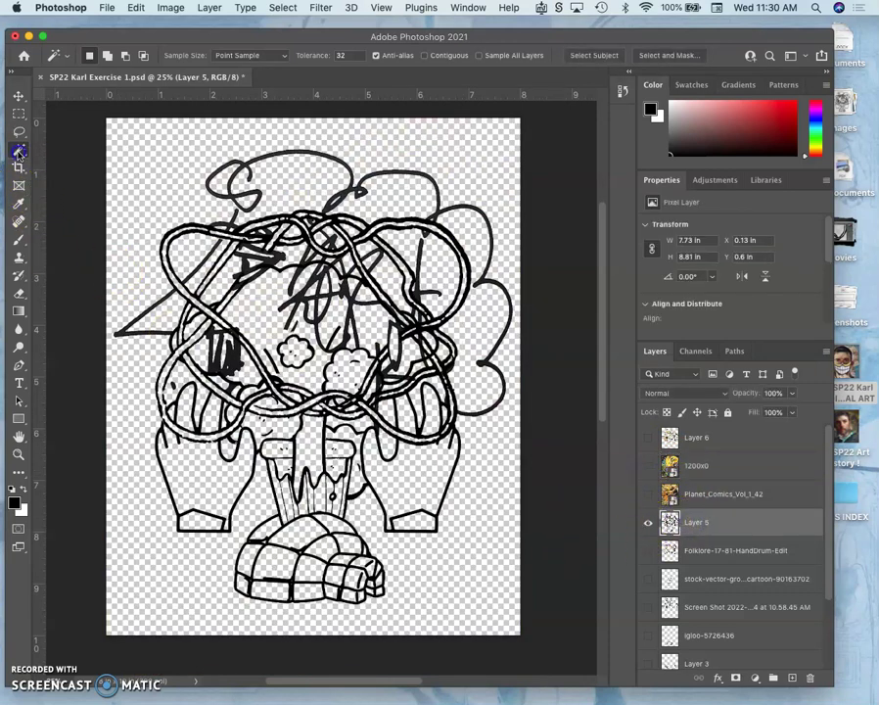
# Select Layer 5's outlines via Magic Wand and Inverse, then copy 1200x0 through them into Layer 7.
pyautogui.click(166, 154)
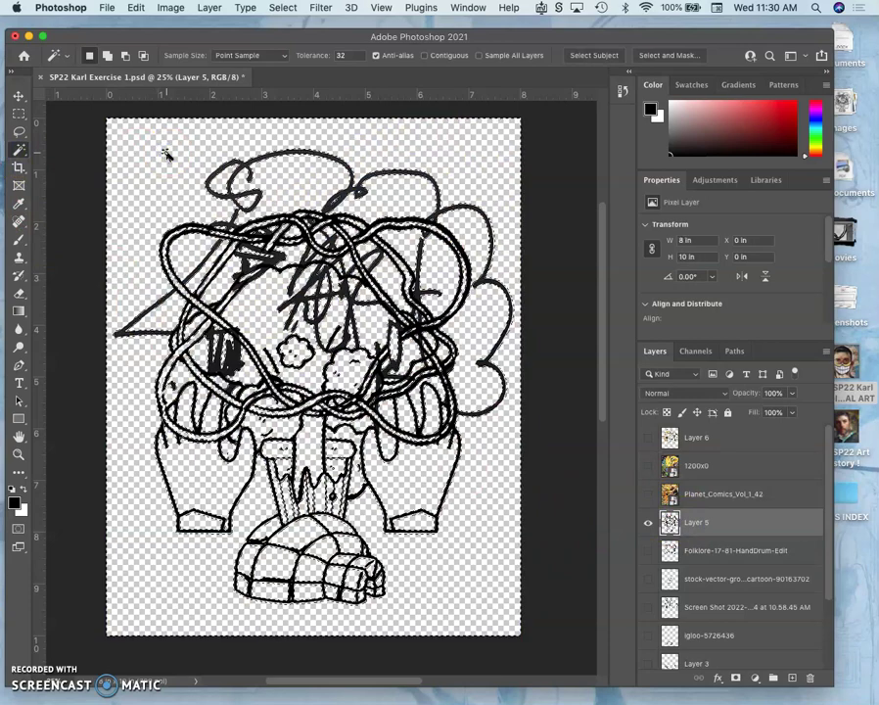
pyautogui.click(283, 9)
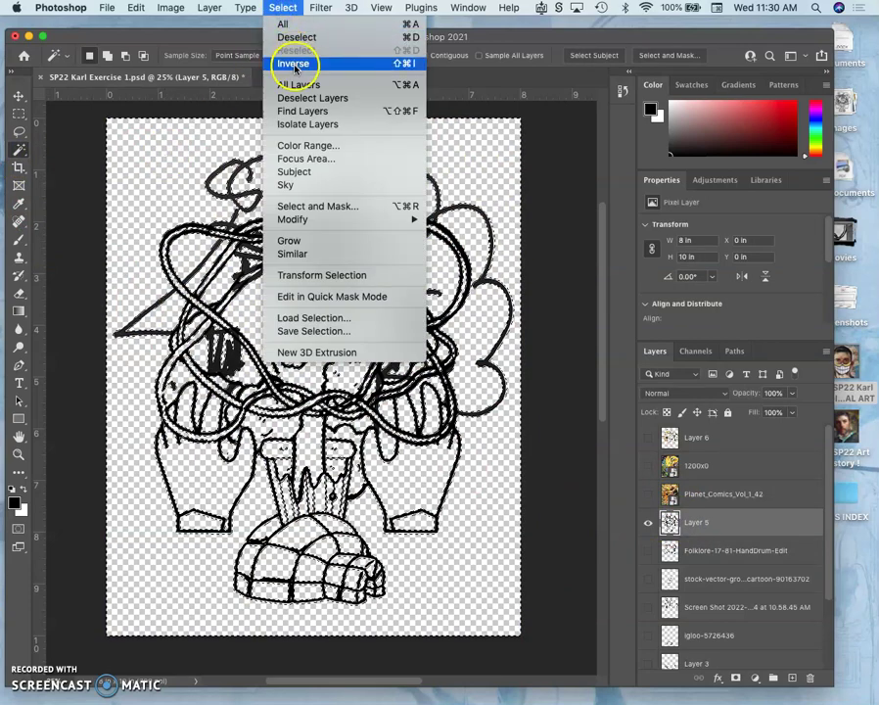
pyautogui.click(293, 63)
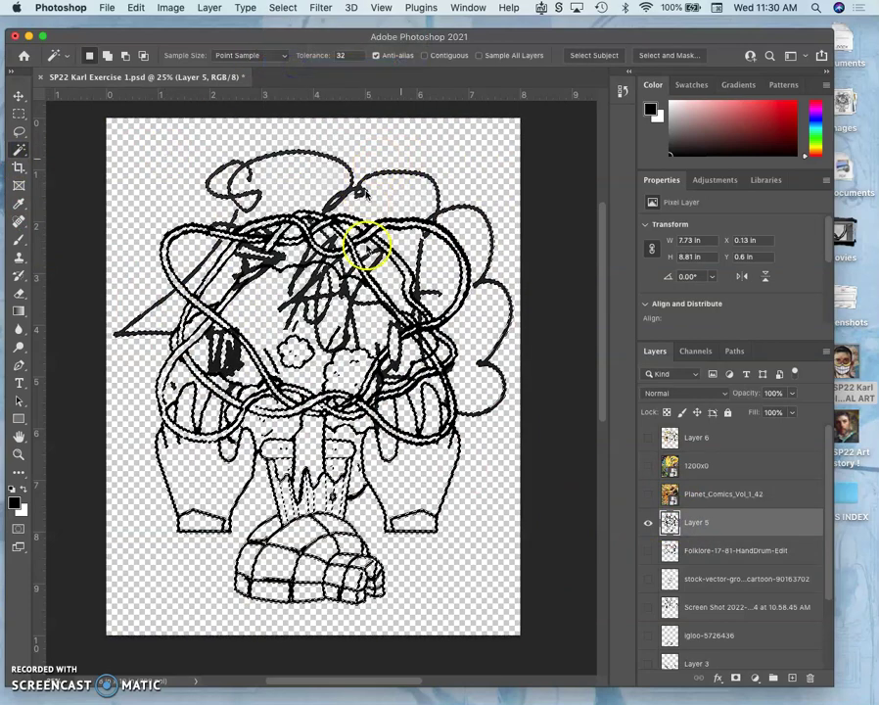
pyautogui.click(647, 523)
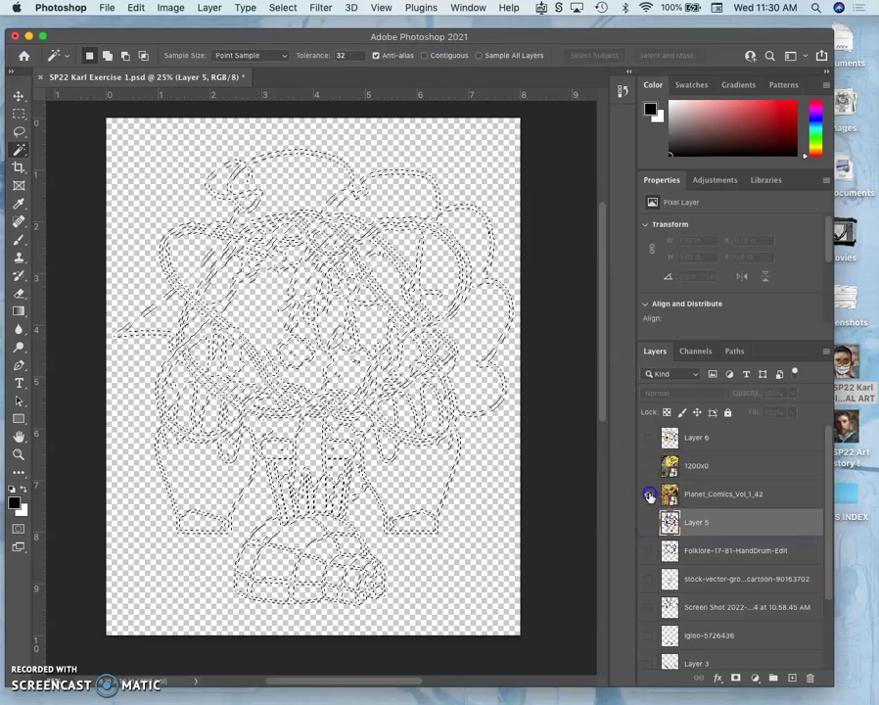
pyautogui.click(648, 493)
pyautogui.click(647, 467)
pyautogui.click(648, 494)
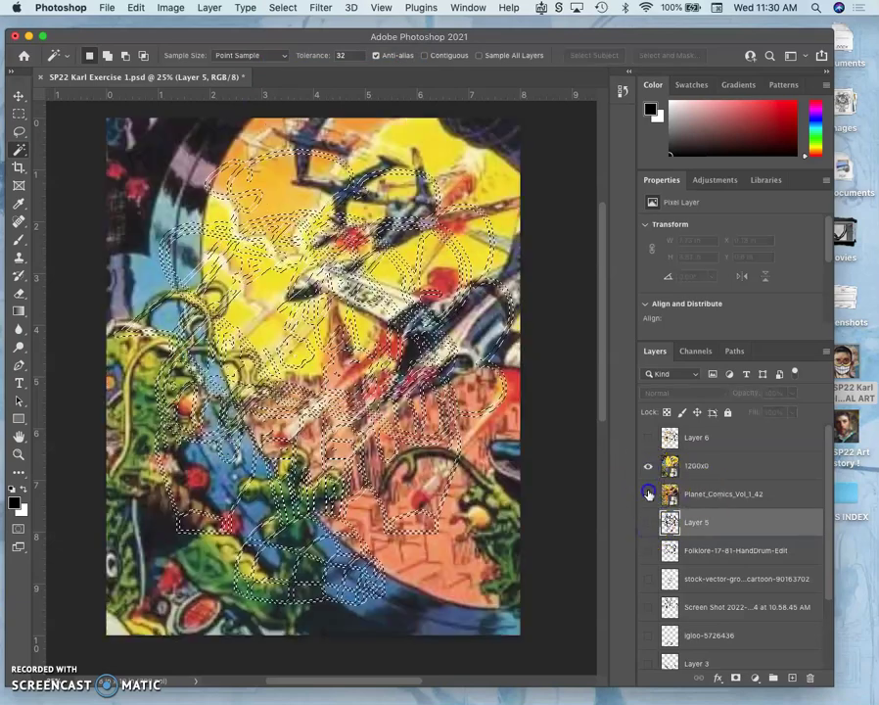
pyautogui.click(697, 465)
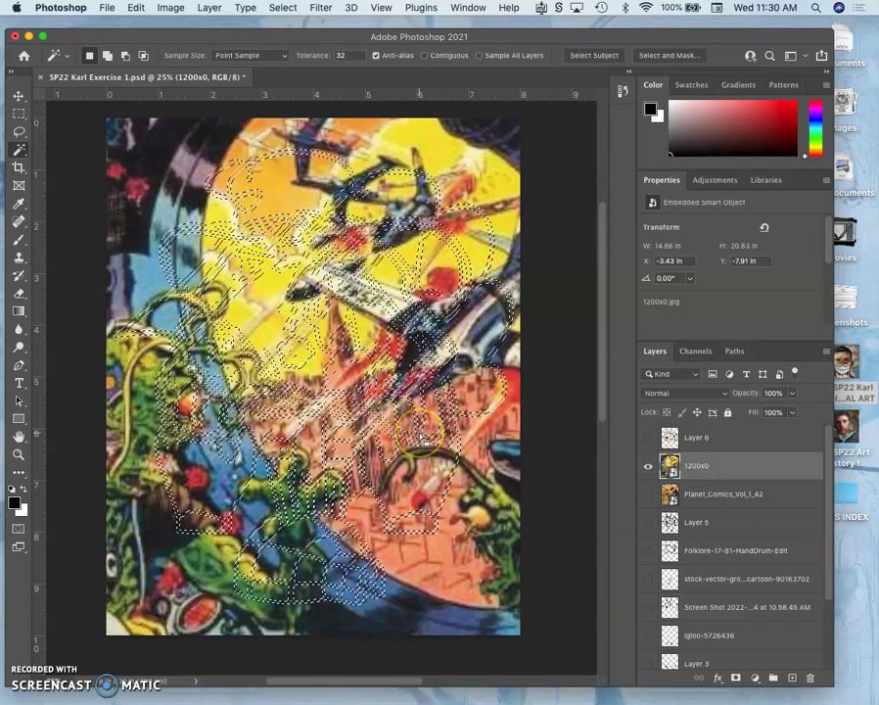
pyautogui.hotkey('ctrl', 'j')
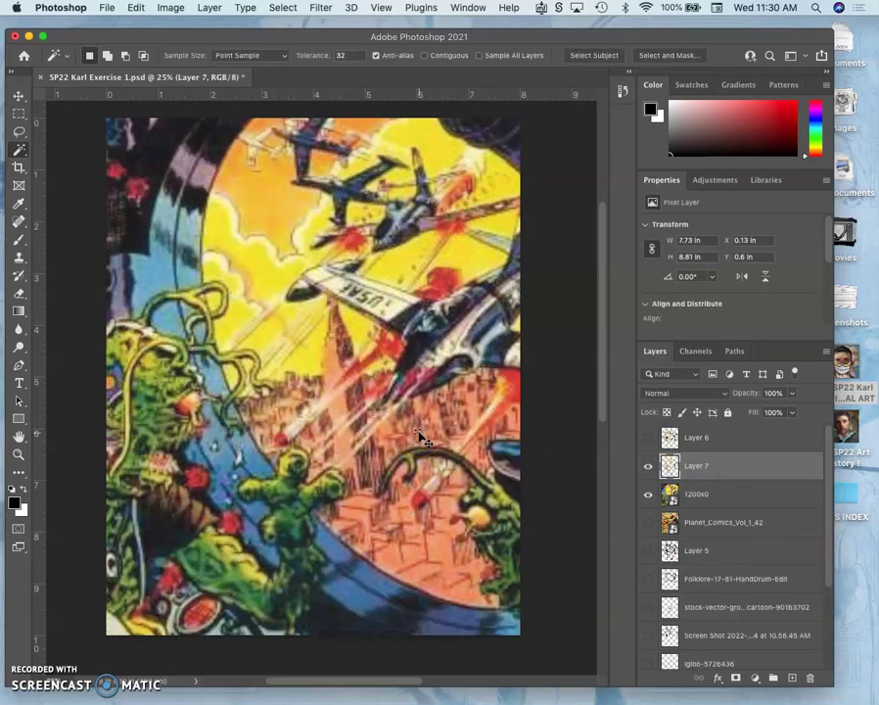
# Hide the original 1200x0 layer and compare the drawing with and without Layer 6, leaving it visible.
pyautogui.click(647, 495)
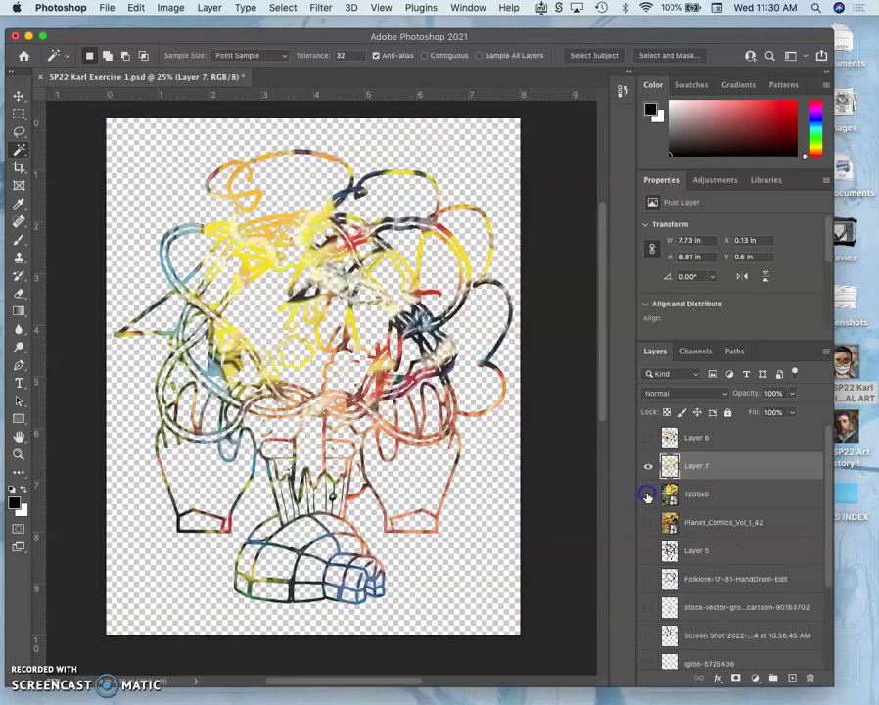
pyautogui.click(648, 439)
pyautogui.click(649, 441)
pyautogui.click(648, 439)
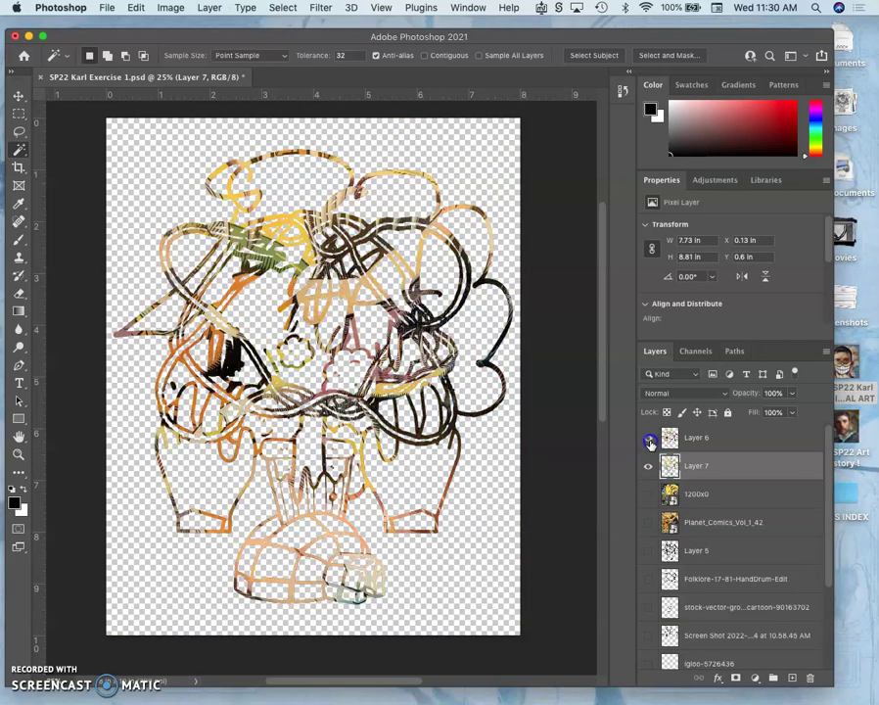
pyautogui.click(648, 439)
pyautogui.click(648, 438)
# Set Layer 6's opacity to 49%, show the white background, and select Layer 7.
pyautogui.click(662, 441)
pyautogui.click(790, 394)
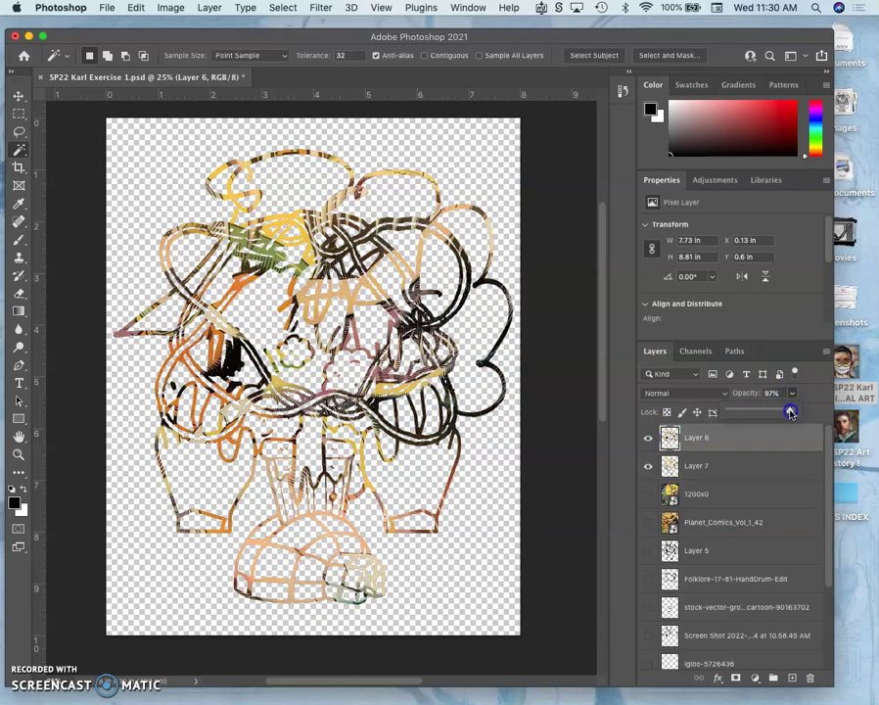
pyautogui.moveTo(791, 414); pyautogui.dragTo(752, 418)
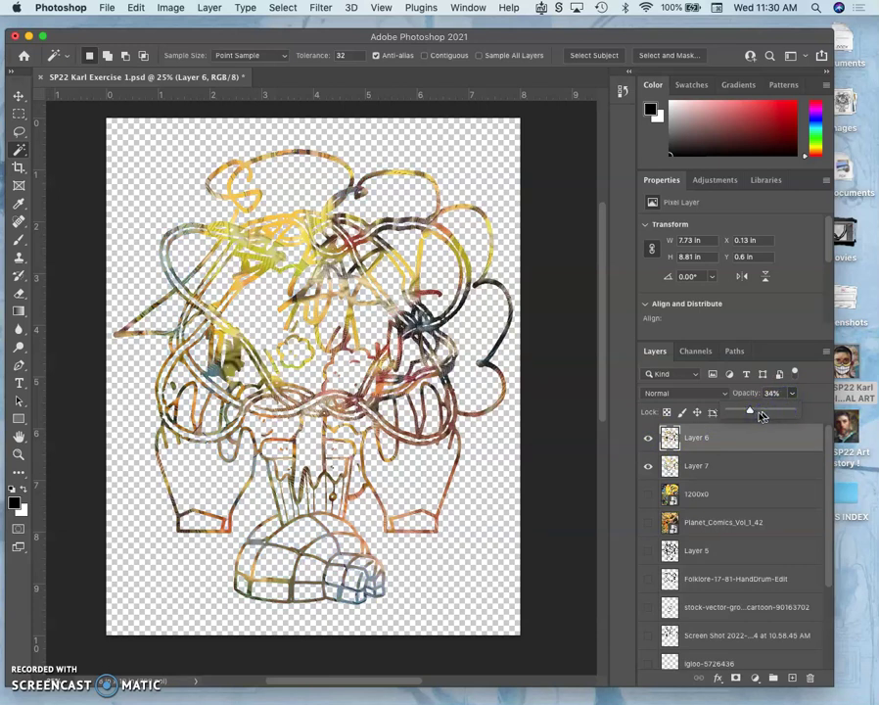
pyautogui.moveTo(767, 413); pyautogui.dragTo(760, 413)
pyautogui.scroll(-5, 744, 539)
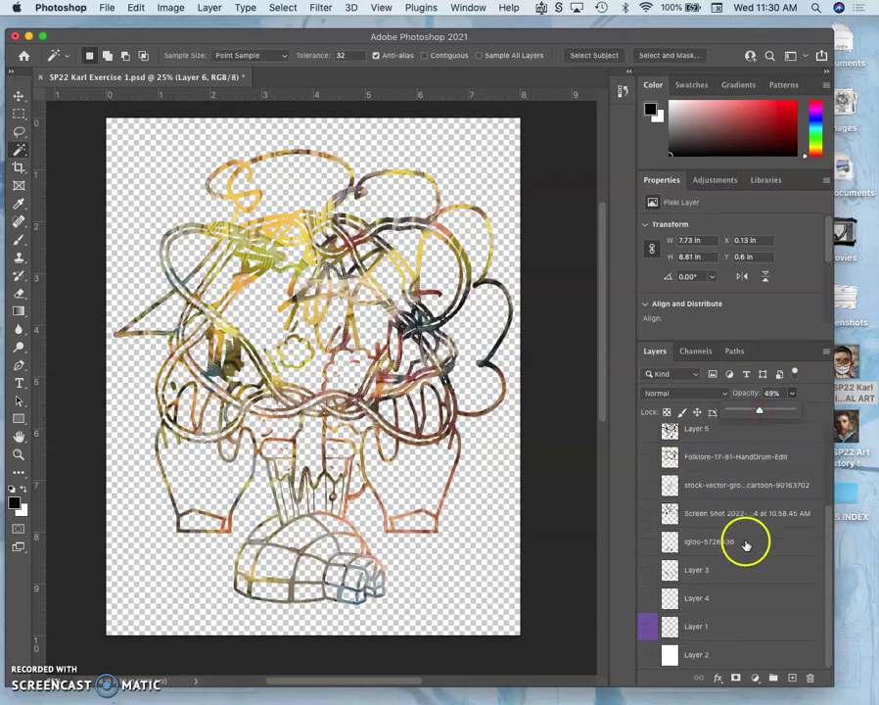
pyautogui.click(646, 657)
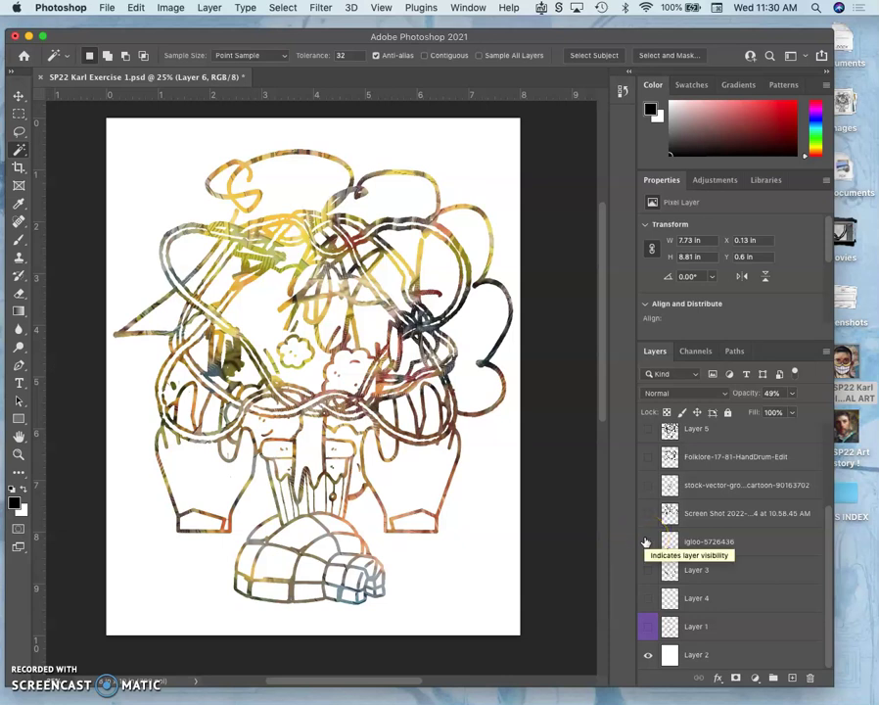
pyautogui.scroll(3, 761, 510)
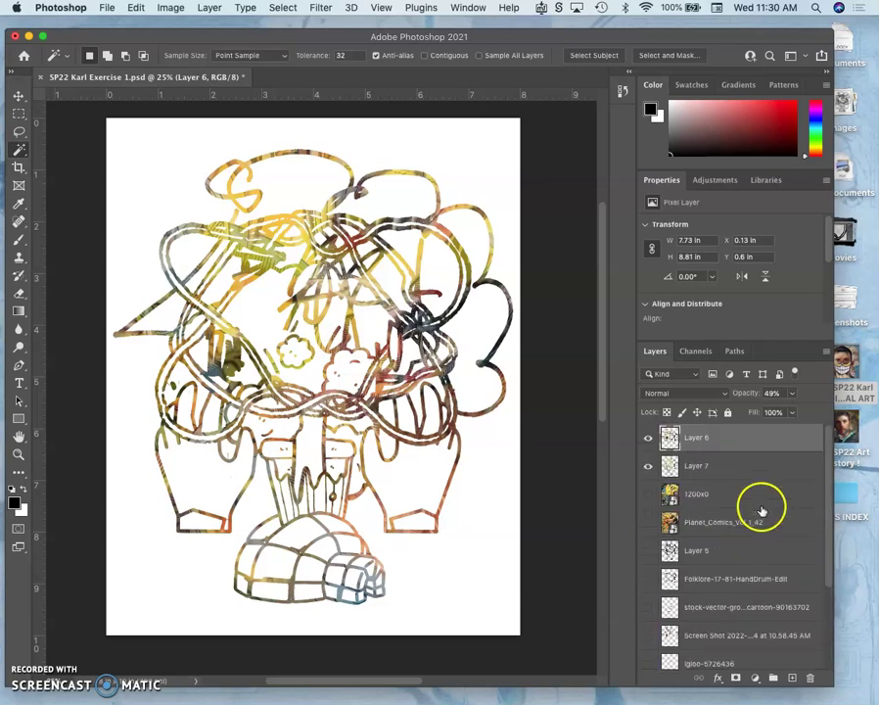
pyautogui.click(728, 471)
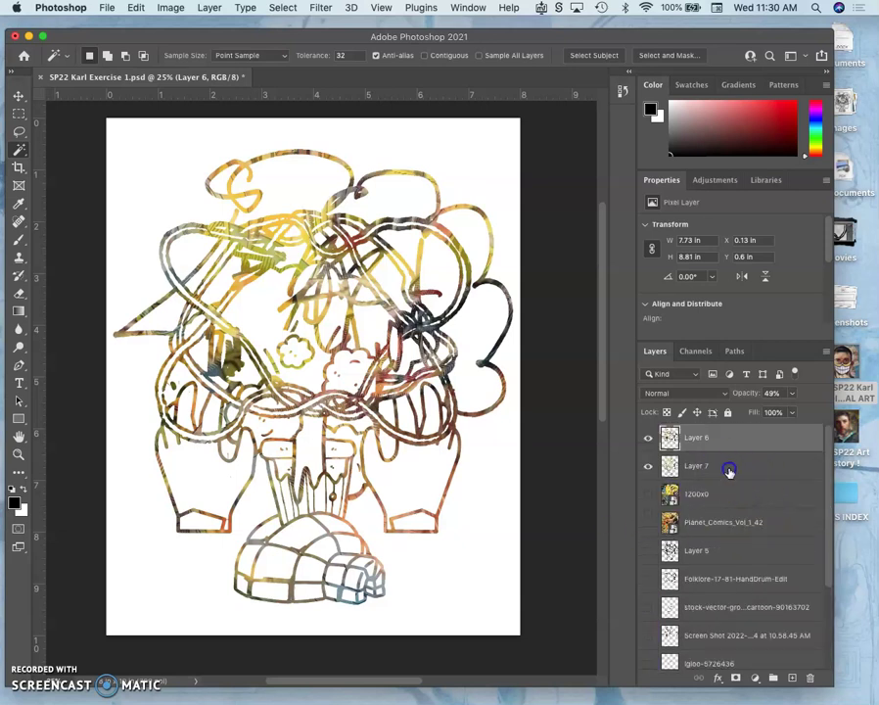
# Add a Layer 7 drop shadow with 12 px distance, 11% spread and 5 px size.
pyautogui.doubleClick(734, 471)
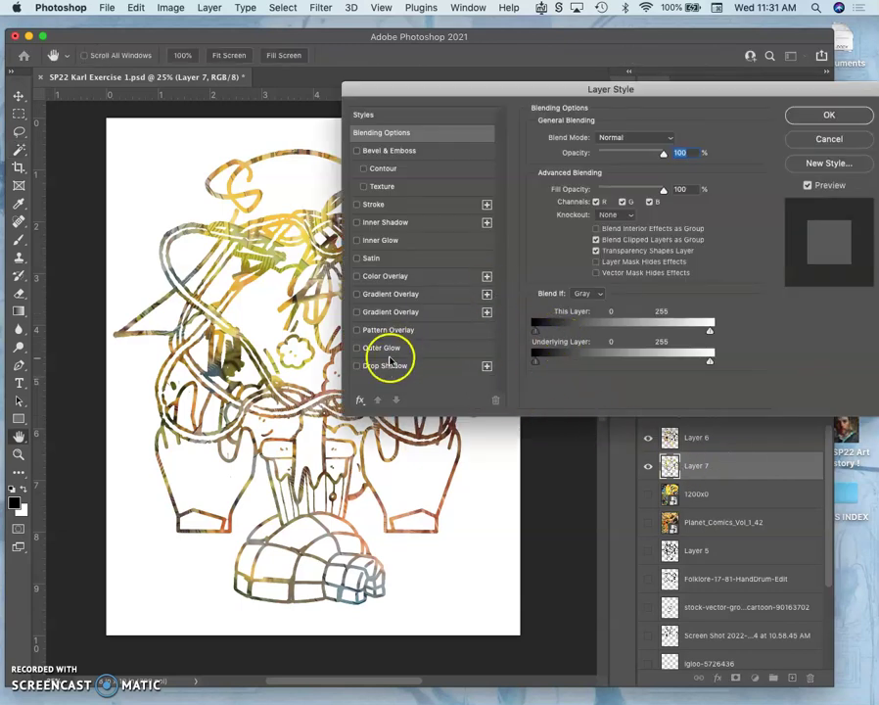
pyautogui.click(357, 204)
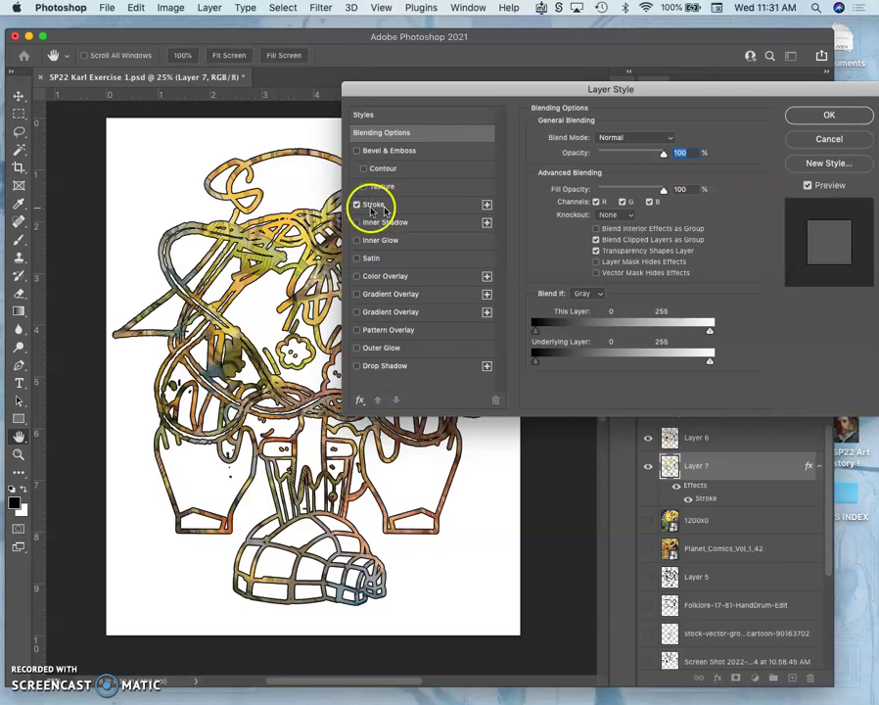
pyautogui.click(356, 204)
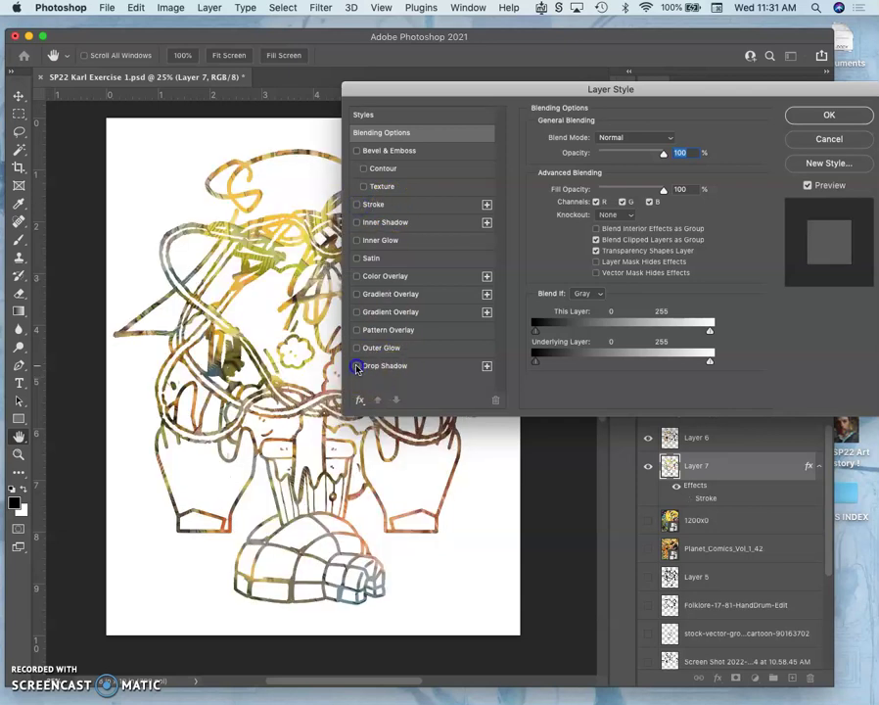
pyautogui.click(357, 366)
pyautogui.click(372, 366)
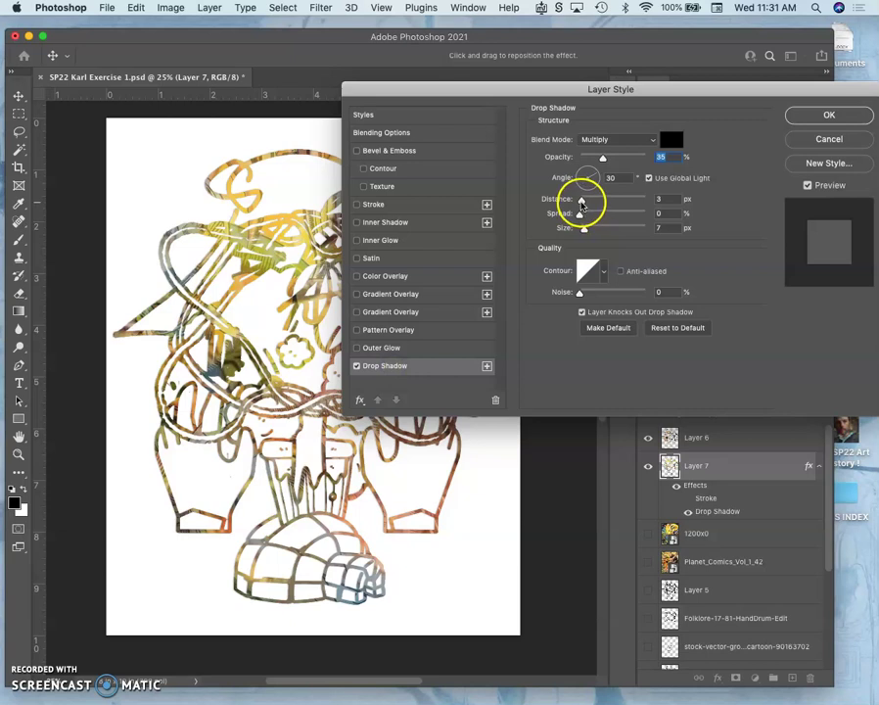
pyautogui.moveTo(582, 214)
pyautogui.mouseDown()
pyautogui.moveTo(587, 233)
pyautogui.moveTo(587, 202)
pyautogui.mouseUp()
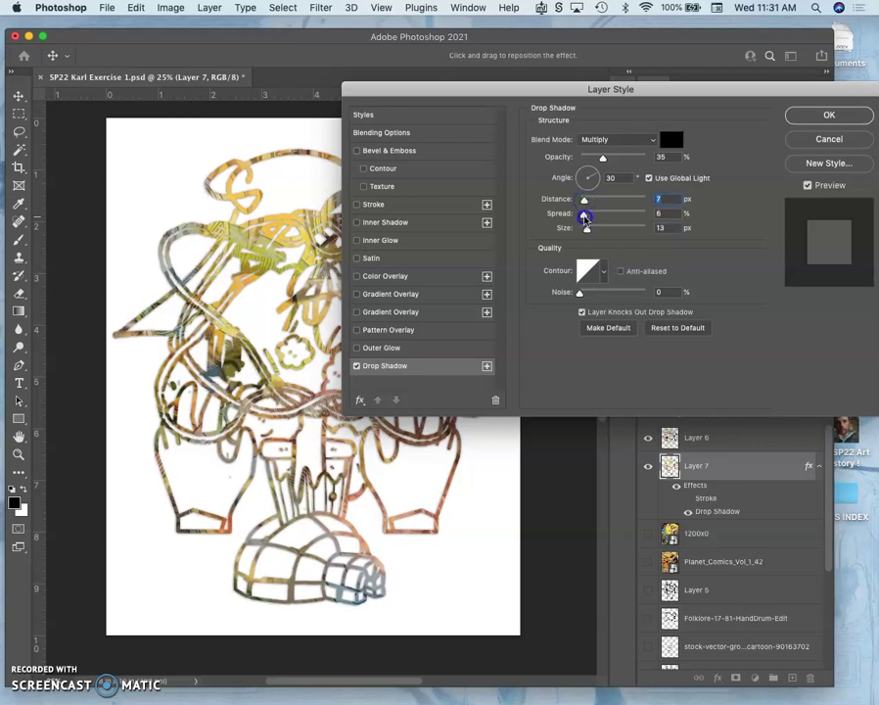
pyautogui.click(585, 216)
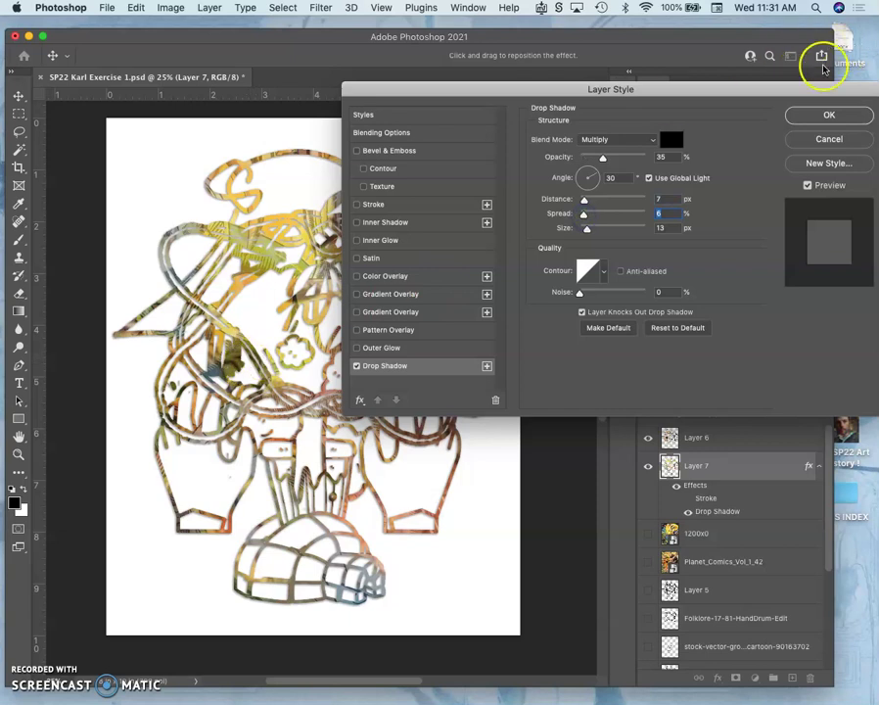
pyautogui.moveTo(584, 228); pyautogui.dragTo(589, 201)
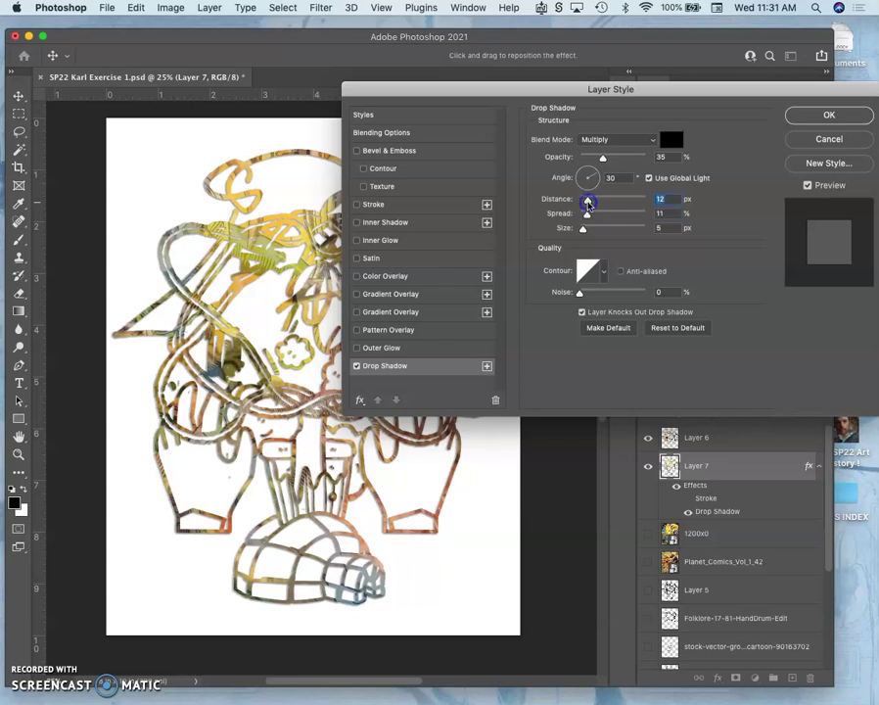
pyautogui.click(821, 116)
pyautogui.press('super+plus')
pyautogui.press('super+plus')
pyautogui.press('super+plus')
pyautogui.press('super+plus')
pyautogui.press('super+plus')
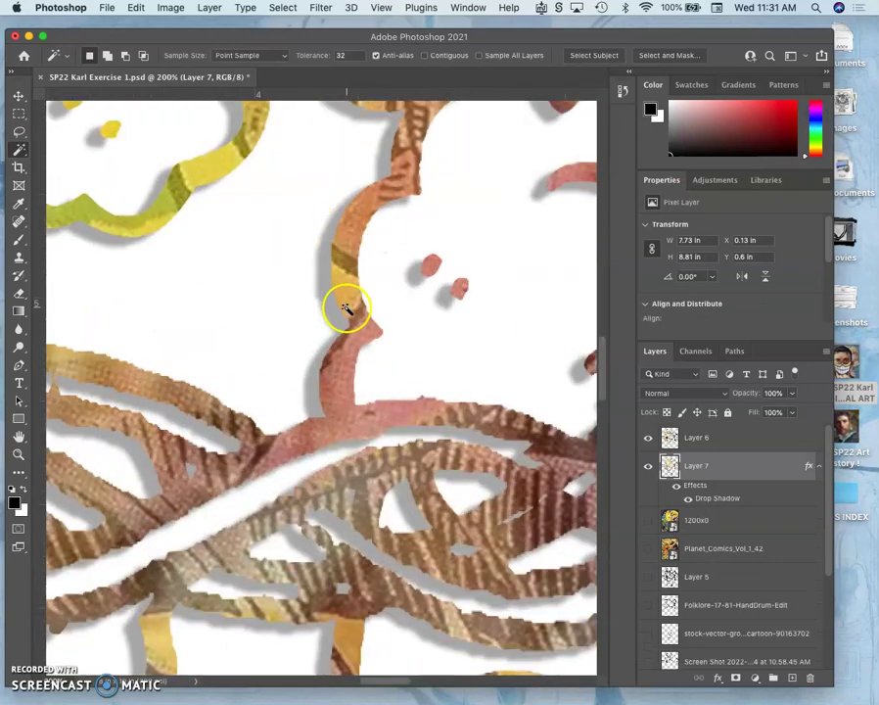
# Reopen Layer 7's drop shadow and set opacity 26%, distance 8 px, size 10 px.
pyautogui.scroll(-15, 345, 308)
pyautogui.scroll(-6, 345, 310)
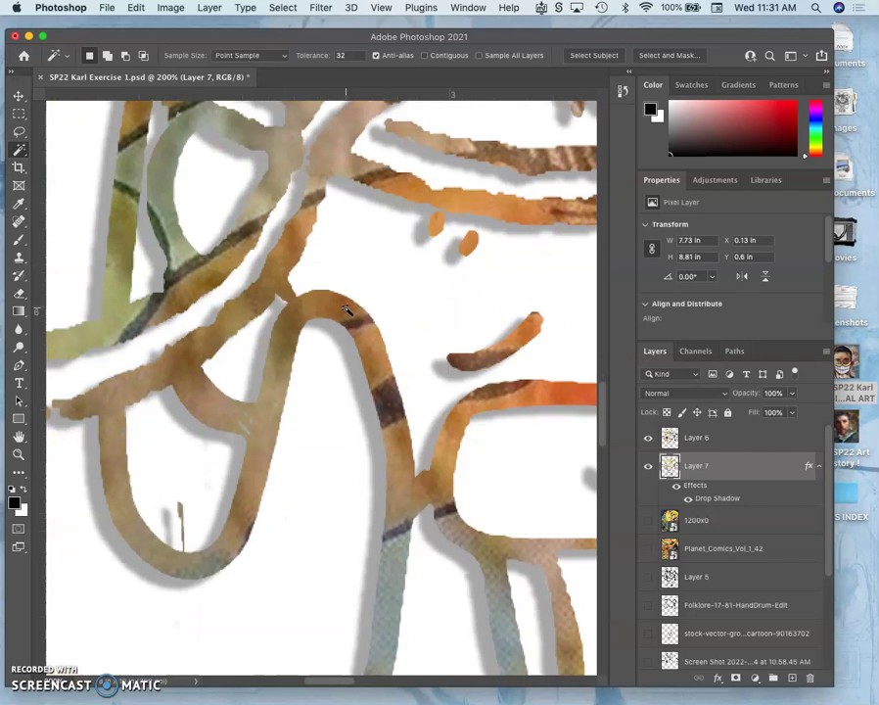
pyautogui.click(592, 377)
pyautogui.doubleClick(707, 499)
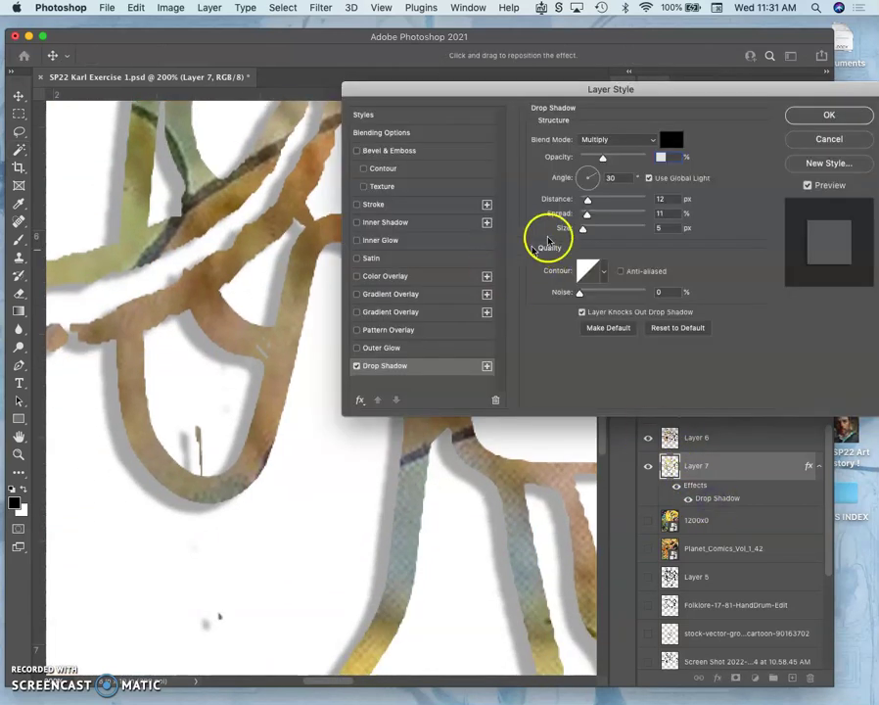
pyautogui.moveTo(603, 163); pyautogui.dragTo(585, 230)
# Change the shadow colour to blue #145291 and apply the updated drop shadow.
pyautogui.click(670, 139)
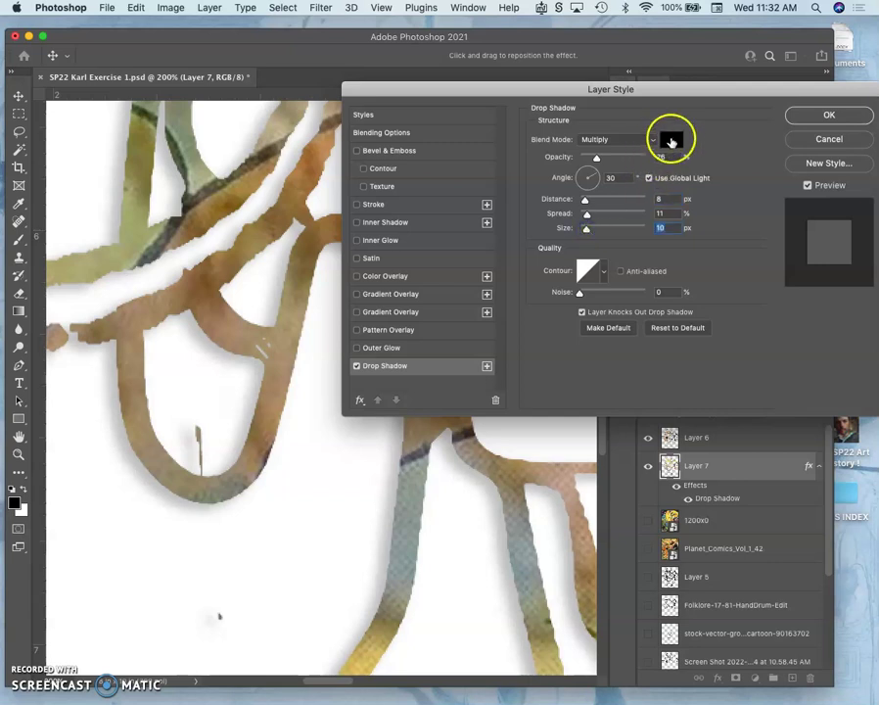
pyautogui.click(462, 334)
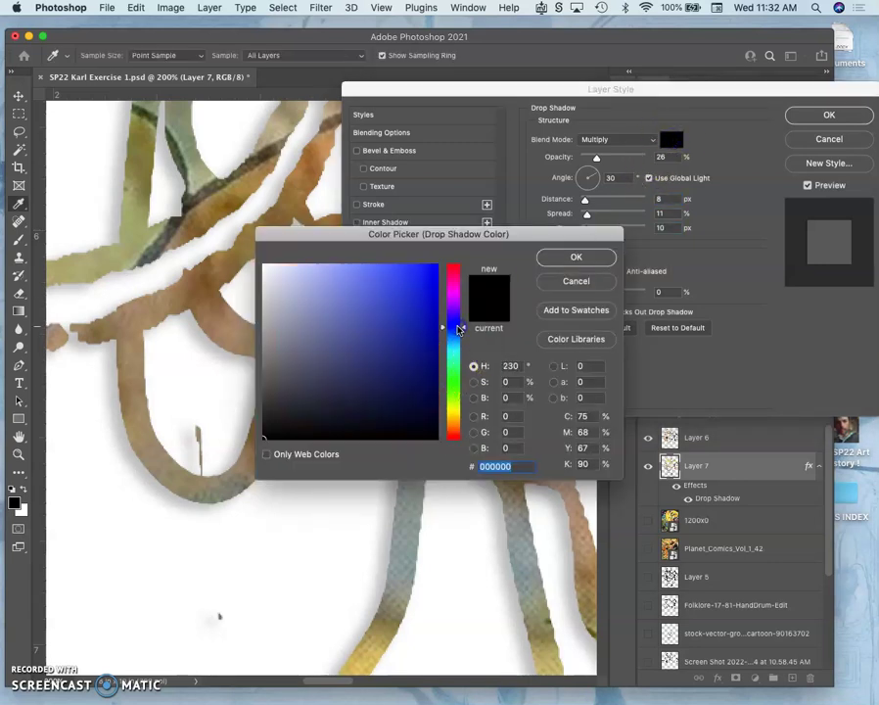
pyautogui.click(419, 358)
pyautogui.moveTo(420, 359)
pyautogui.mouseDown()
pyautogui.moveTo(413, 366)
pyautogui.moveTo(413, 339)
pyautogui.moveTo(456, 330)
pyautogui.moveTo(456, 338)
pyautogui.mouseUp()
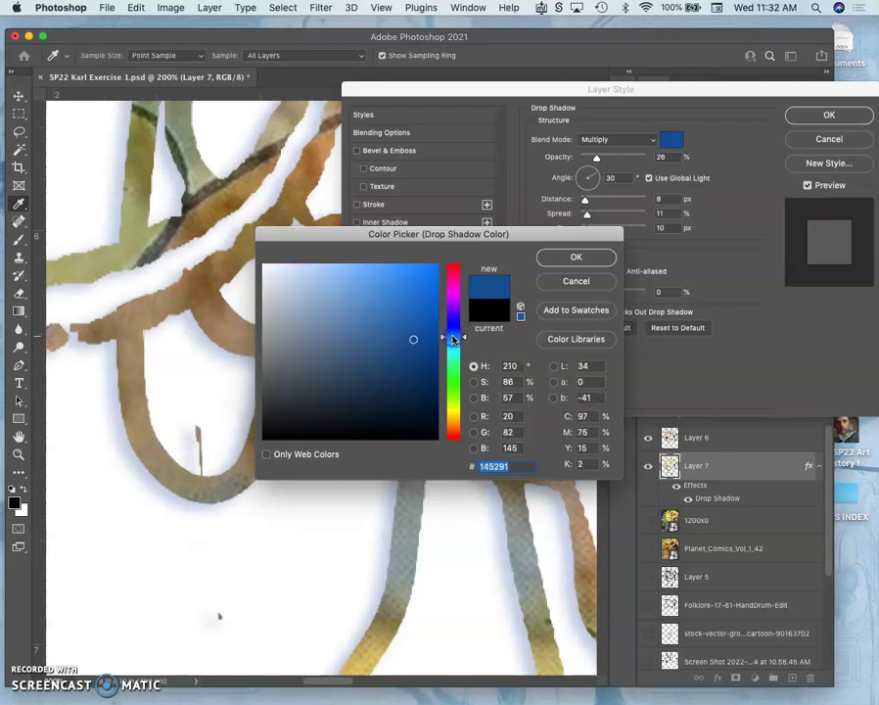
pyautogui.click(575, 256)
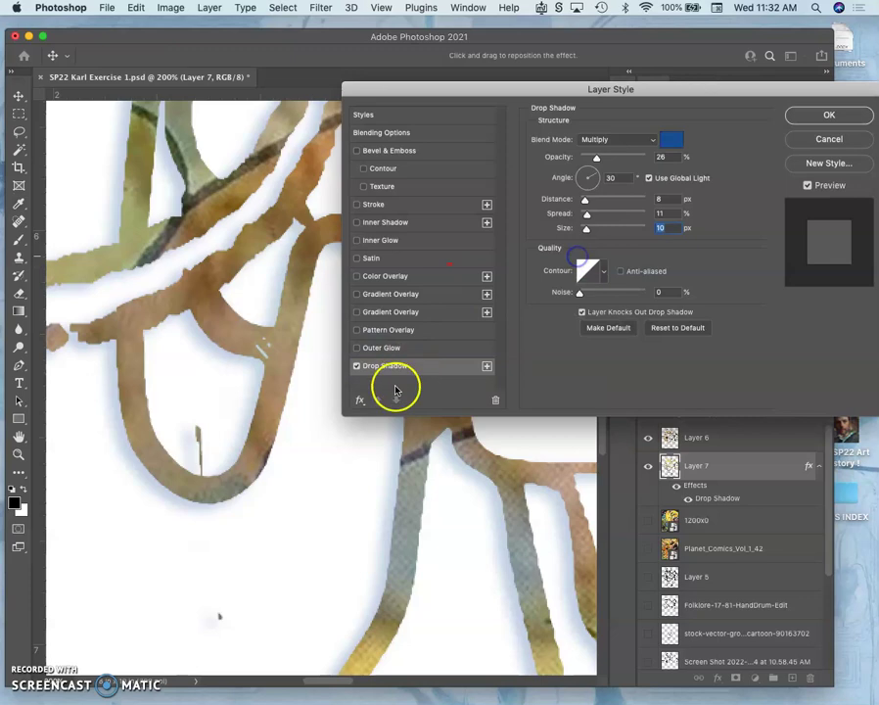
pyautogui.click(826, 115)
# Zoom out to the whole drawing and hide the white background layer, Layer 2.
pyautogui.press('super+minus')
pyautogui.press('super+minus')
pyautogui.press('super+minus')
pyautogui.press('super+minus')
pyautogui.press('super+minus')
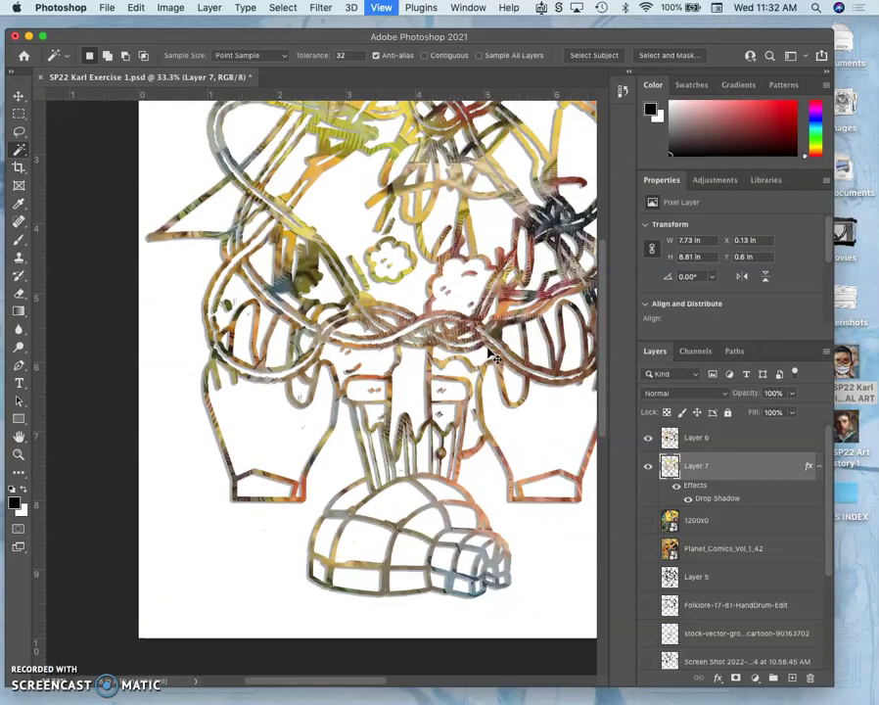
pyautogui.press('super+minus')
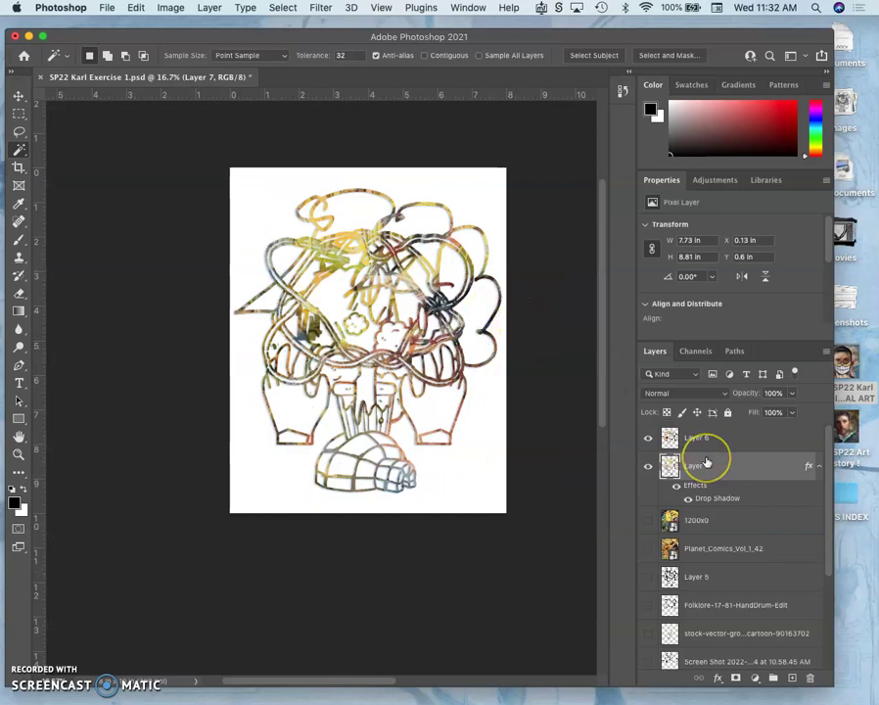
pyautogui.scroll(-5, 706, 464)
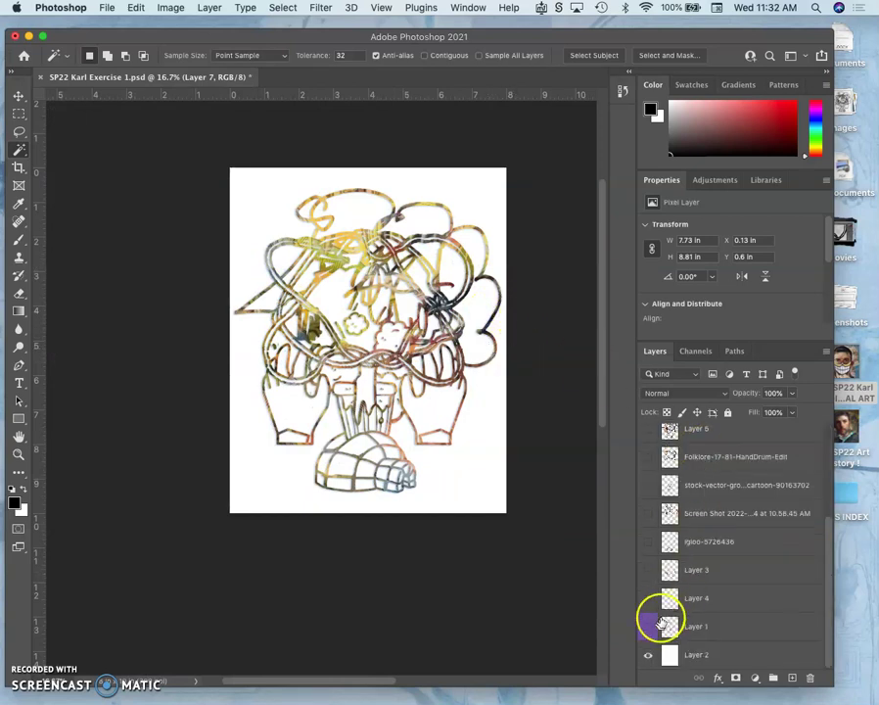
pyautogui.click(646, 654)
pyautogui.click(431, 441)
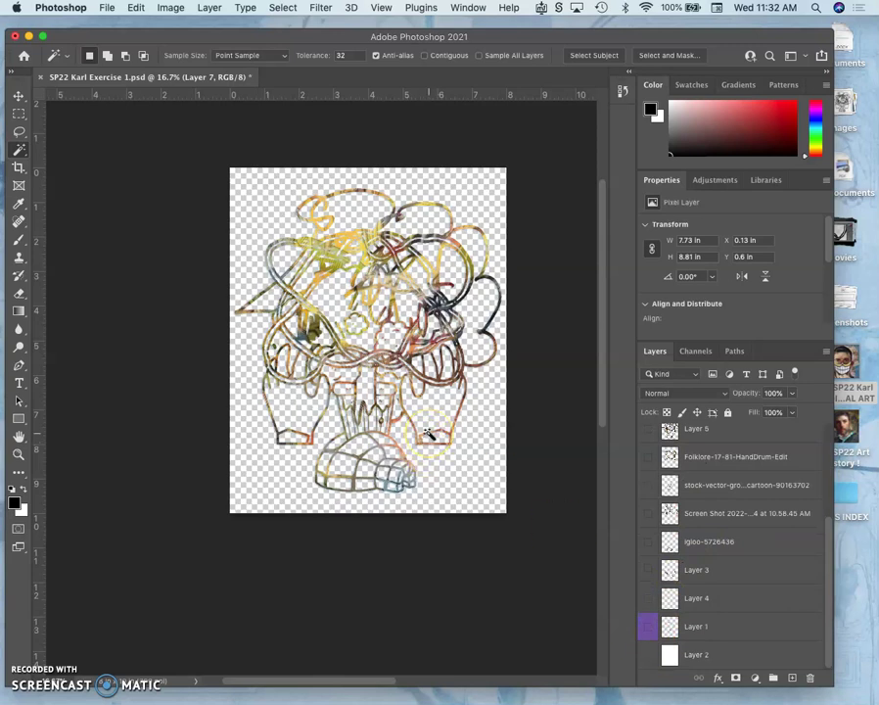
# Save a PNG copy, SP22 Karl Exercise 1 copy.png, then minimize Photoshop.
pyautogui.click(112, 9)
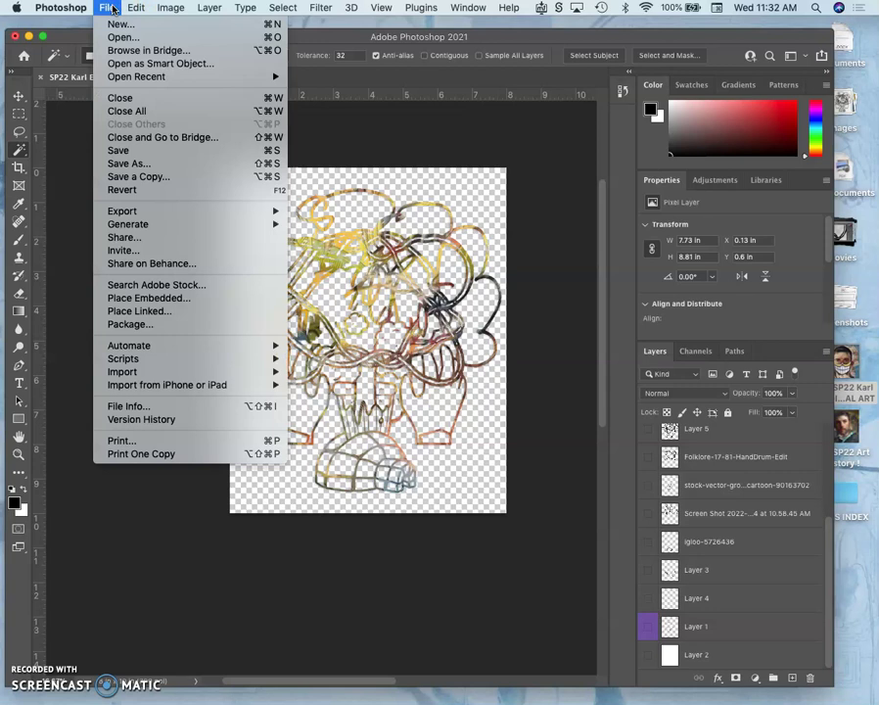
pyautogui.click(113, 8)
pyautogui.click(124, 178)
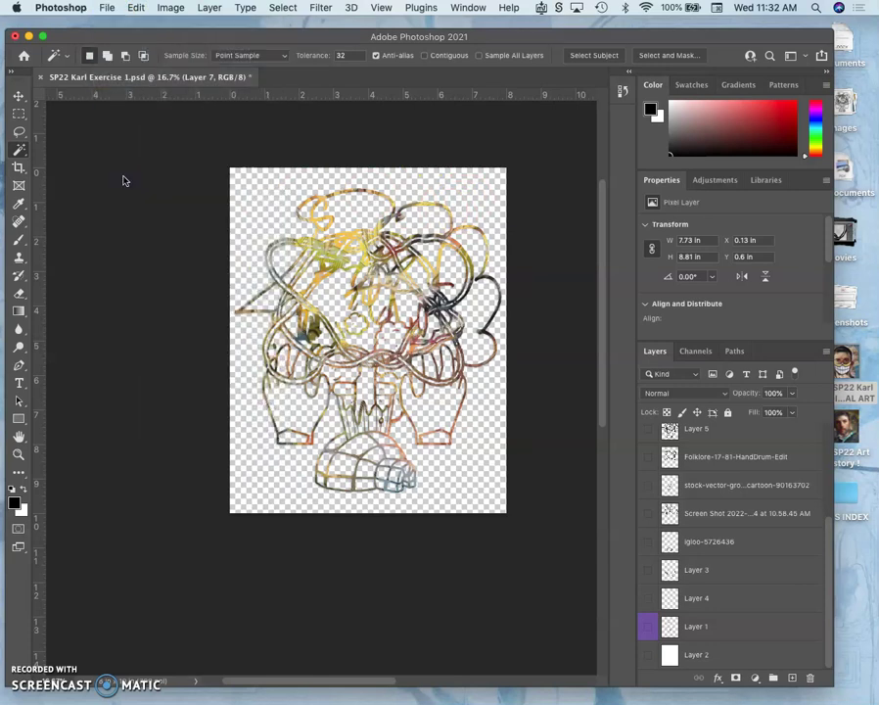
pyautogui.click(449, 423)
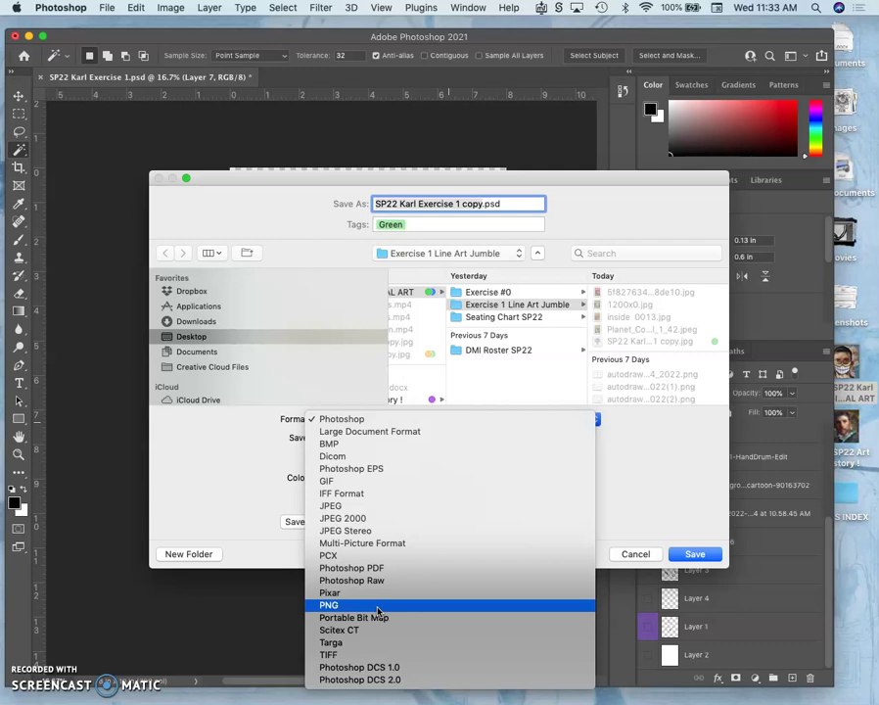
pyautogui.click(484, 607)
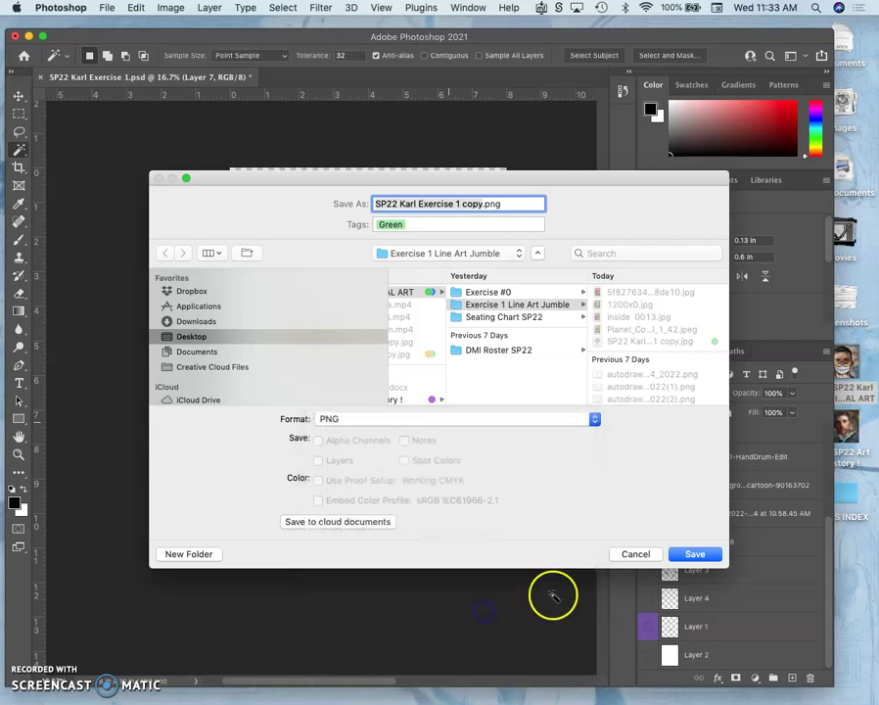
pyautogui.click(695, 556)
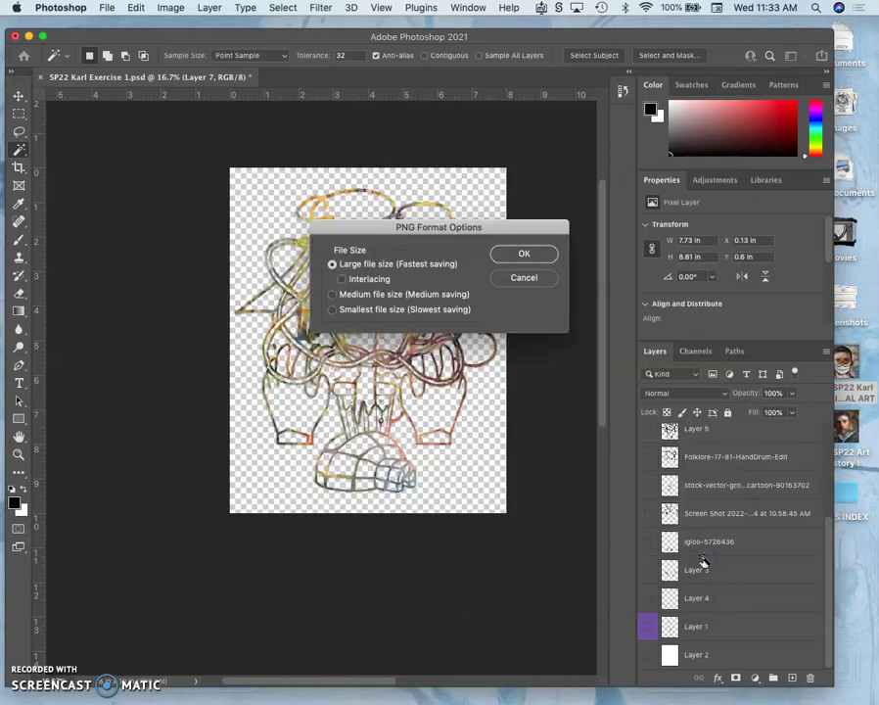
pyautogui.click(526, 253)
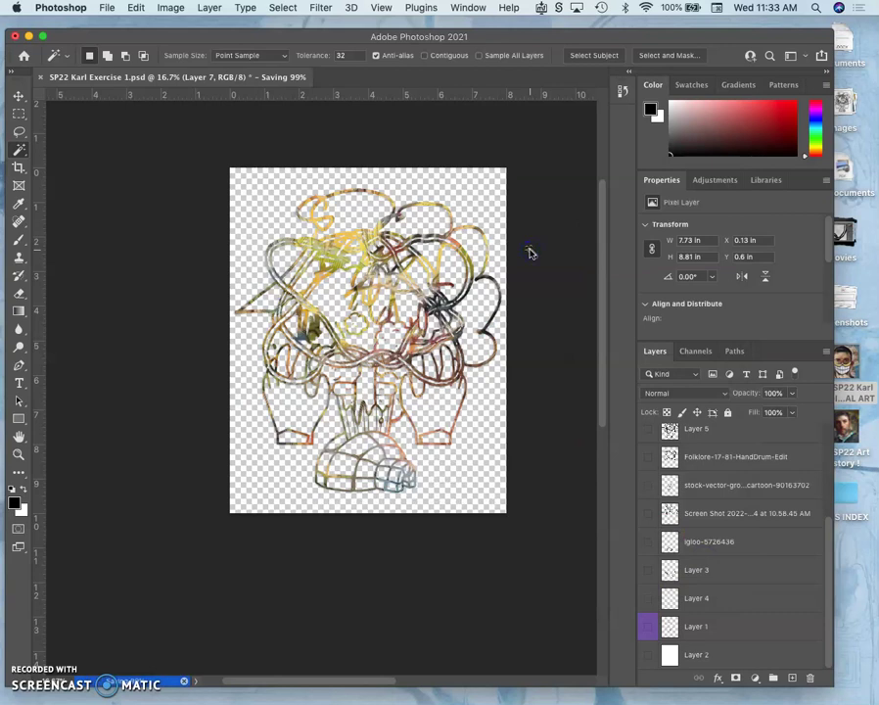
pyautogui.click(29, 36)
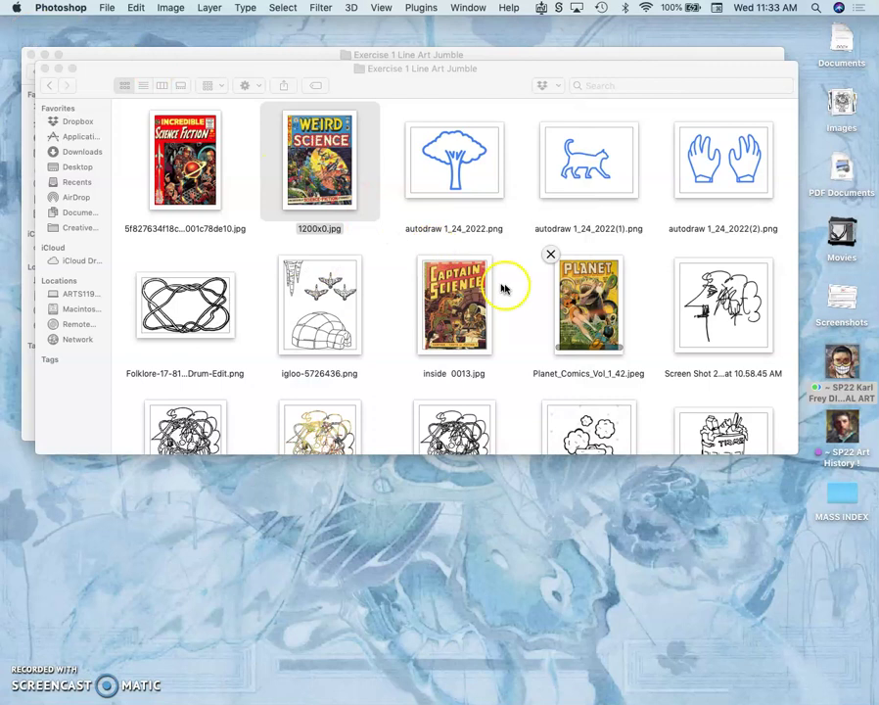
# Move the JPG copy from the Desktop into the course folder and open that folder.
pyautogui.click(502, 288)
pyautogui.scroll(-3, 511, 285)
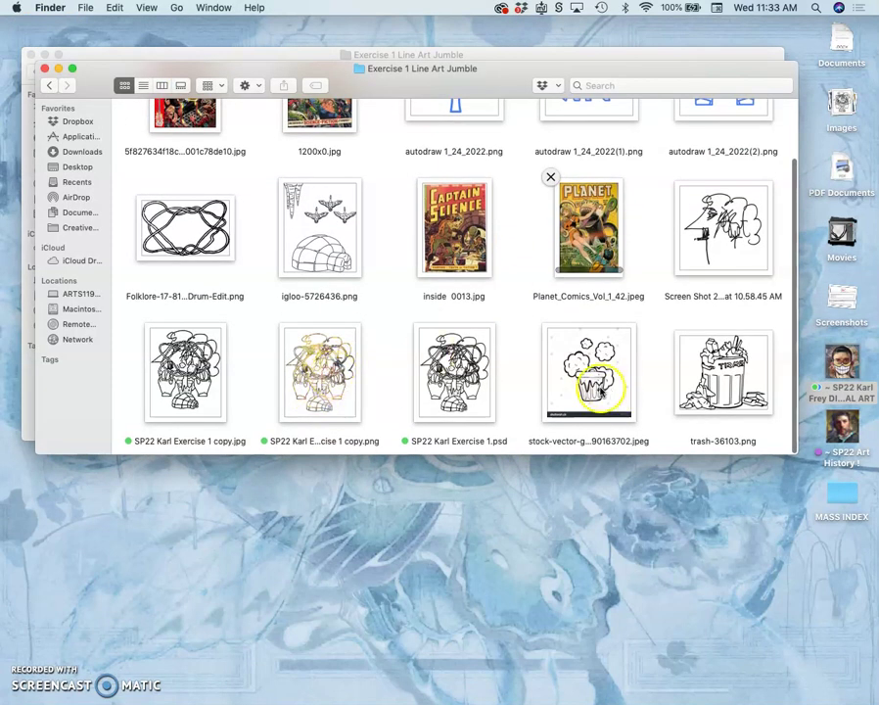
pyautogui.click(78, 167)
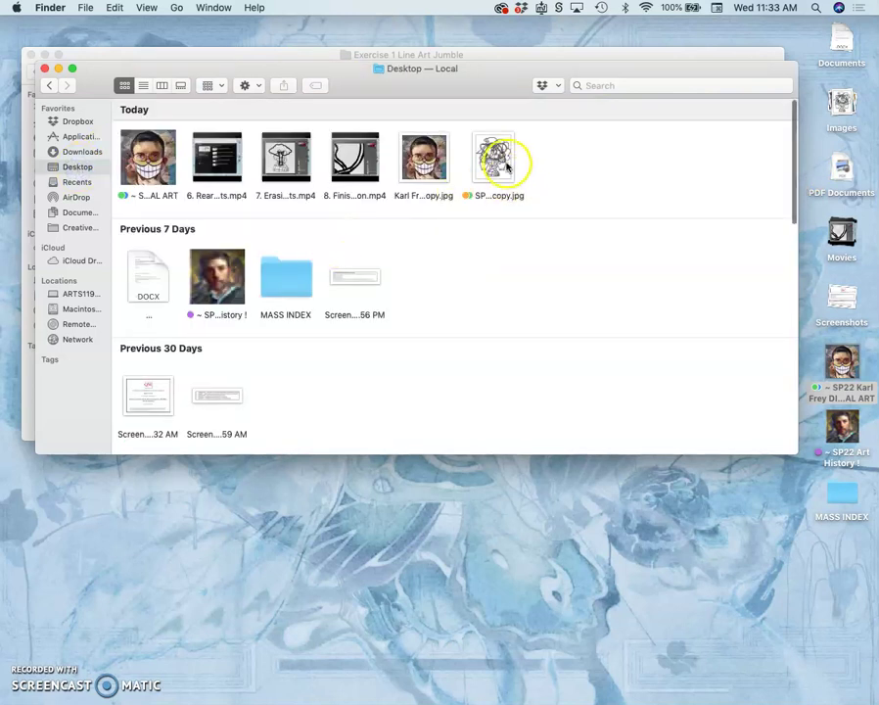
pyautogui.moveTo(494, 159); pyautogui.dragTo(154, 164)
pyautogui.doubleClick(133, 157)
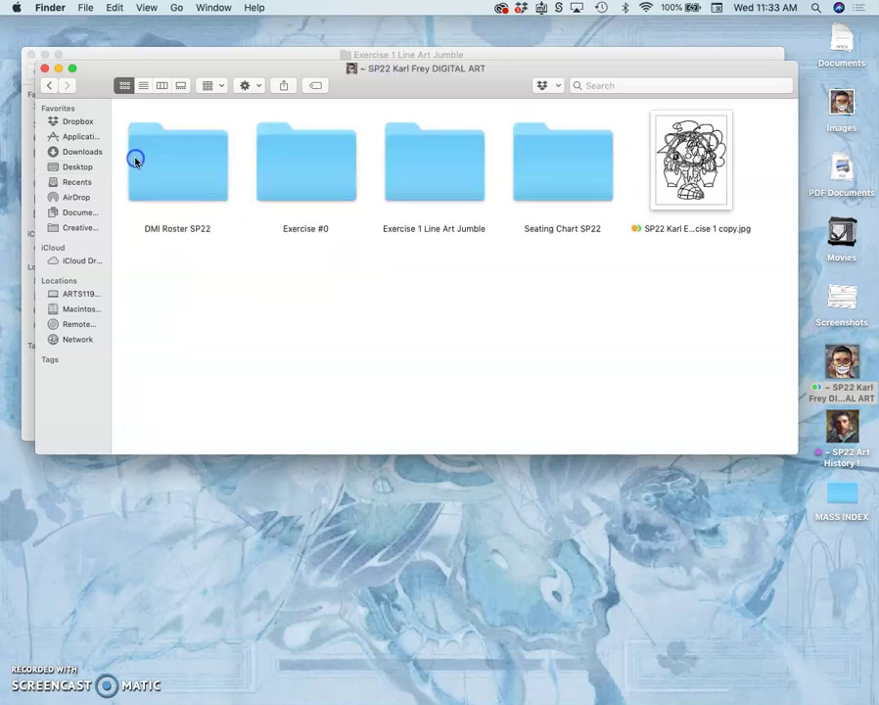
# Move the JPG copy into Exercise 1 Line Art Jumble, replacing the older copy, and open it.
pyautogui.click(431, 169)
pyautogui.doubleClick(431, 169)
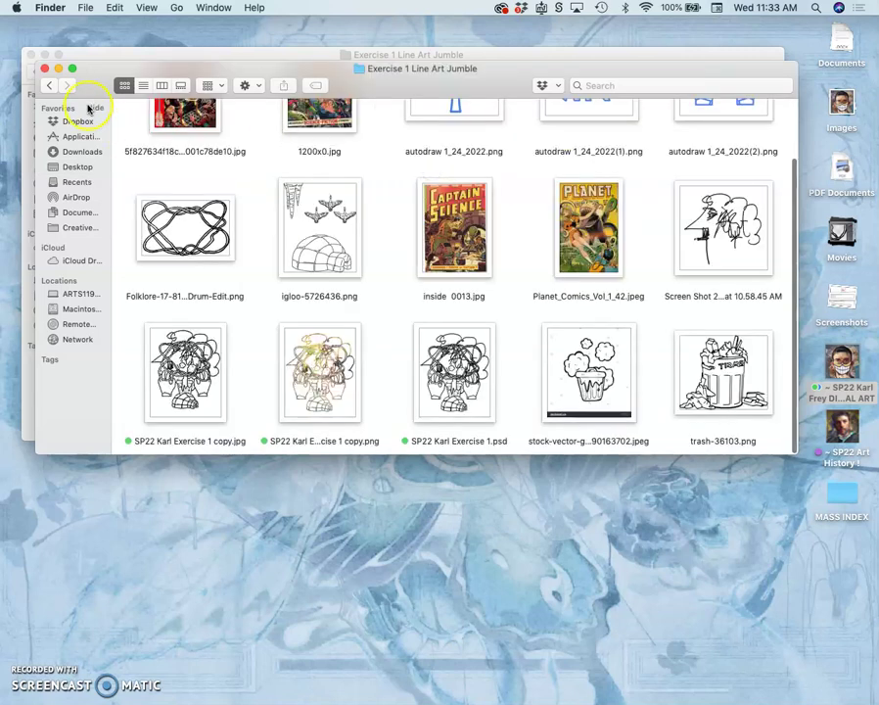
pyautogui.click(47, 85)
pyautogui.moveTo(691, 162); pyautogui.dragTo(440, 174)
pyautogui.click(284, 99)
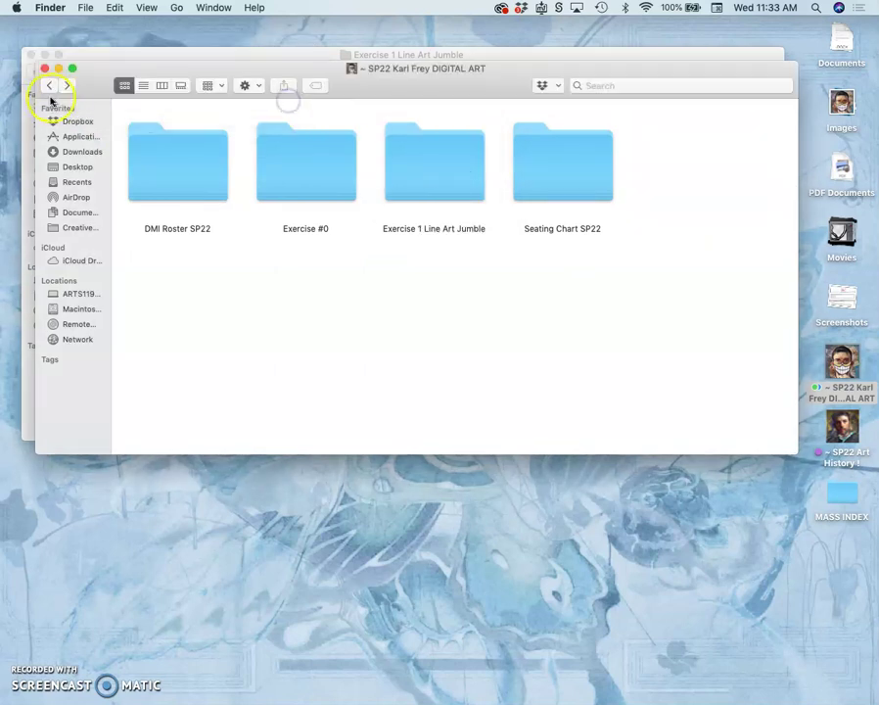
pyautogui.click(51, 86)
pyautogui.click(67, 85)
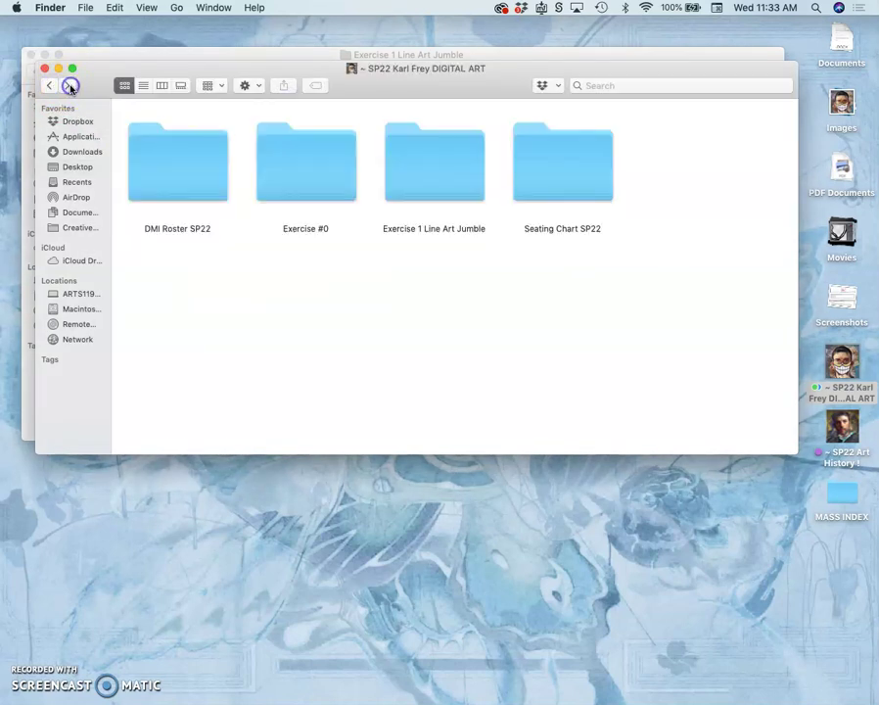
pyautogui.doubleClick(427, 186)
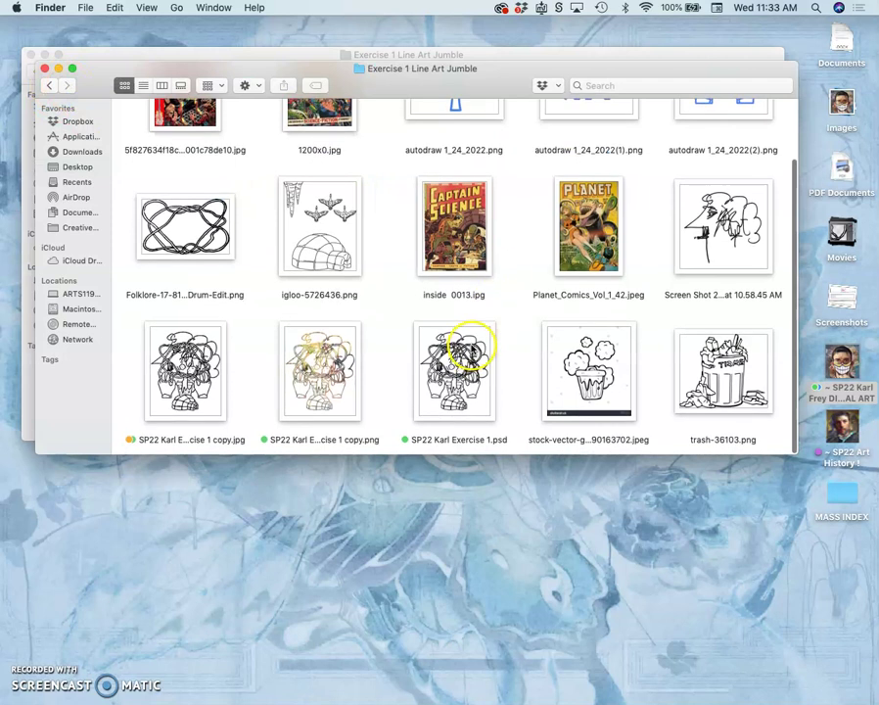
# View copy.png in Preview at different zoom levels, copy the image, and close the window.
pyautogui.doubleClick(320, 386)
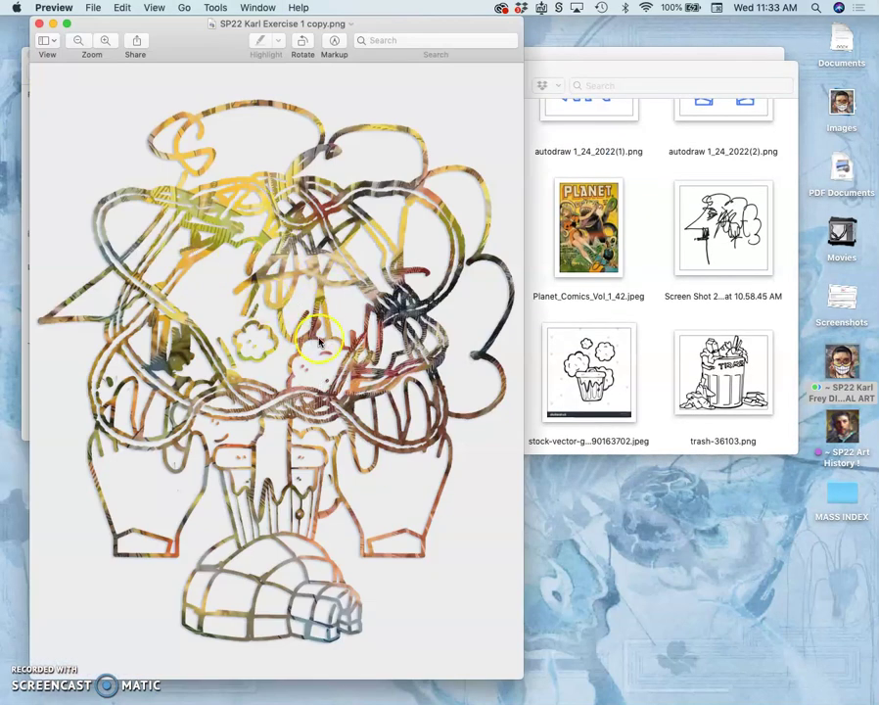
pyautogui.press('super+plus')
pyautogui.press('super+plus')
pyautogui.press('super+plus')
pyautogui.press('super+plus')
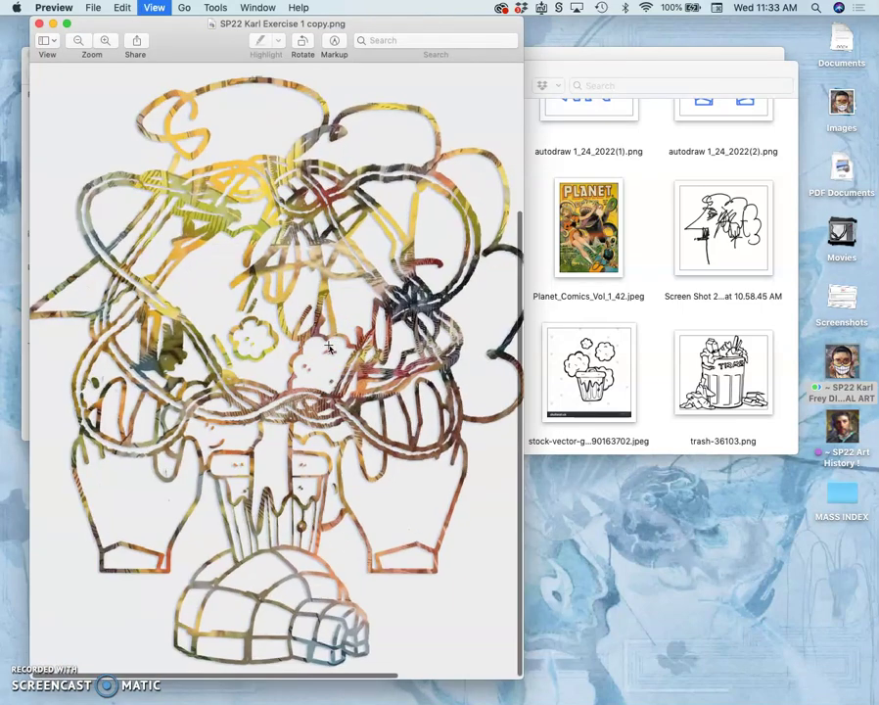
pyautogui.press('super+minus')
pyautogui.press('super+minus')
pyautogui.press('super+minus')
pyautogui.press('super+minus')
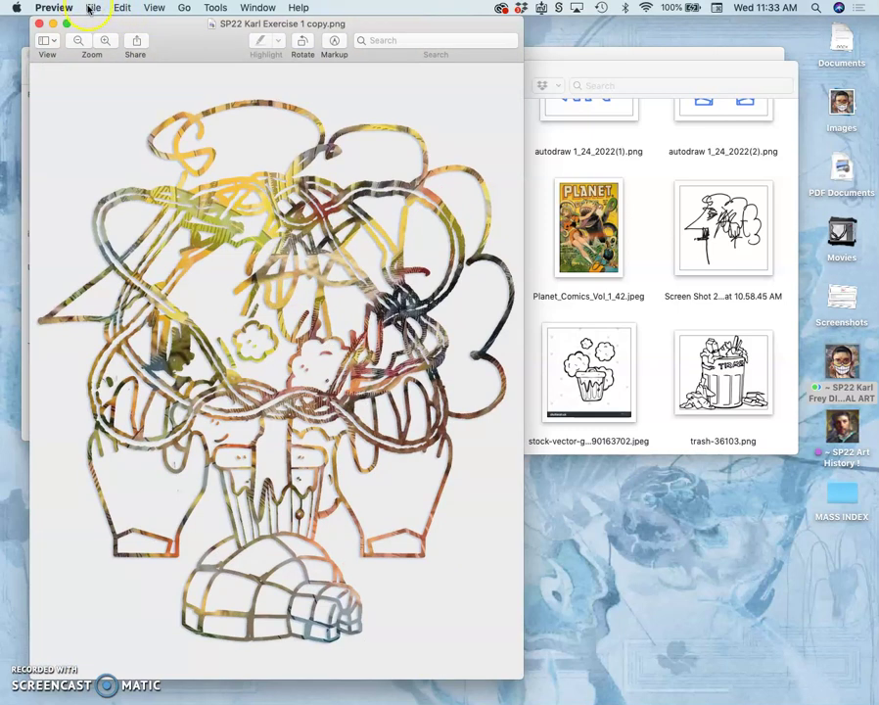
pyautogui.click(121, 7)
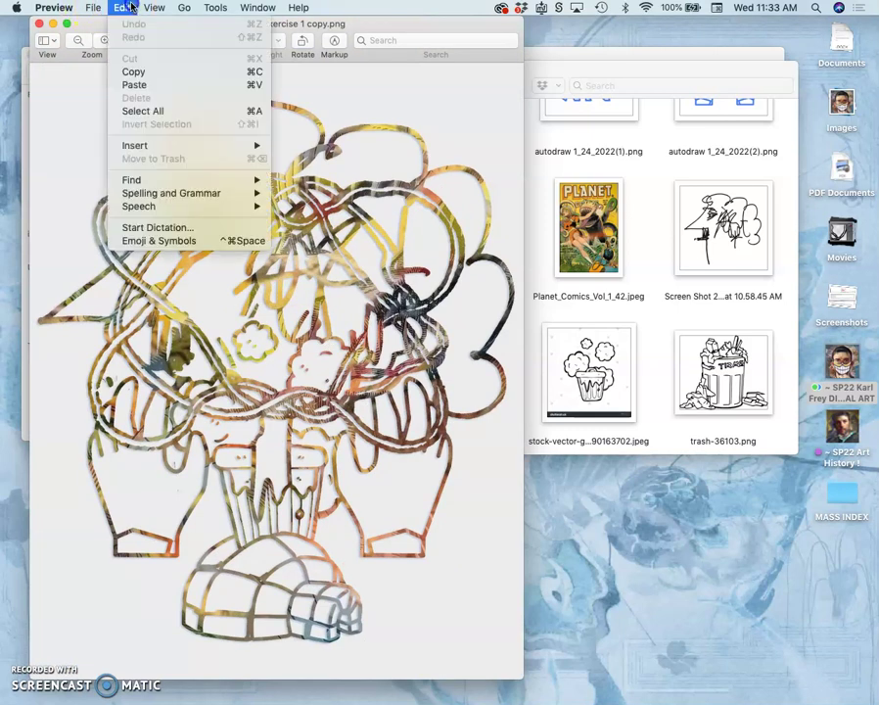
pyautogui.click(137, 73)
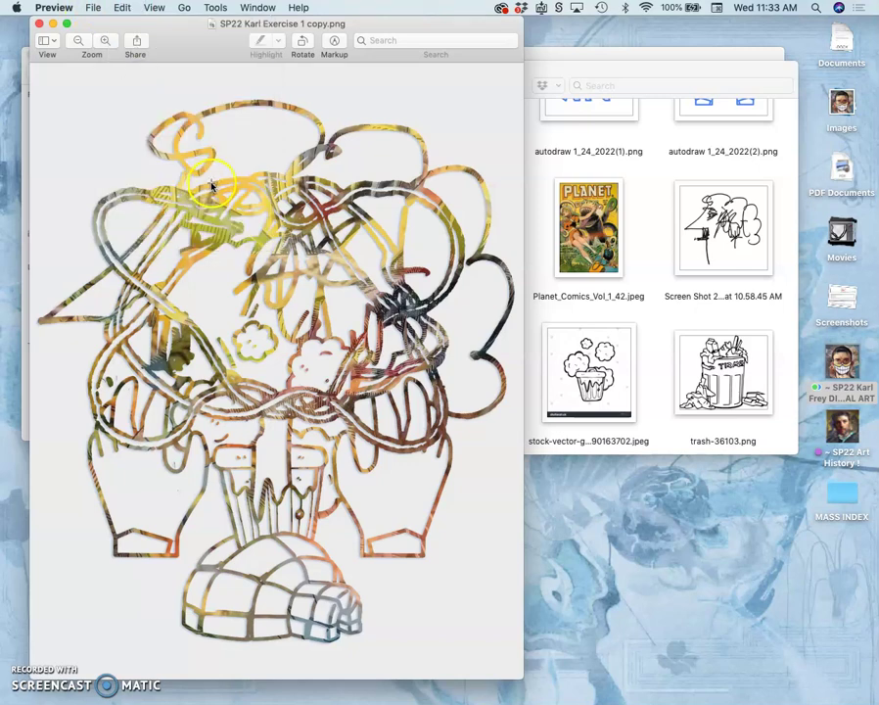
pyautogui.click(40, 24)
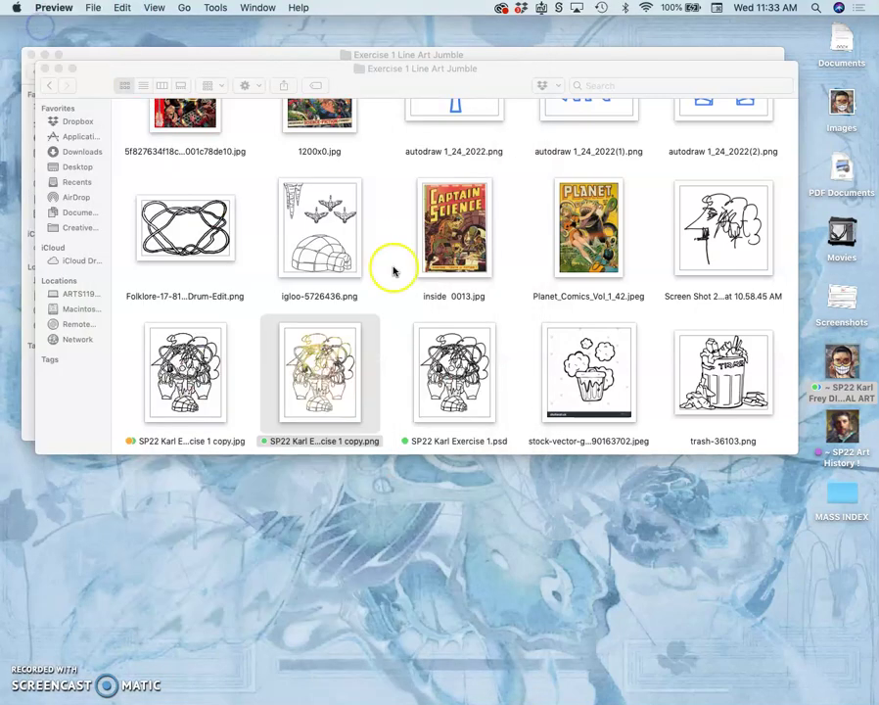
# Paste the image as the Exercise 1 Line Art Jumble folder icon, then revert it.
pyautogui.click(395, 332)
pyautogui.scroll(5, 392, 329)
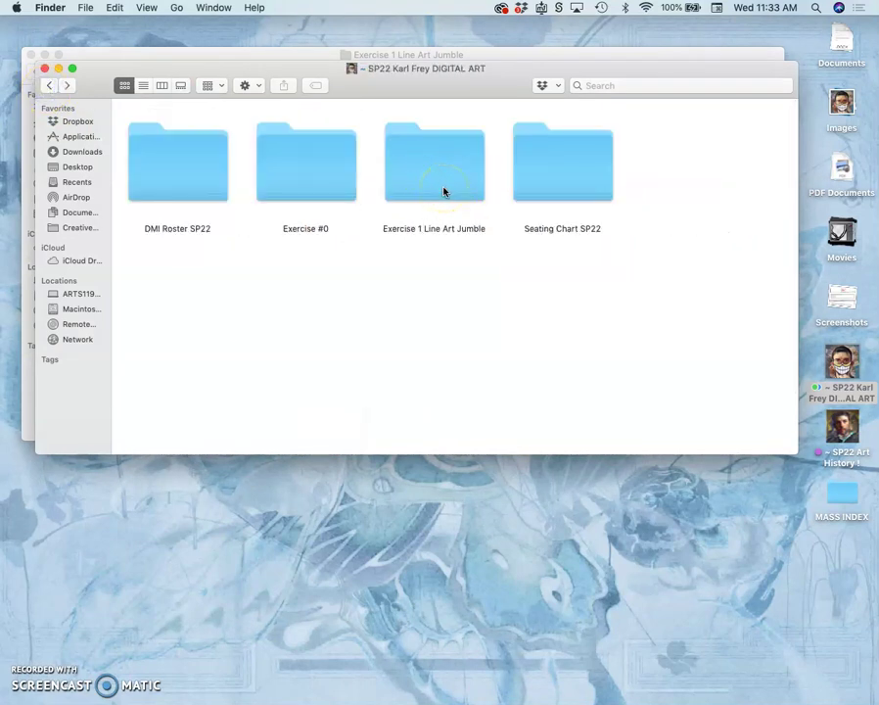
pyautogui.rightClick(443, 192)
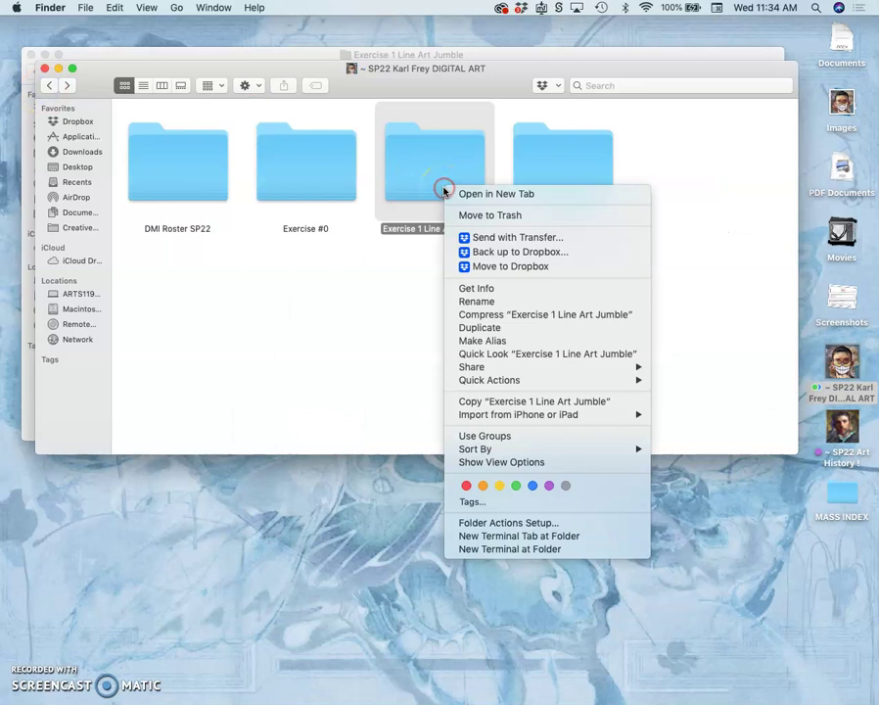
pyautogui.click(478, 289)
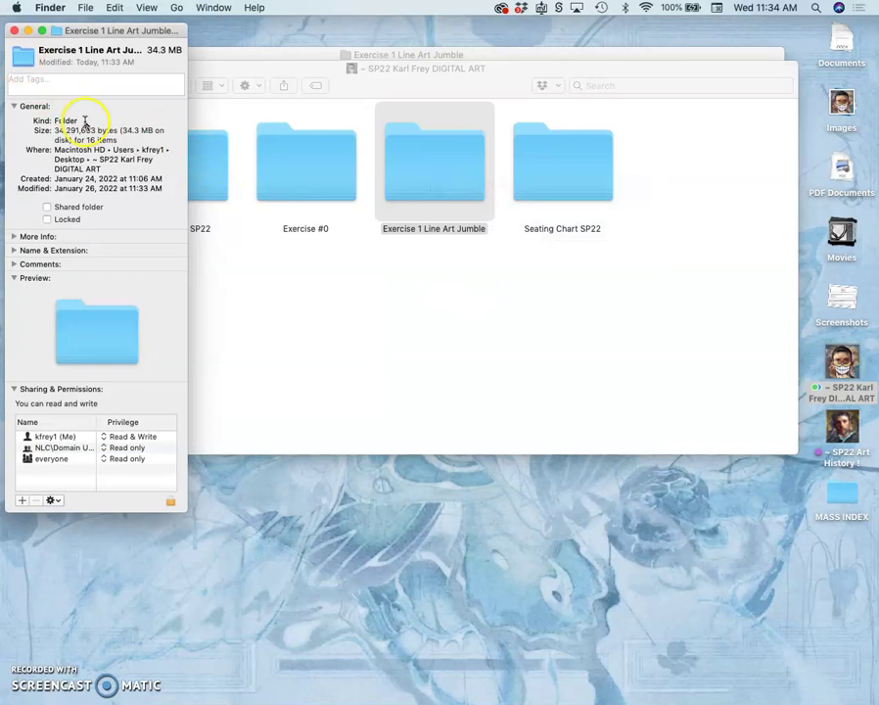
pyautogui.press('super+v')
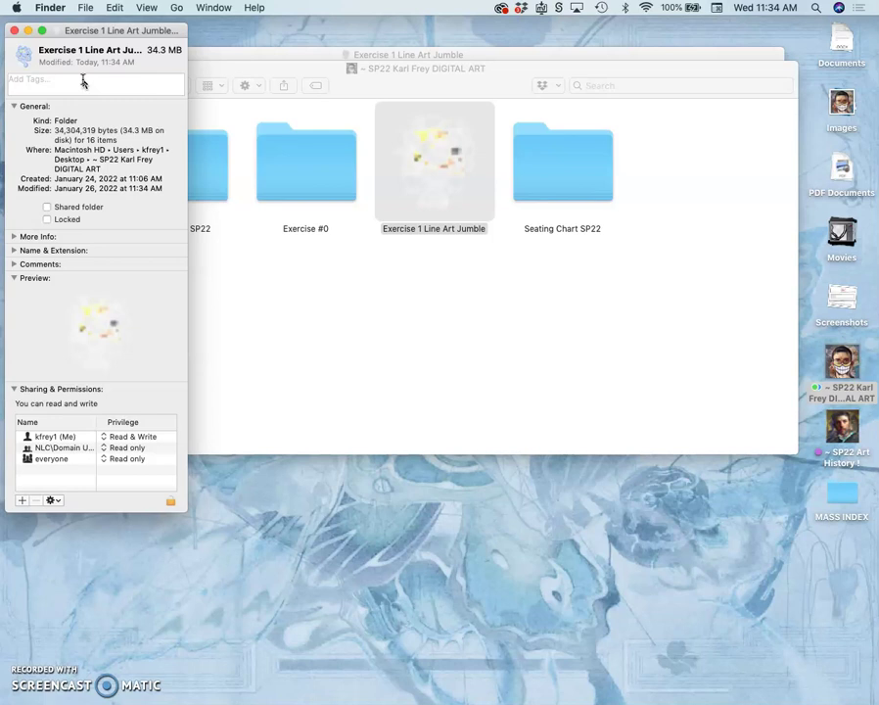
pyautogui.press('Delete')
pyautogui.click(15, 31)
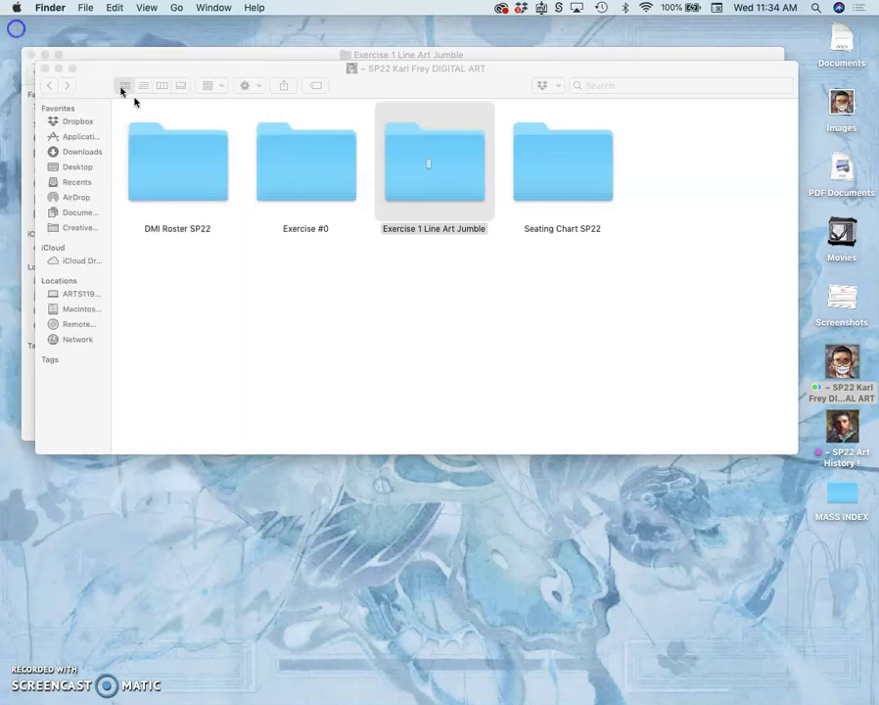
# Open the Exercise 1 Line Art Jumble folder and select the exercise's PNG copy.
pyautogui.click(323, 261)
pyautogui.click(411, 156)
pyautogui.doubleClick(411, 156)
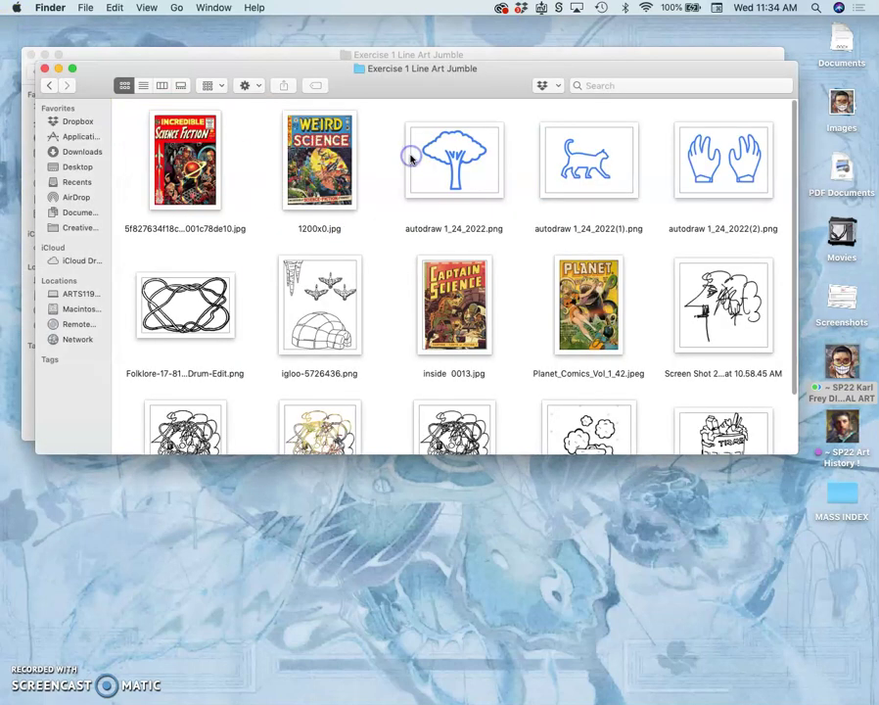
pyautogui.scroll(-3, 352, 359)
pyautogui.click(313, 372)
pyautogui.moveTo(5, 353)
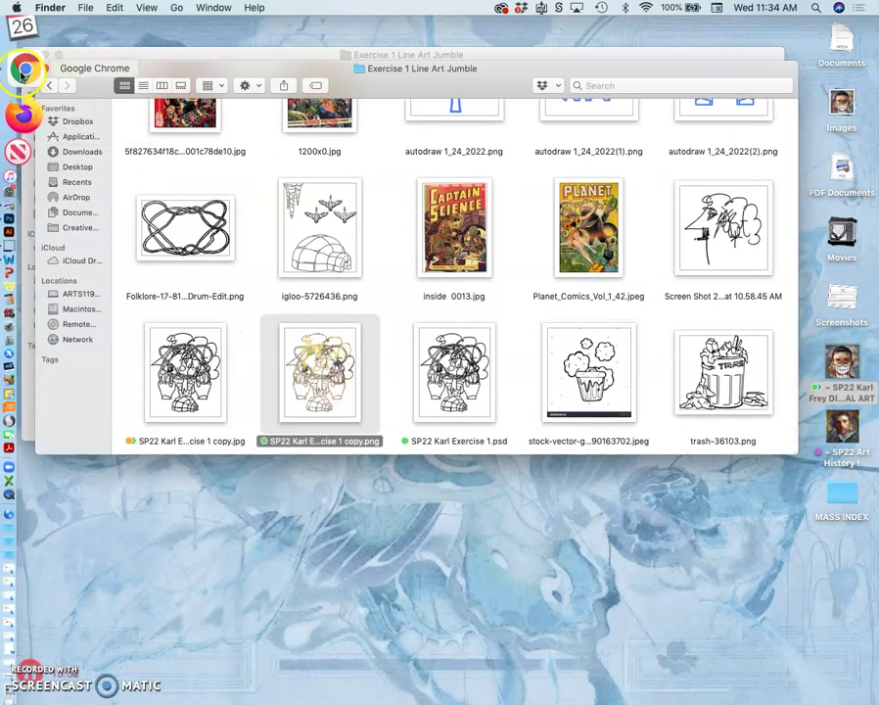
# Bring Chrome forward on the Topic: Exercise discussion tab, enlarged to fill the screen.
pyautogui.click(23, 57)
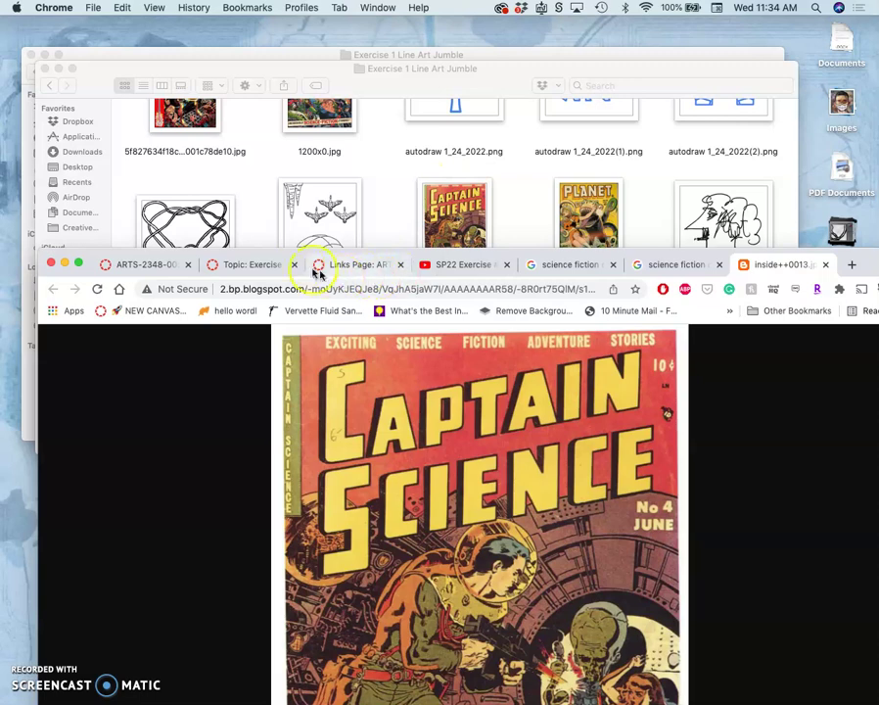
pyautogui.click(349, 265)
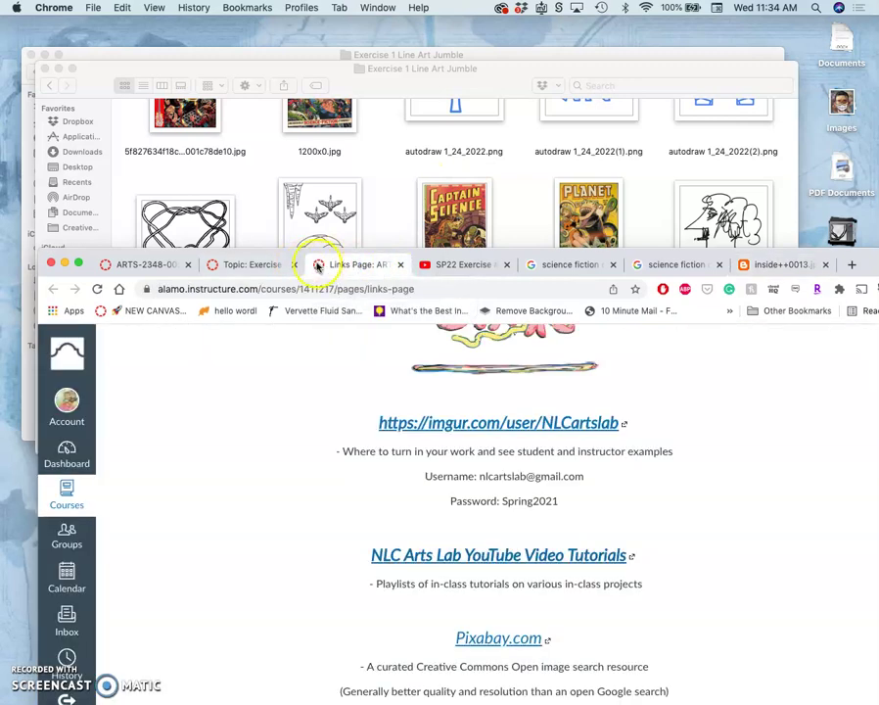
pyautogui.click(254, 265)
pyautogui.scroll(5, 401, 389)
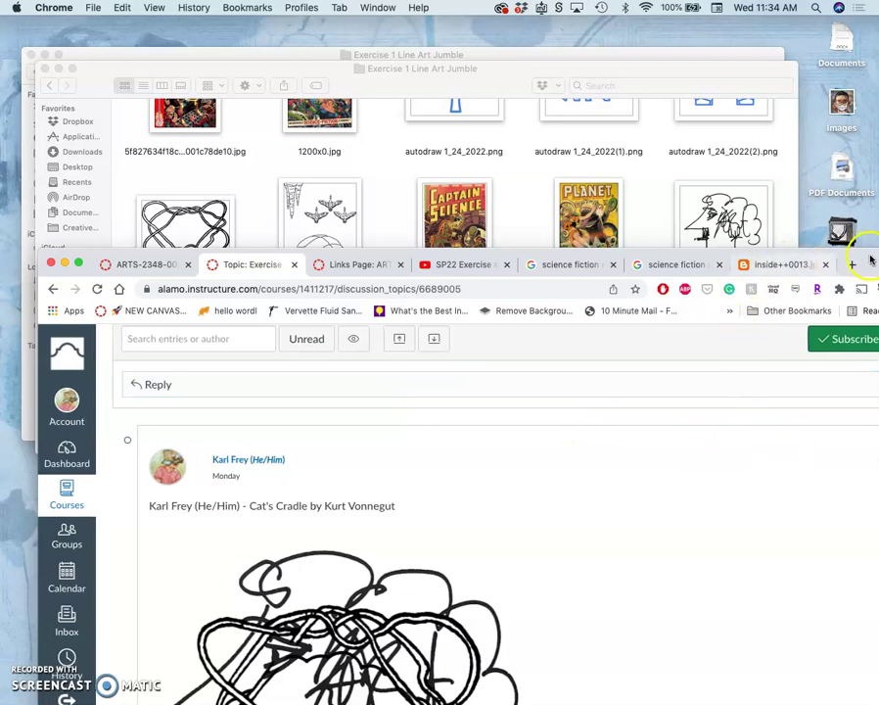
pyautogui.moveTo(875, 260); pyautogui.dragTo(798, 96)
# Edit the Cat's Cradle post and place the cursor after the black-and-white drawing.
pyautogui.click(836, 303)
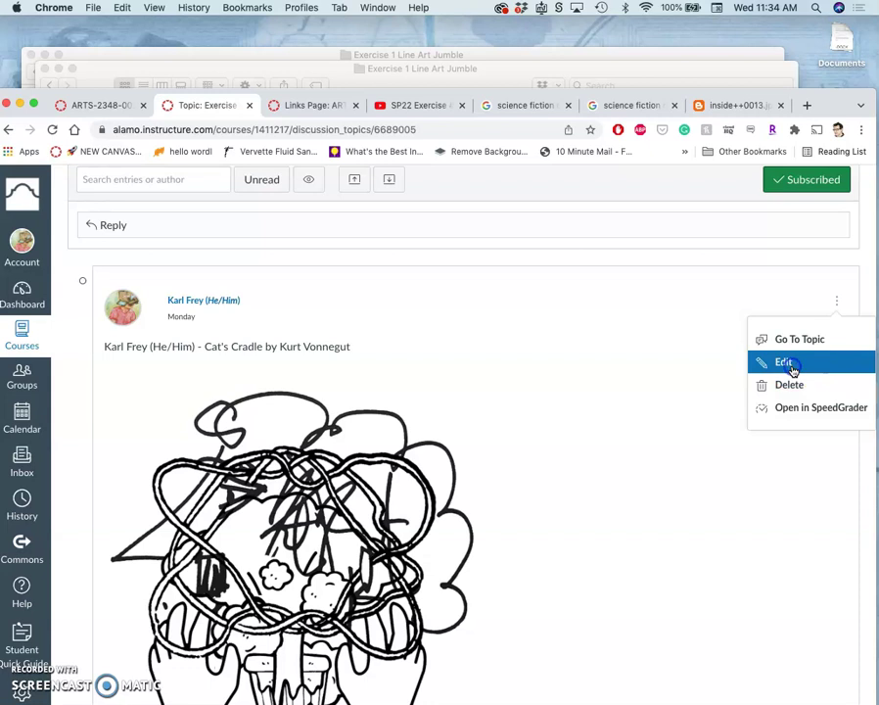
pyautogui.click(785, 362)
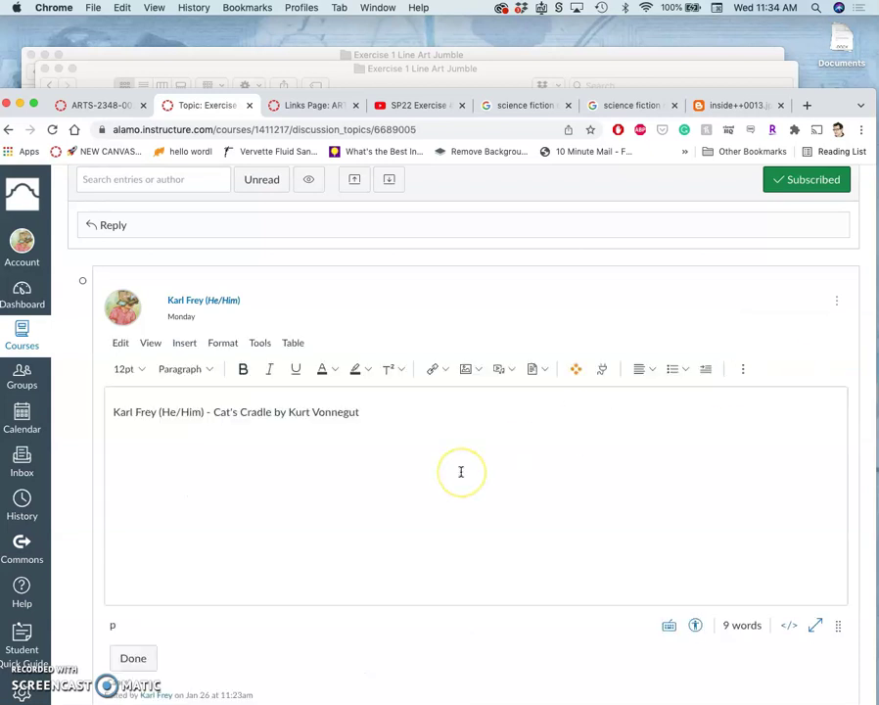
pyautogui.scroll(-5, 460, 471)
pyautogui.click(417, 490)
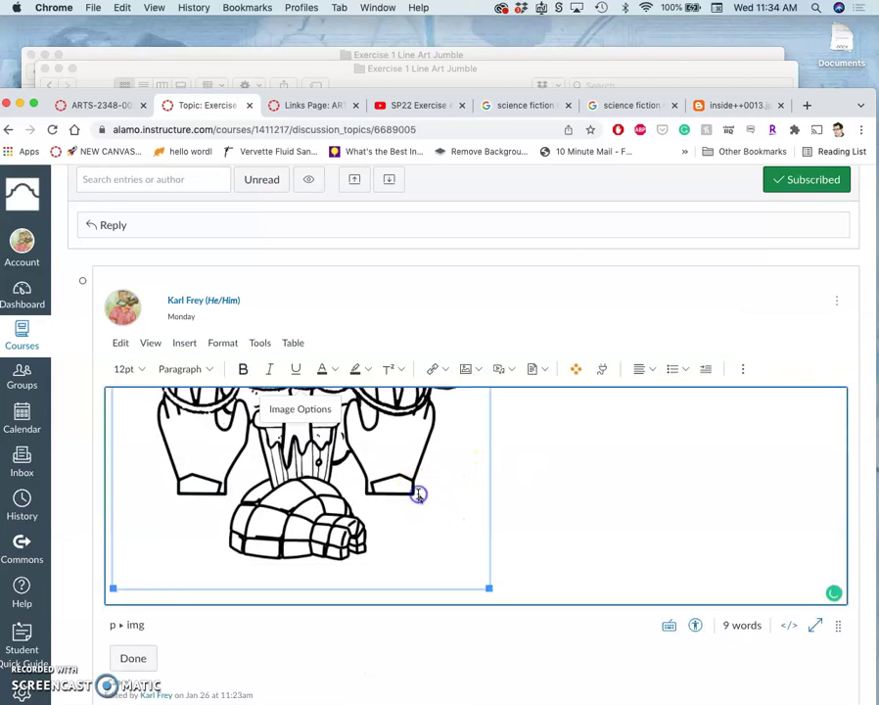
pyautogui.click(504, 497)
pyautogui.scroll(-1, 504, 497)
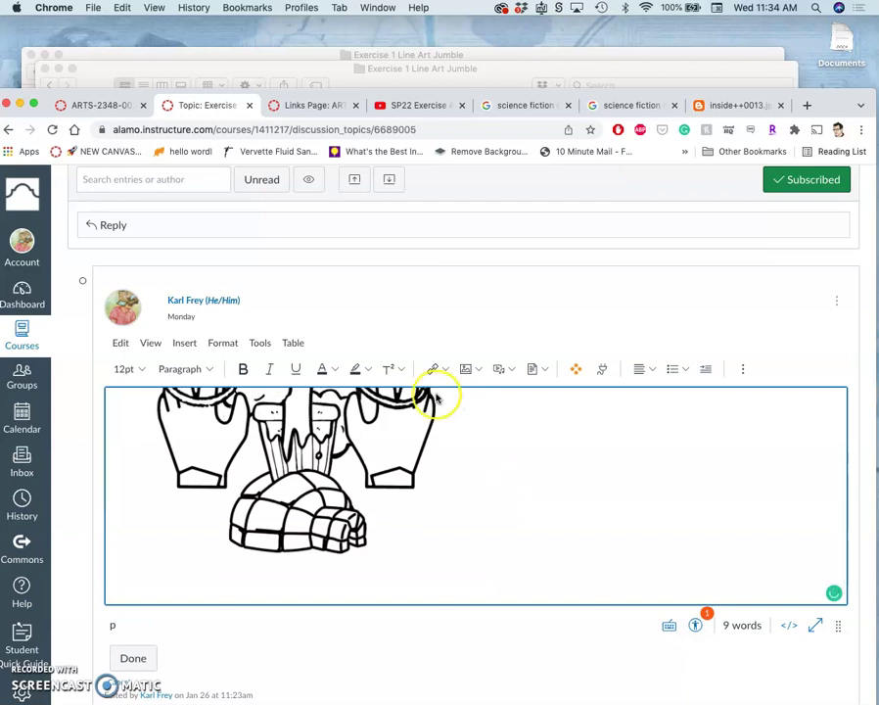
# Upload the coloured jumble PNG from Finder and insert it into the post.
pyautogui.click(466, 369)
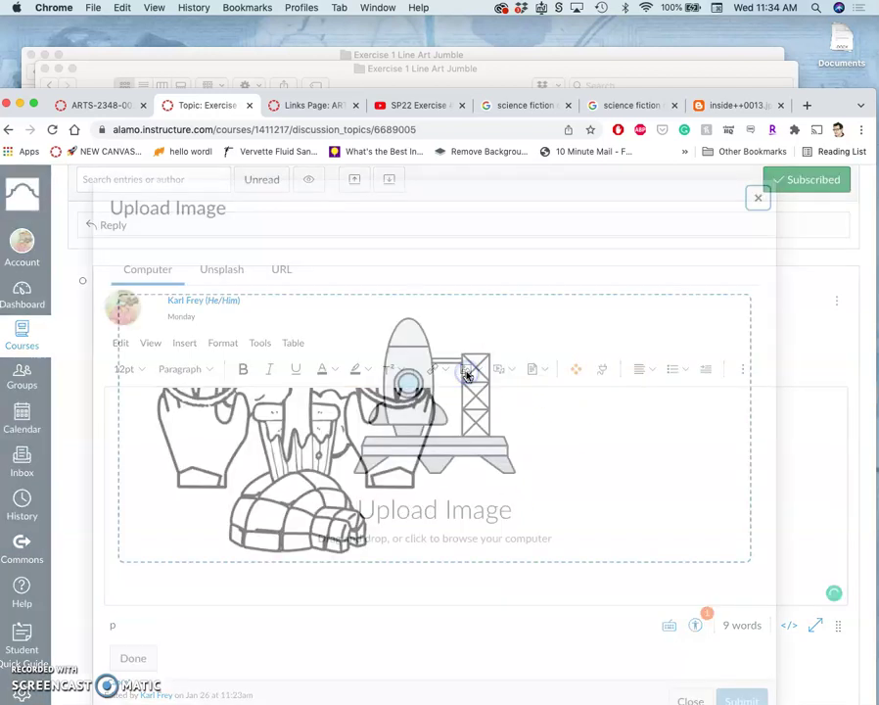
pyautogui.moveTo(54, 98); pyautogui.dragTo(231, 41)
pyautogui.click(115, 154)
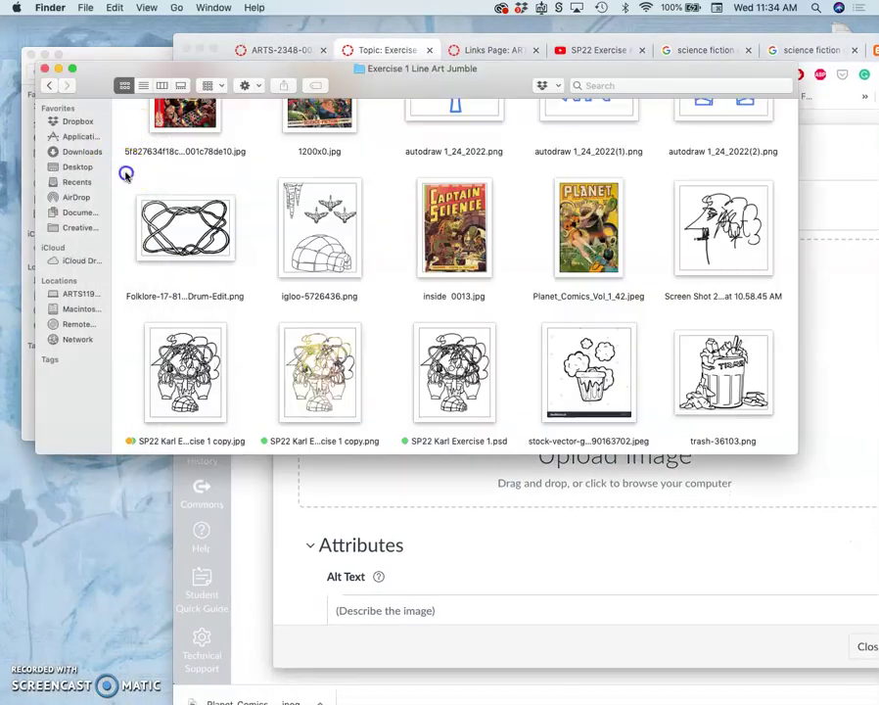
pyautogui.moveTo(319, 377); pyautogui.dragTo(465, 472)
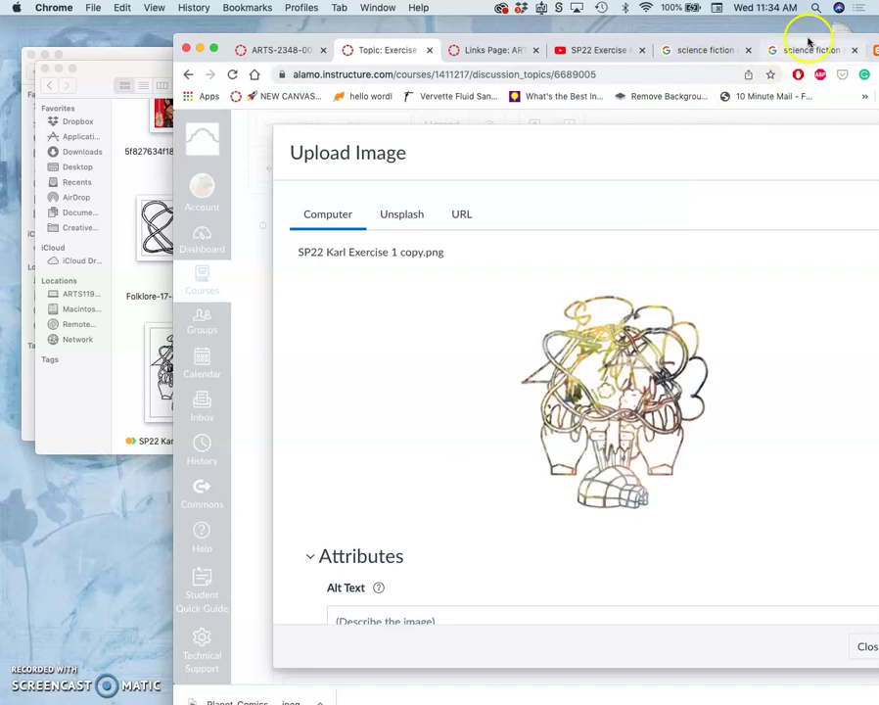
pyautogui.moveTo(807, 39); pyautogui.dragTo(606, 22)
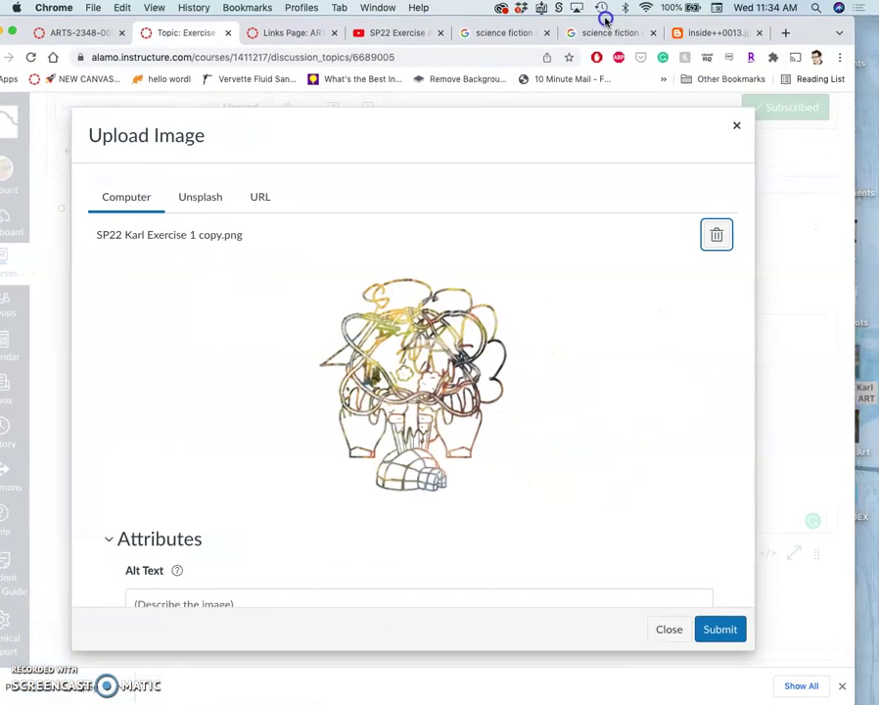
pyautogui.click(718, 628)
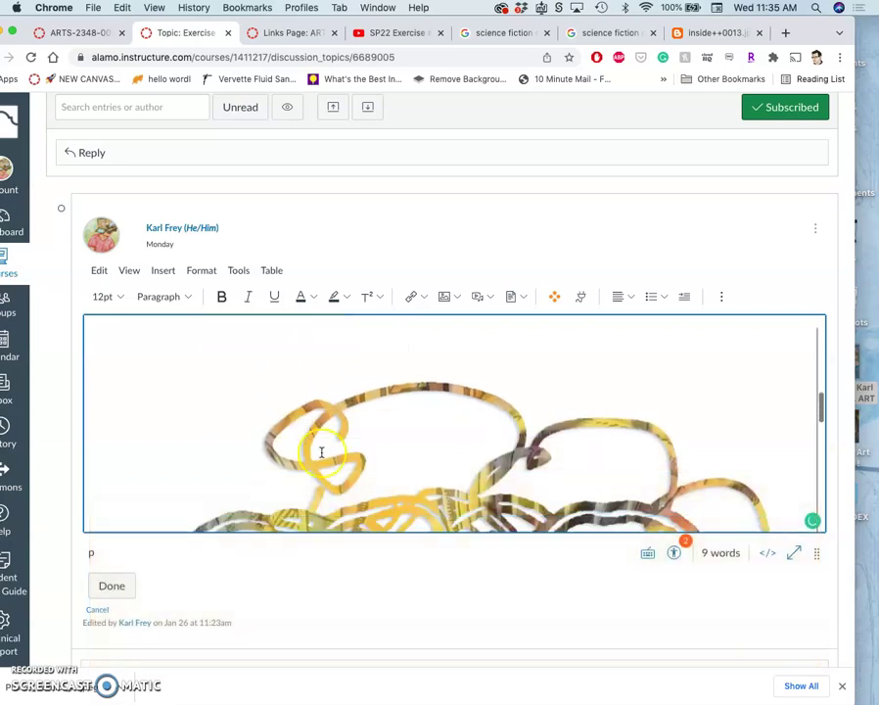
# Shrink the inserted coloured image to about half width with its corner handles.
pyautogui.scroll(-5, 378, 402)
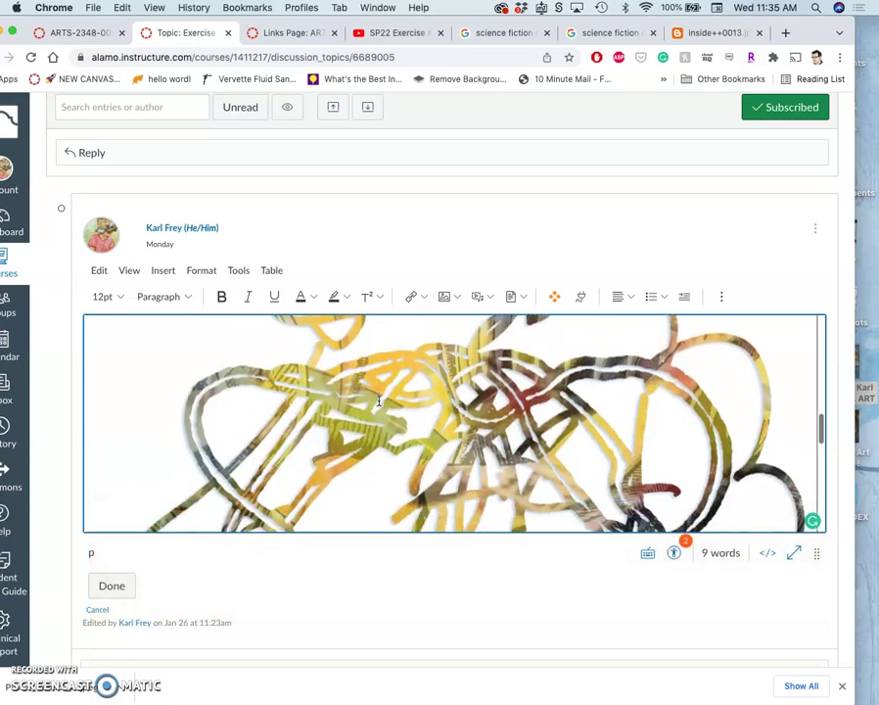
pyautogui.click(379, 401)
pyautogui.scroll(4, 482, 426)
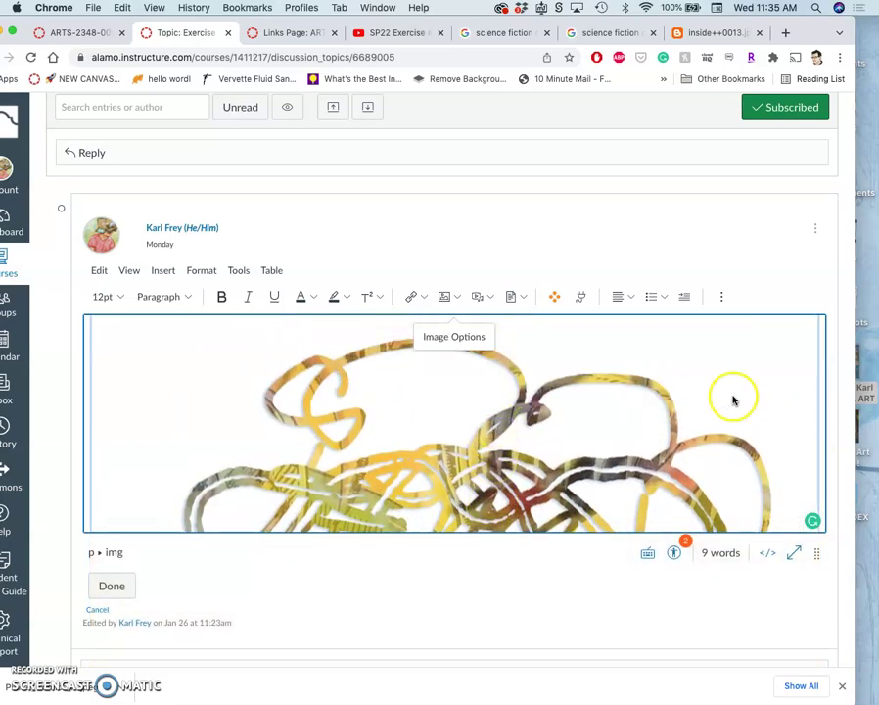
pyautogui.scroll(2, 798, 358)
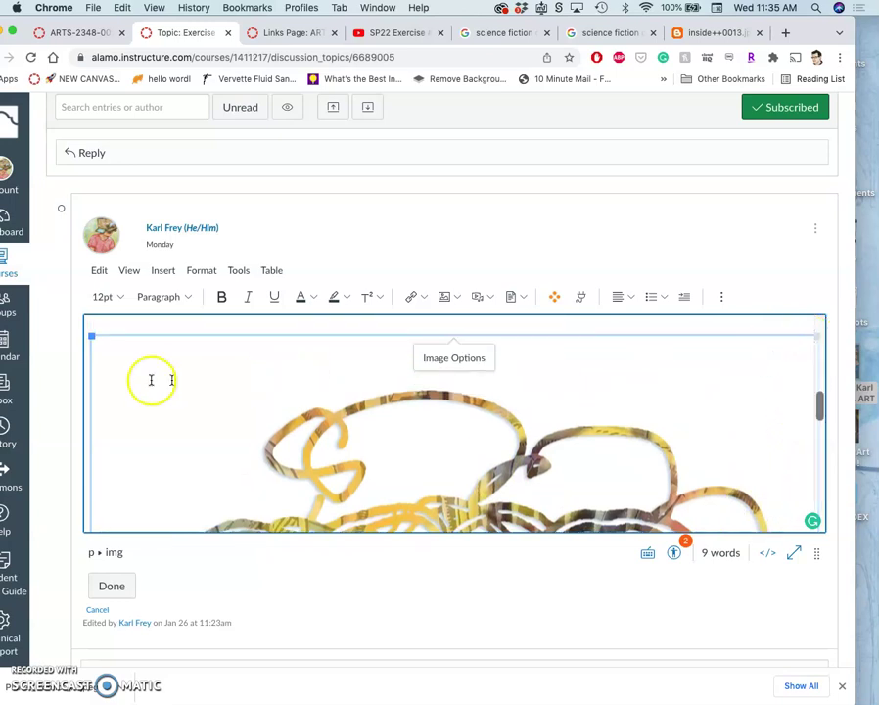
pyautogui.moveTo(90, 335); pyautogui.dragTo(448, 588)
pyautogui.scroll(5, 436, 548)
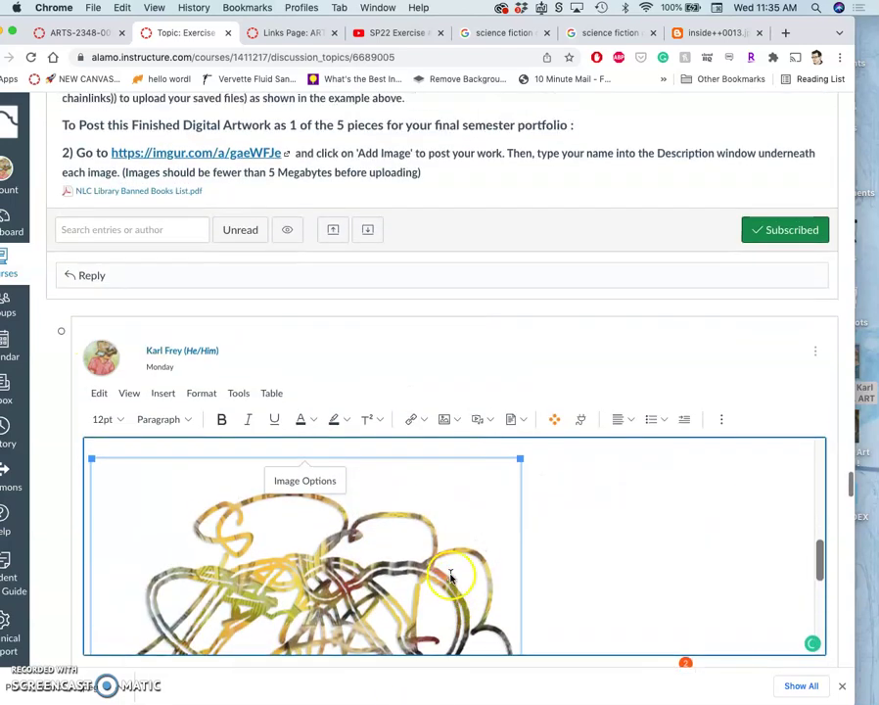
pyautogui.scroll(-10, 438, 516)
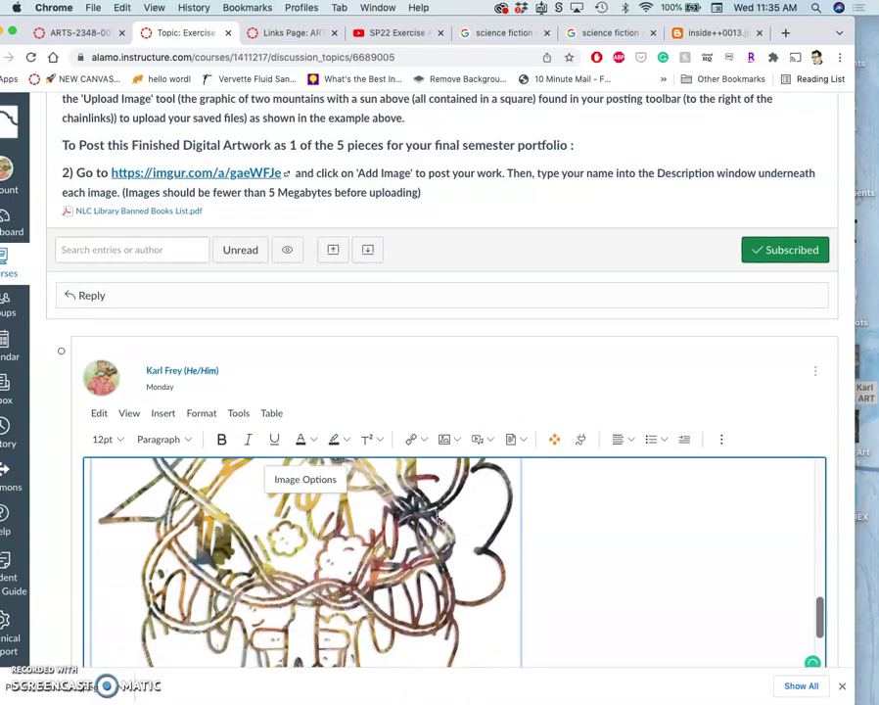
pyautogui.click(474, 427)
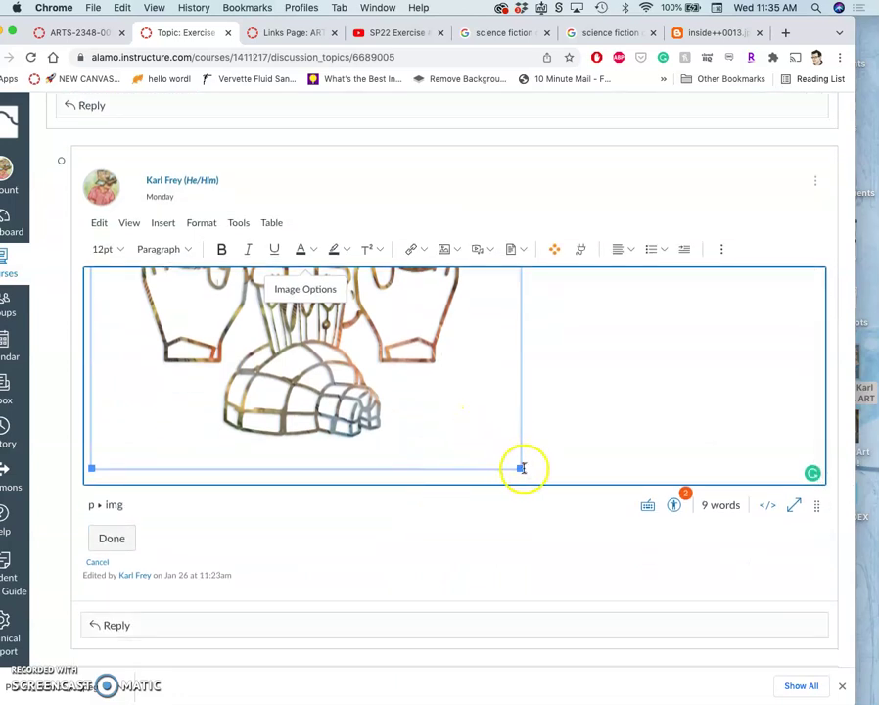
pyautogui.moveTo(521, 470); pyautogui.dragTo(463, 439)
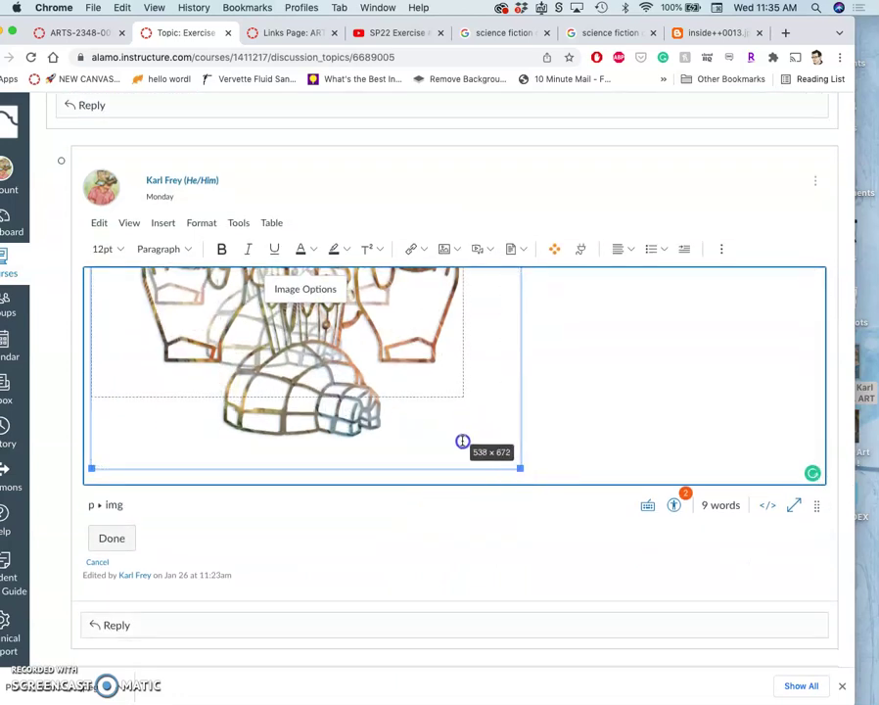
# Save the edited post with Done and review the updated reply.
pyautogui.click(113, 542)
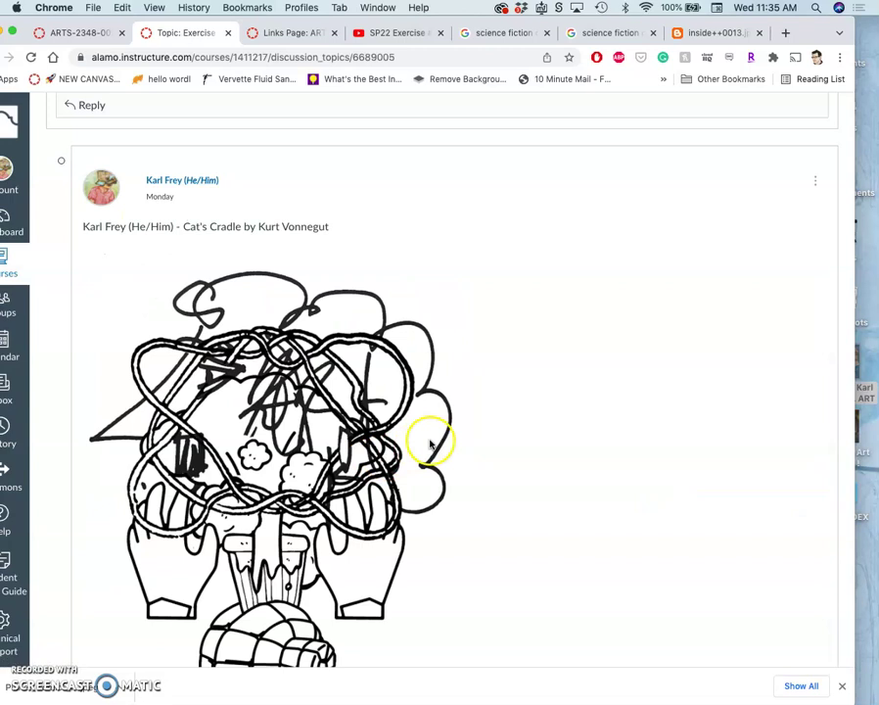
pyautogui.scroll(-5, 425, 443)
pyautogui.scroll(-5, 429, 443)
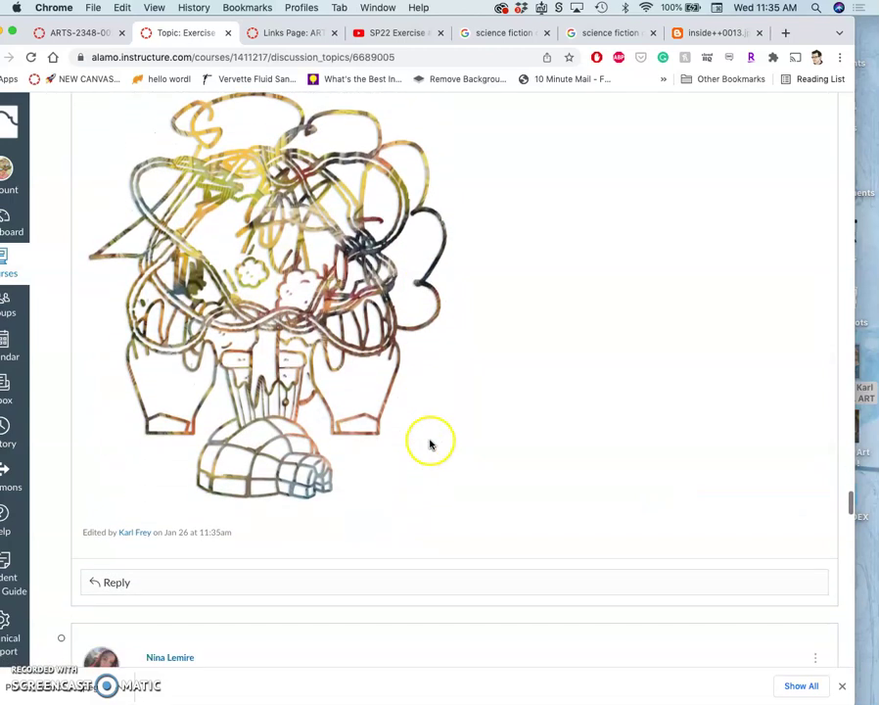
pyautogui.scroll(2, 429, 444)
pyautogui.scroll(3, 429, 443)
pyautogui.scroll(-2, 429, 443)
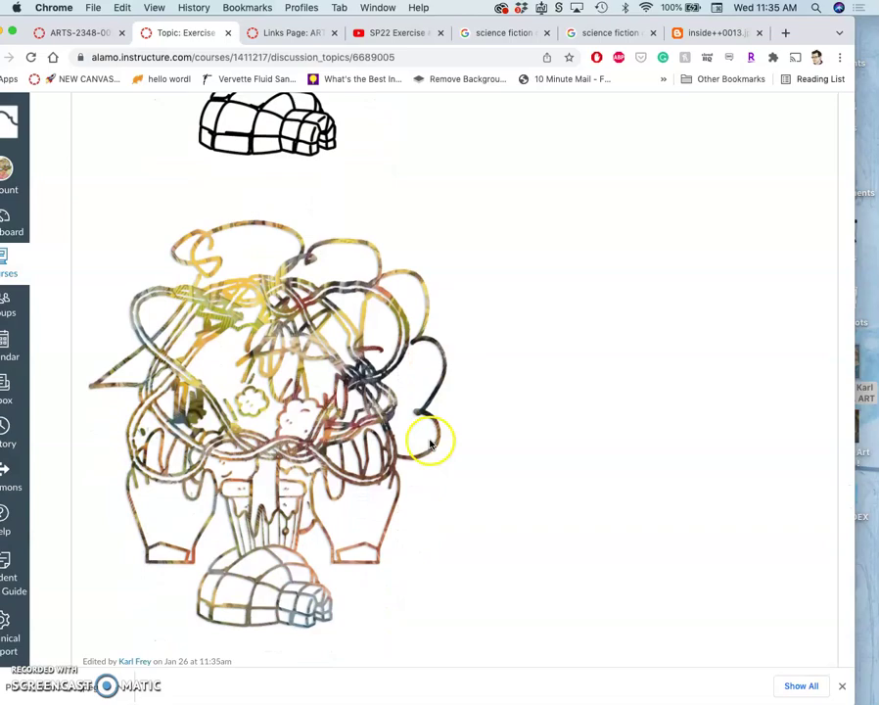
pyautogui.scroll(20, 428, 444)
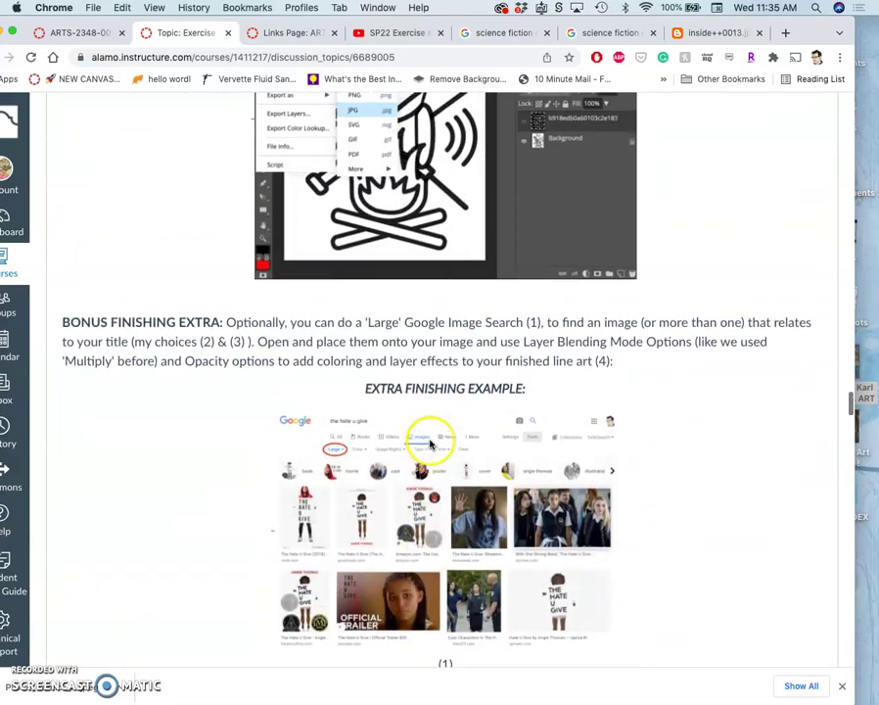